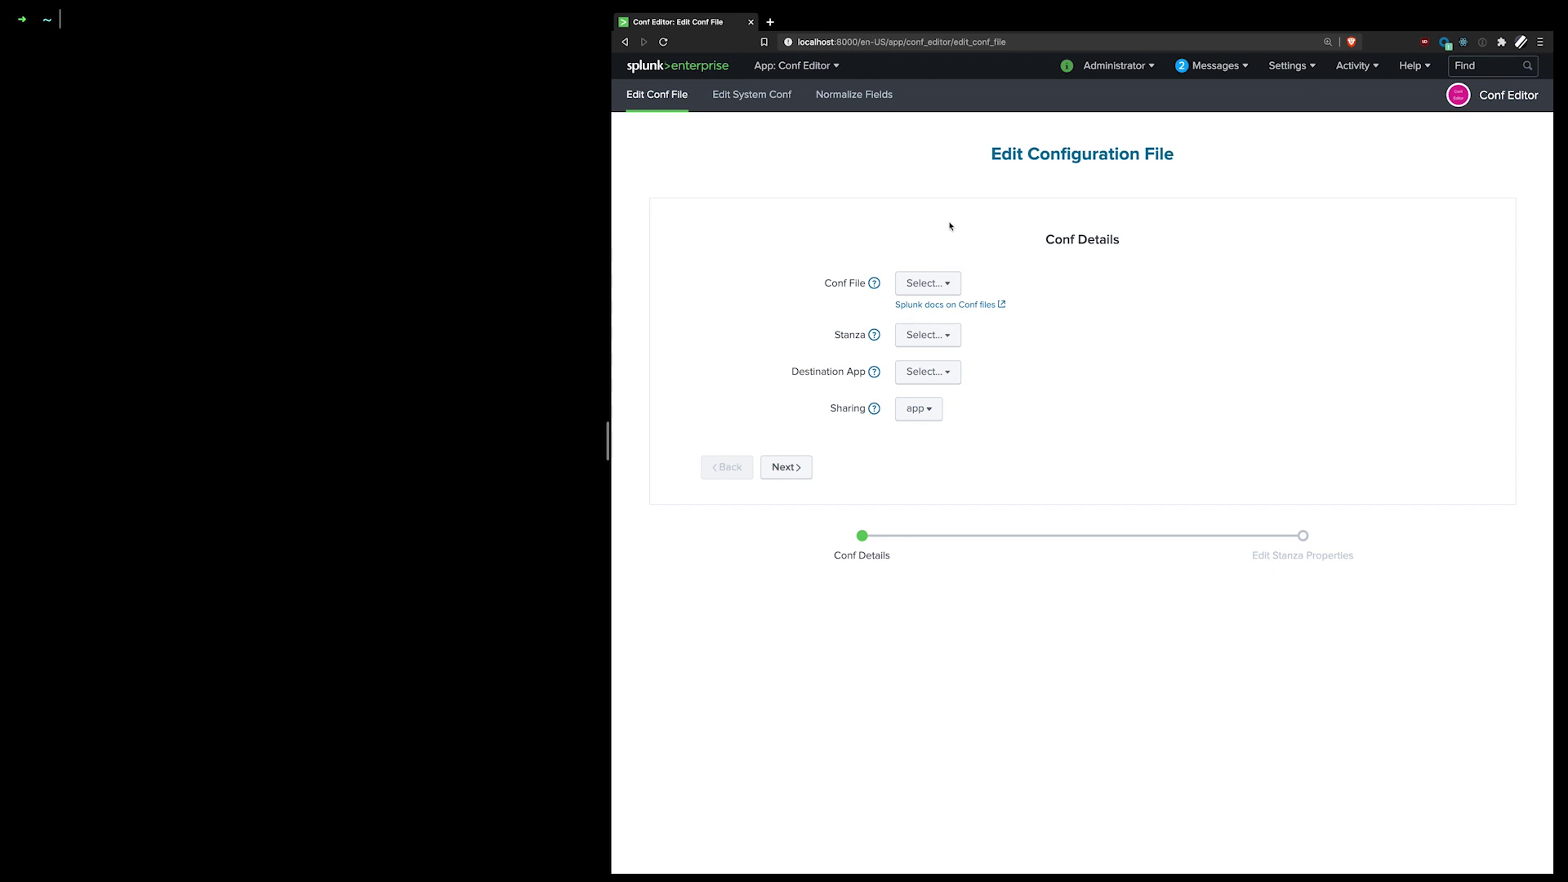
# Step: Choose the fields conf file and create a new stanza named testnewfield
pyautogui.click(943, 284)
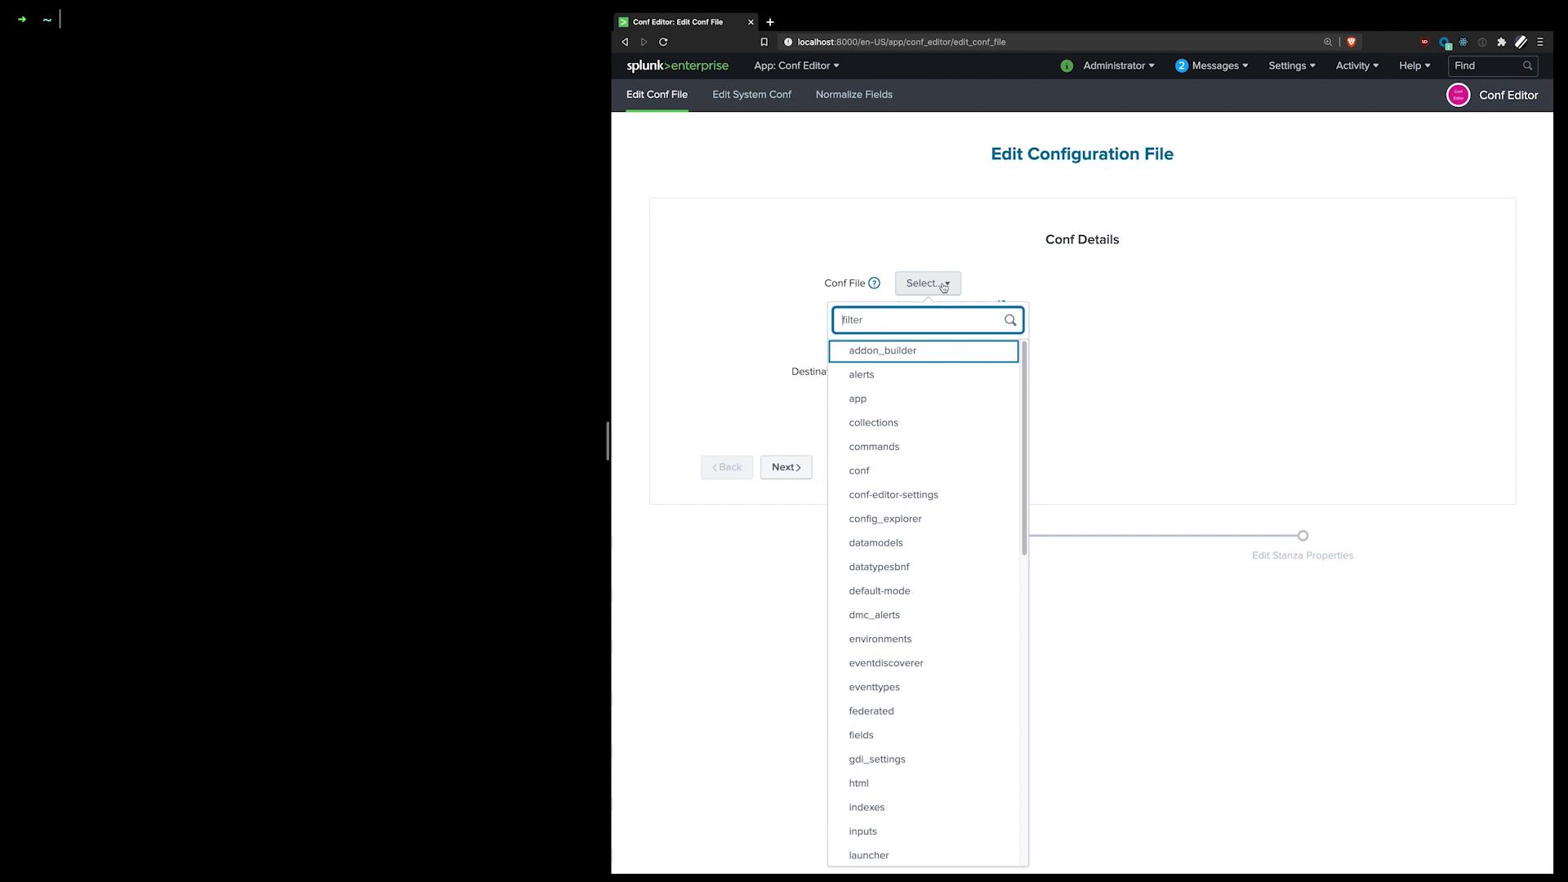
pyautogui.write('fields')
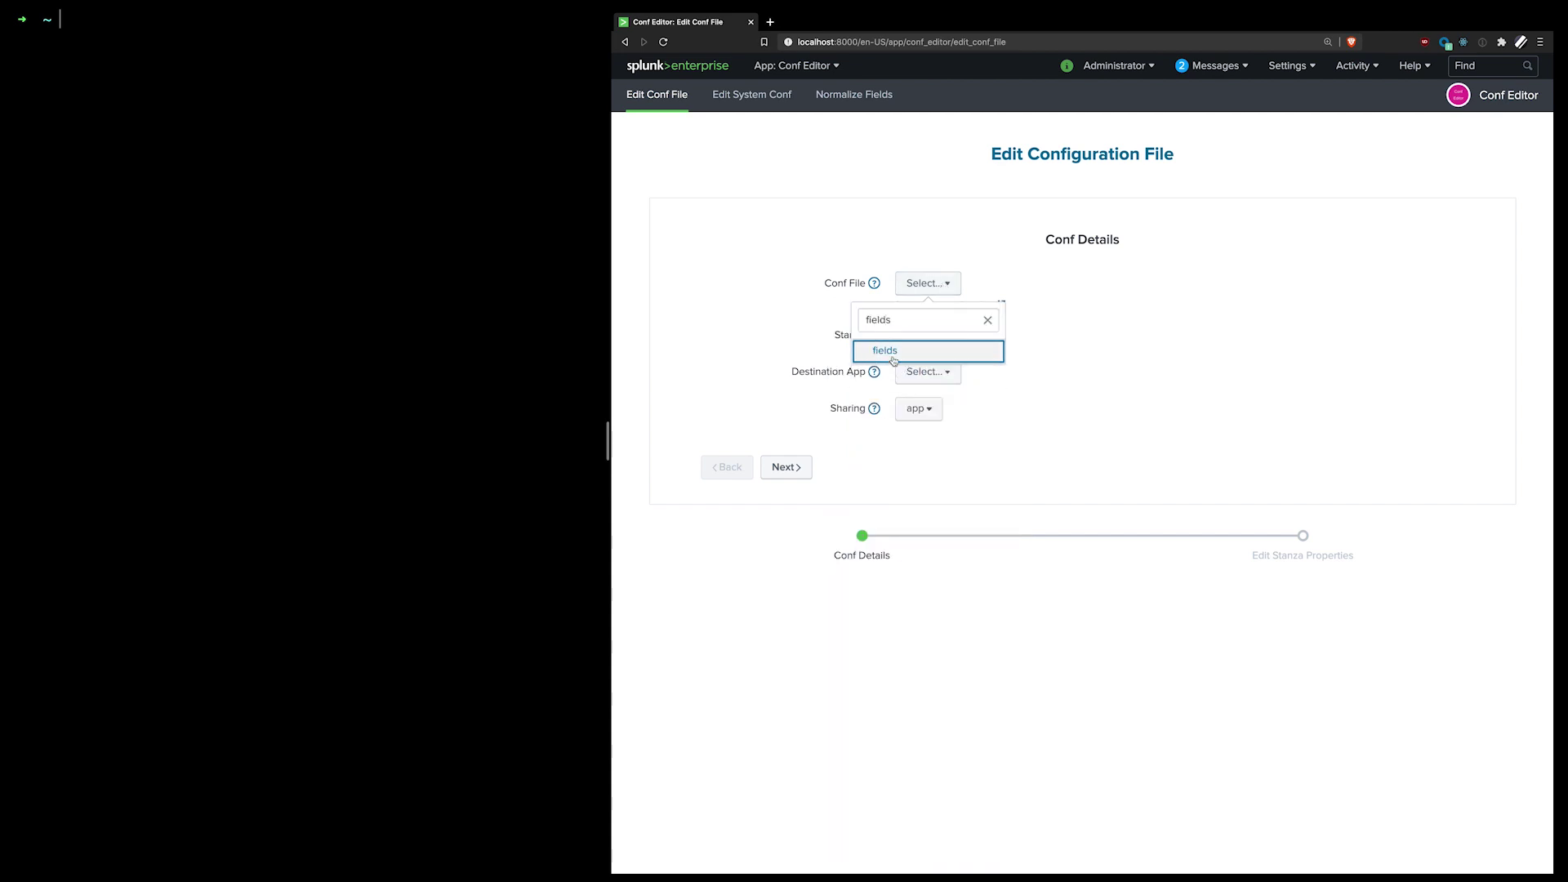
pyautogui.click(960, 350)
pyautogui.click(943, 337)
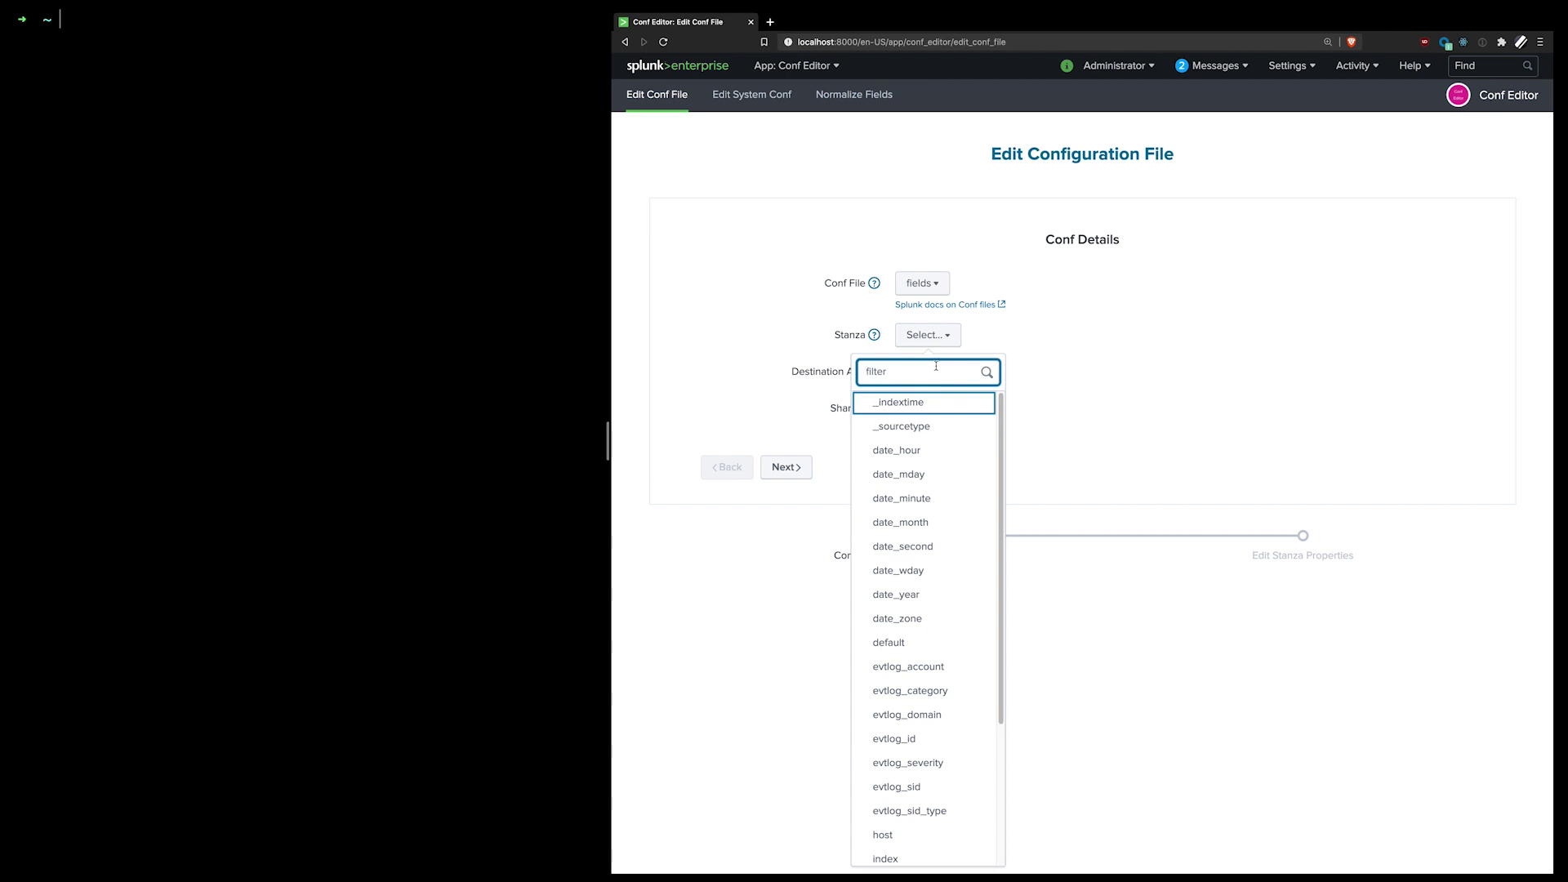
pyautogui.write('testnewfields')
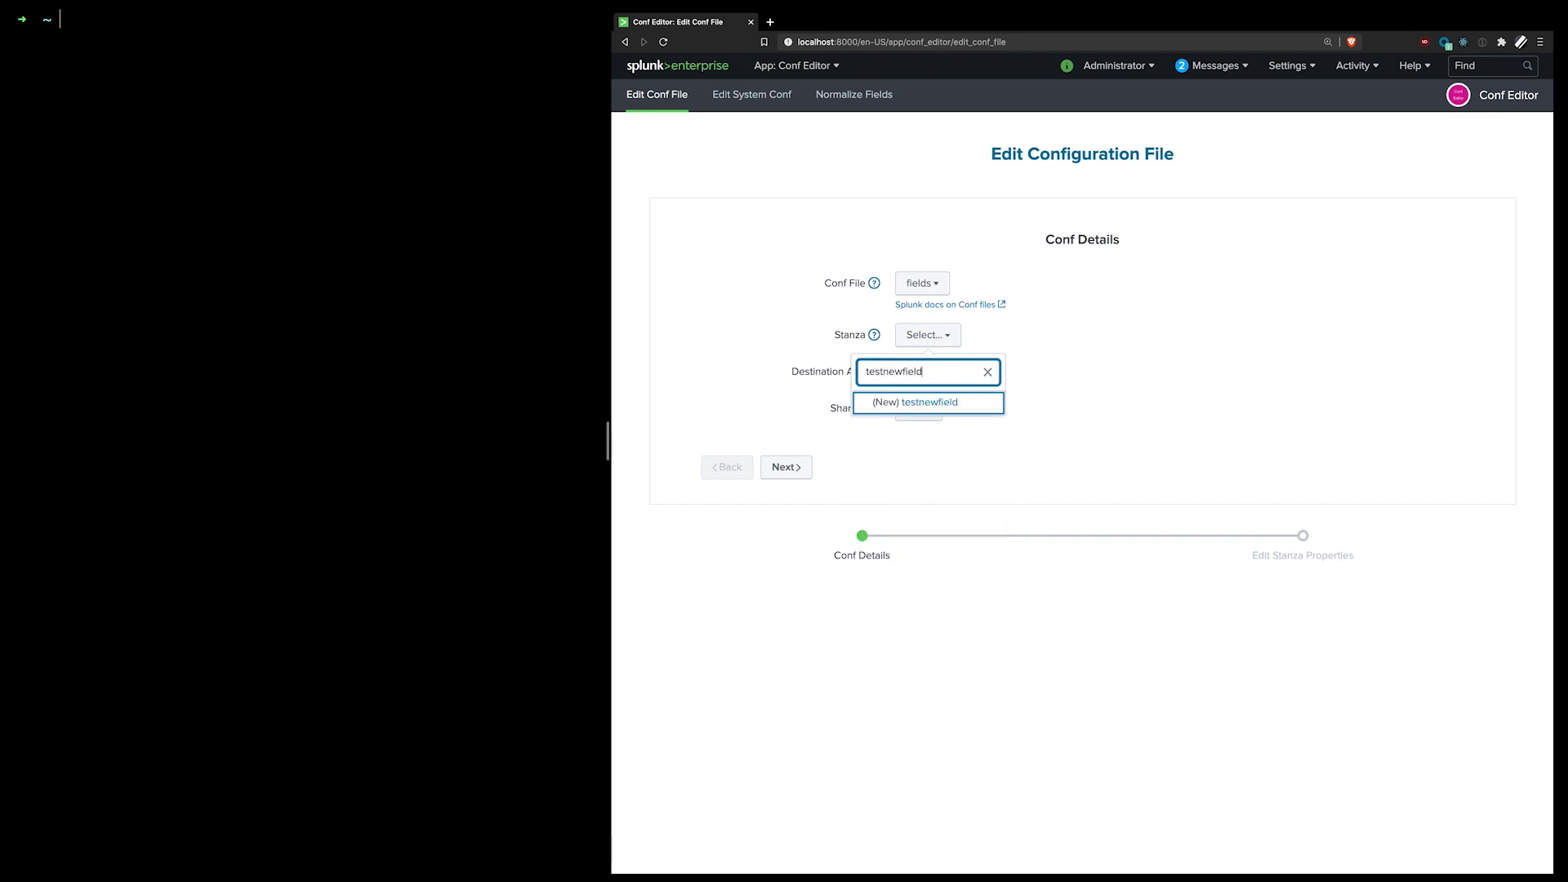
pyautogui.click(906, 402)
pyautogui.scroll(-3, 925, 536)
pyautogui.scroll(3, 924, 535)
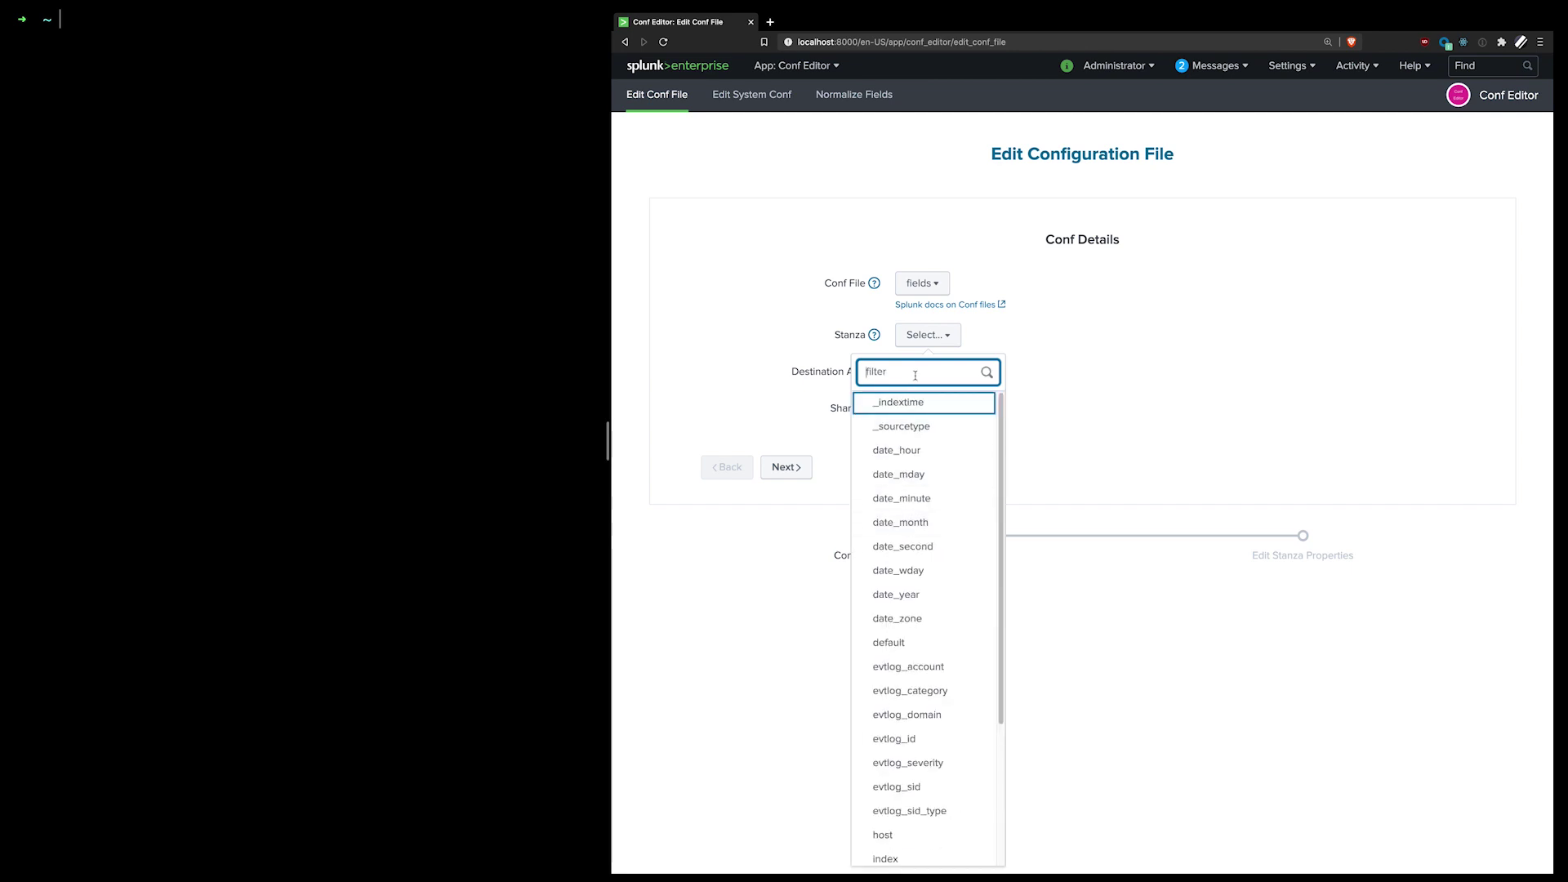
pyautogui.write('testnewfield')
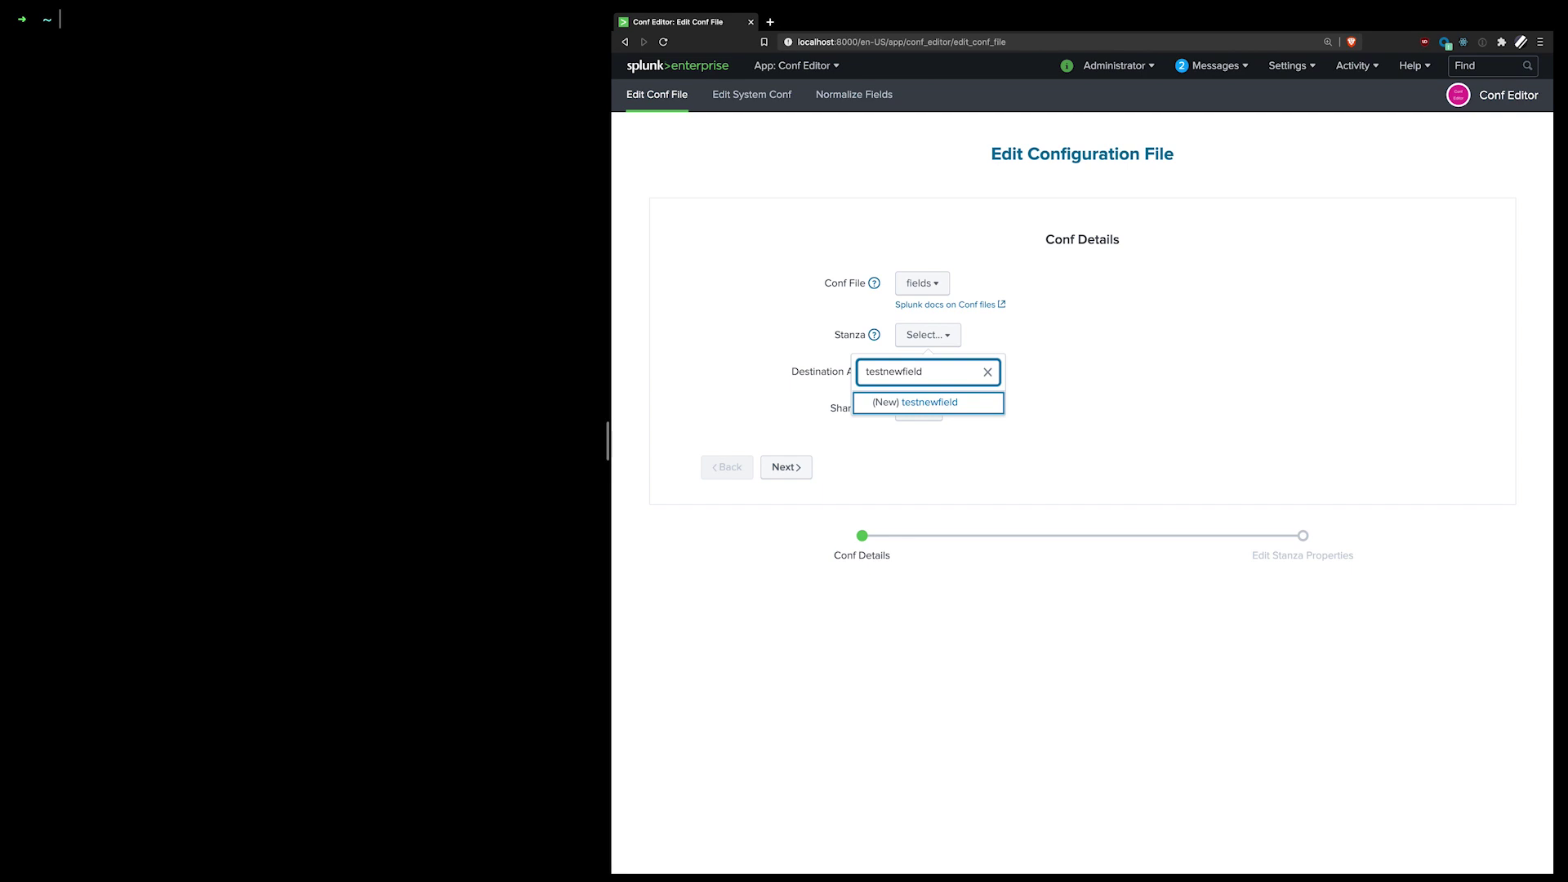
pyautogui.click(919, 405)
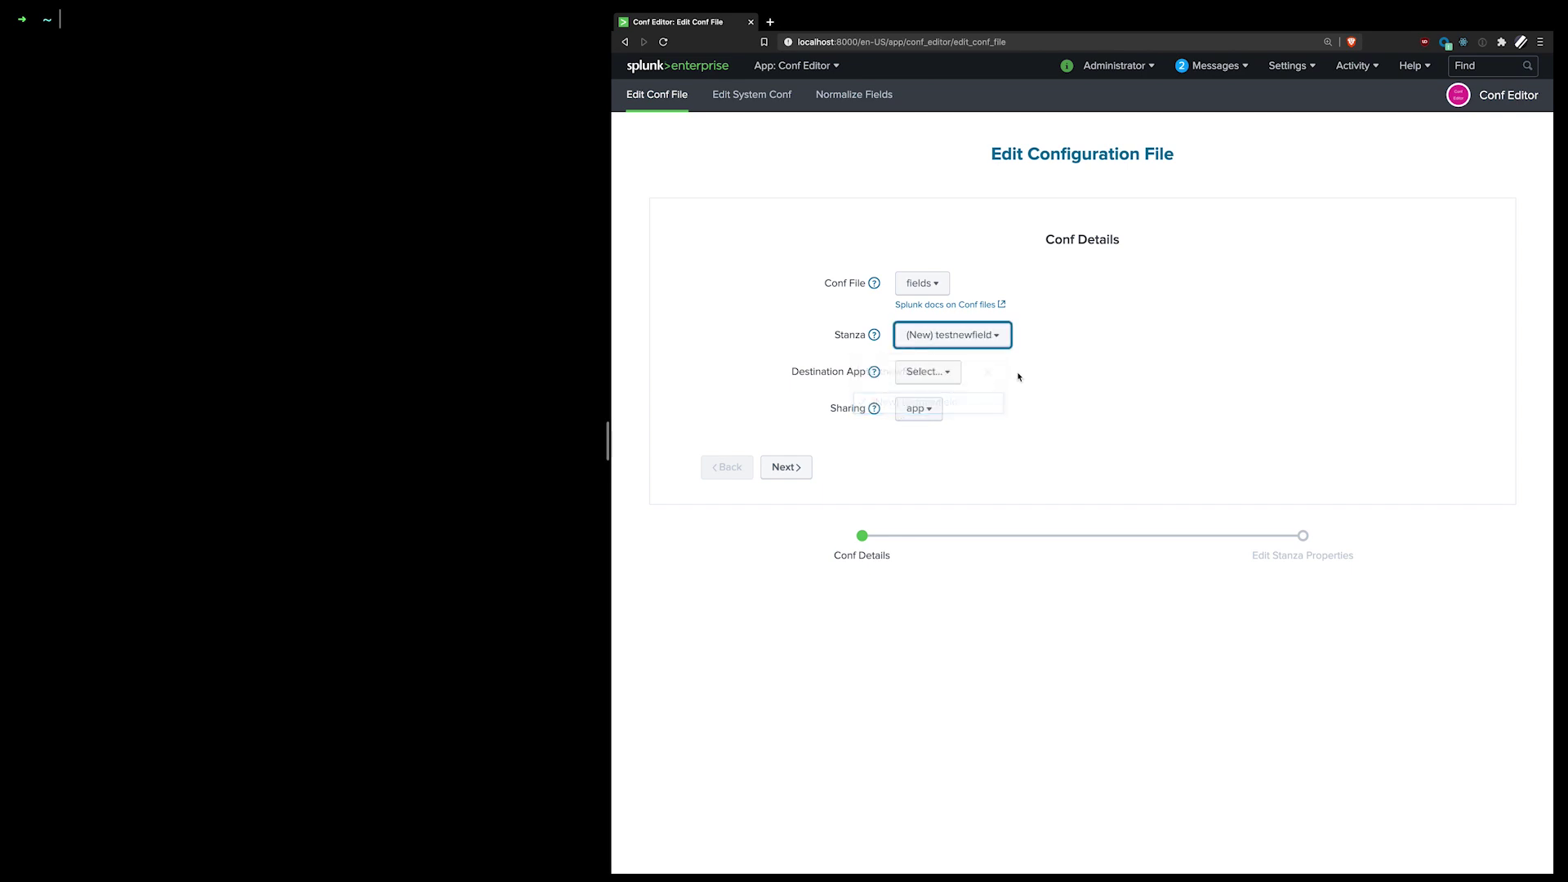
# Step: Set the destination app to Conf Editor with global sharing
pyautogui.click(955, 378)
pyautogui.click(937, 404)
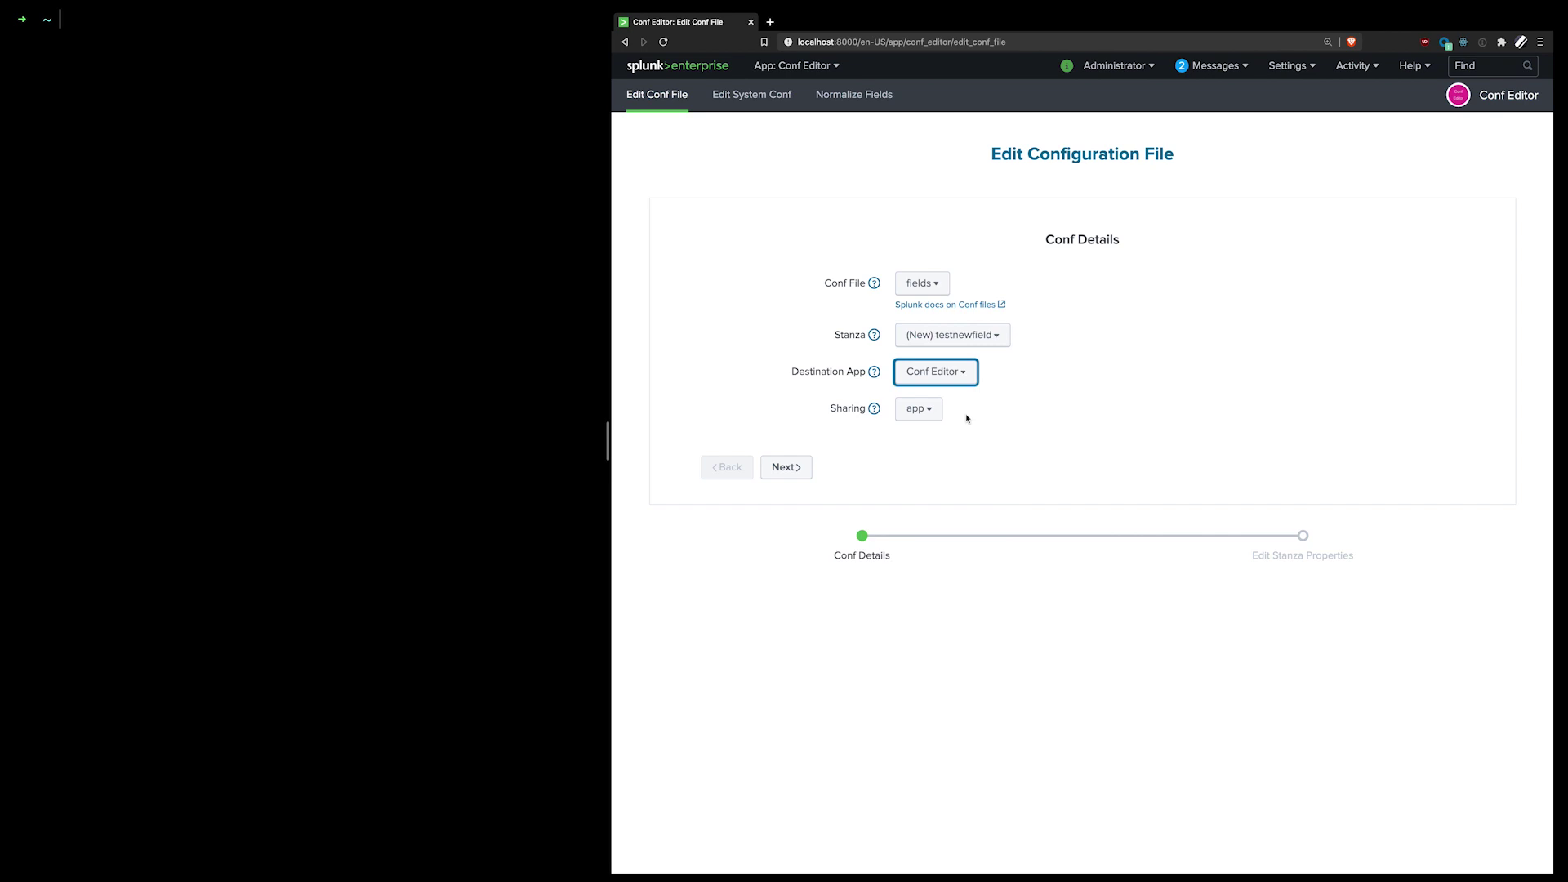
pyautogui.click(931, 408)
pyautogui.press('Down')
pyautogui.press('Return')
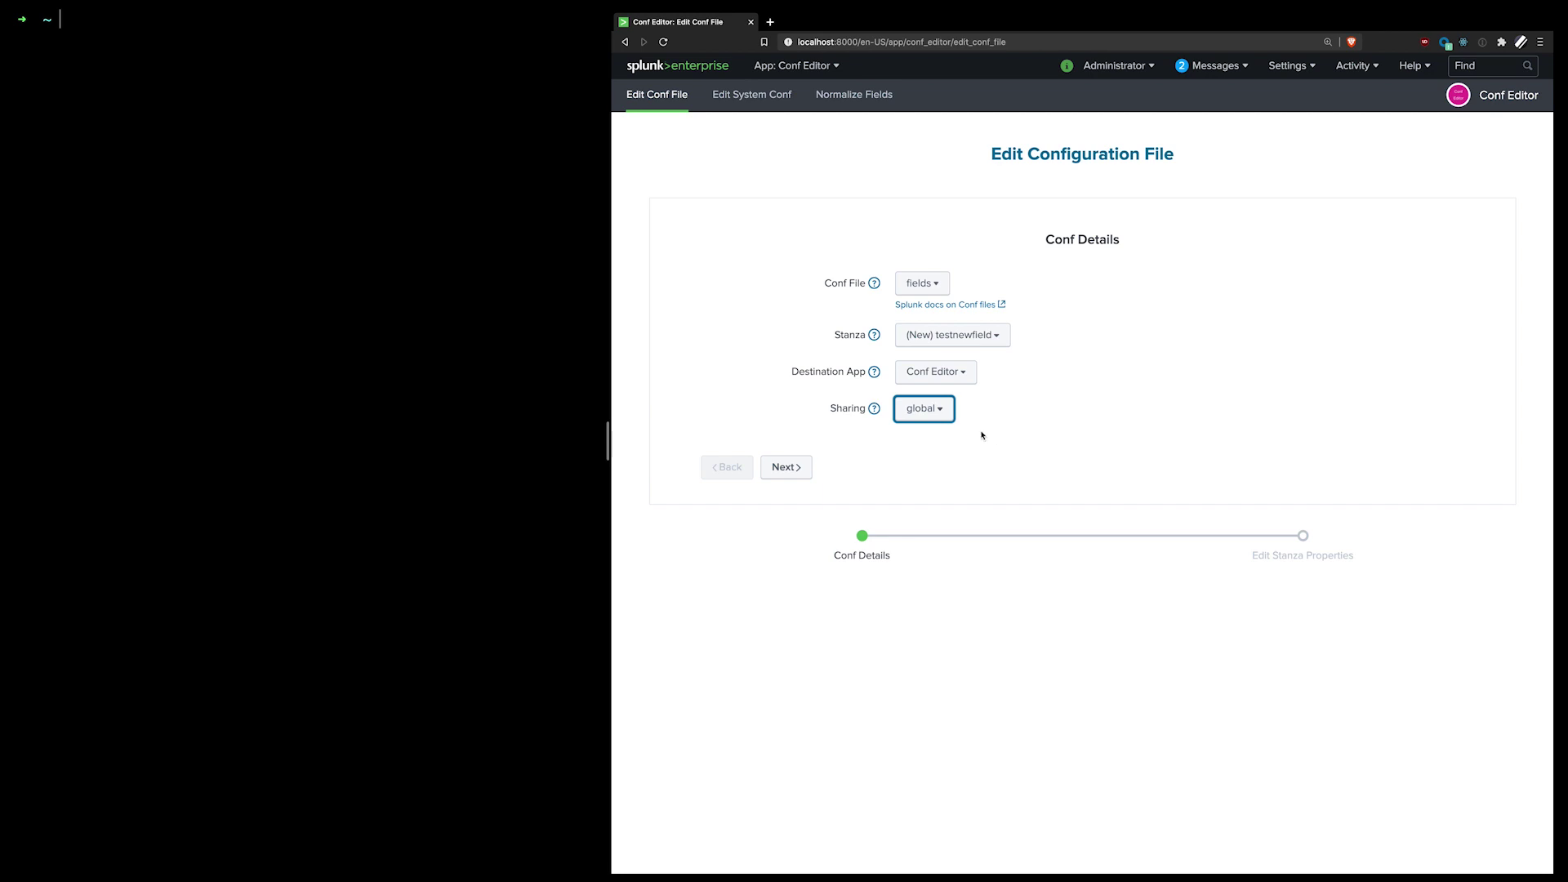
pyautogui.click(924, 408)
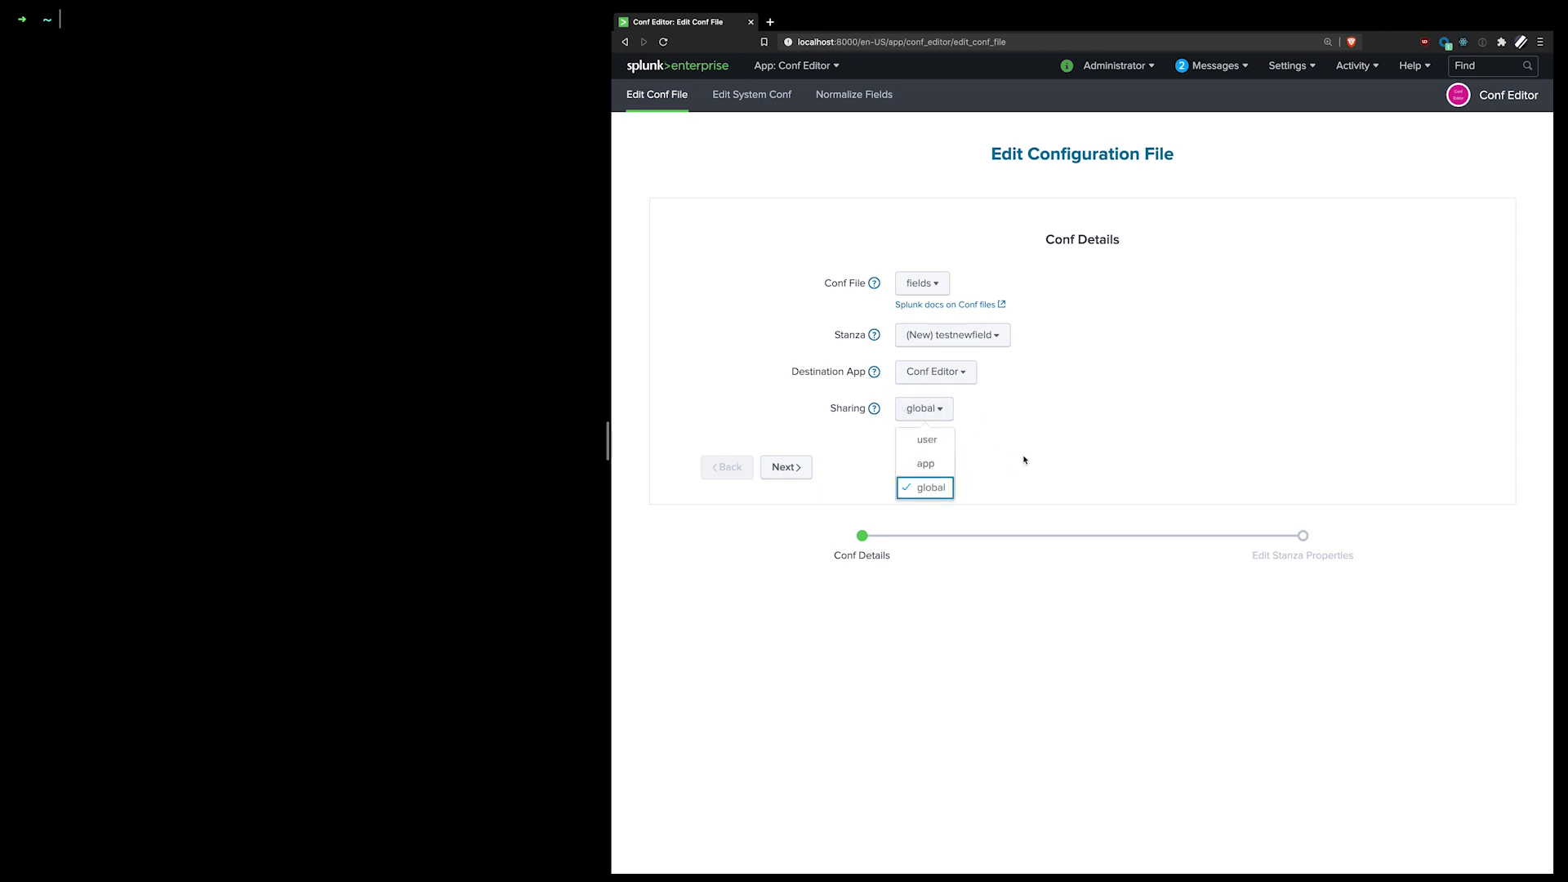
pyautogui.click(820, 486)
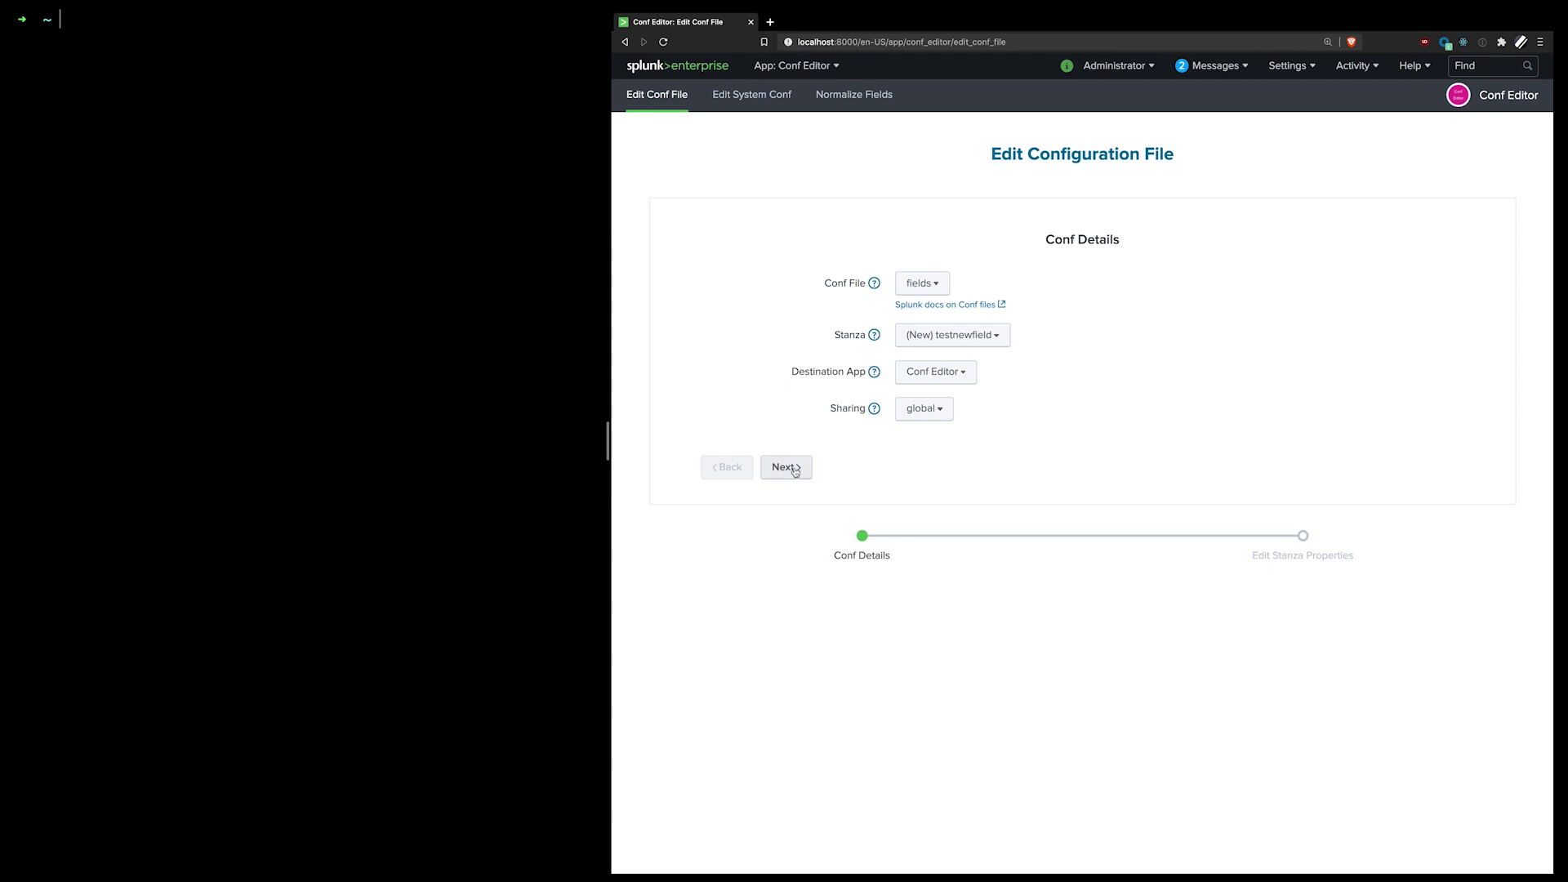
# Step: Add a property row with key INDEXED and value True
pyautogui.click(795, 471)
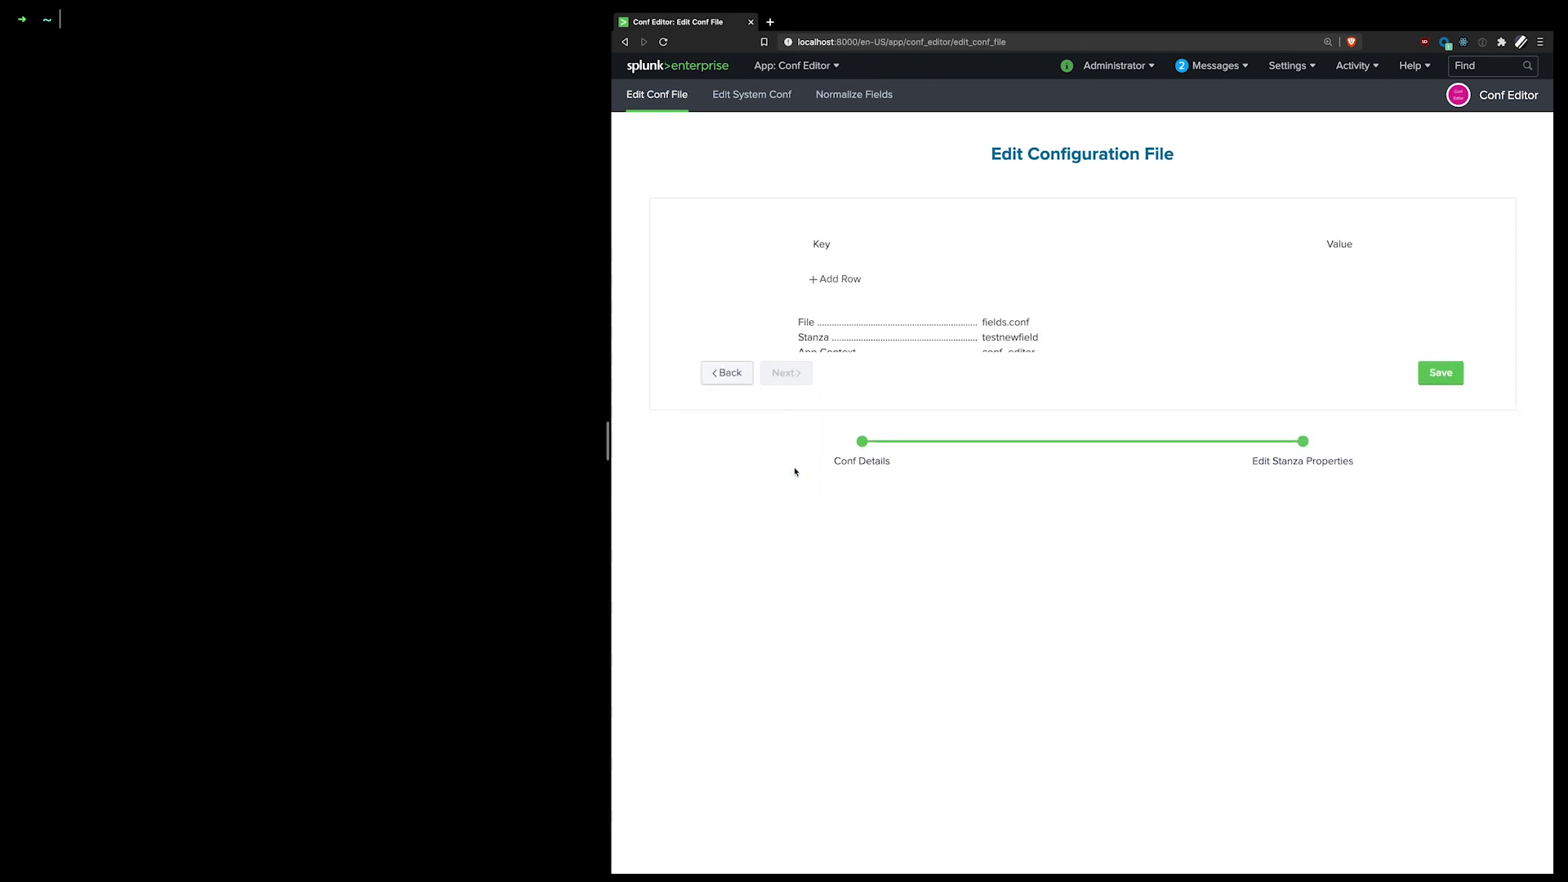
pyautogui.click(817, 281)
pyautogui.click(880, 275)
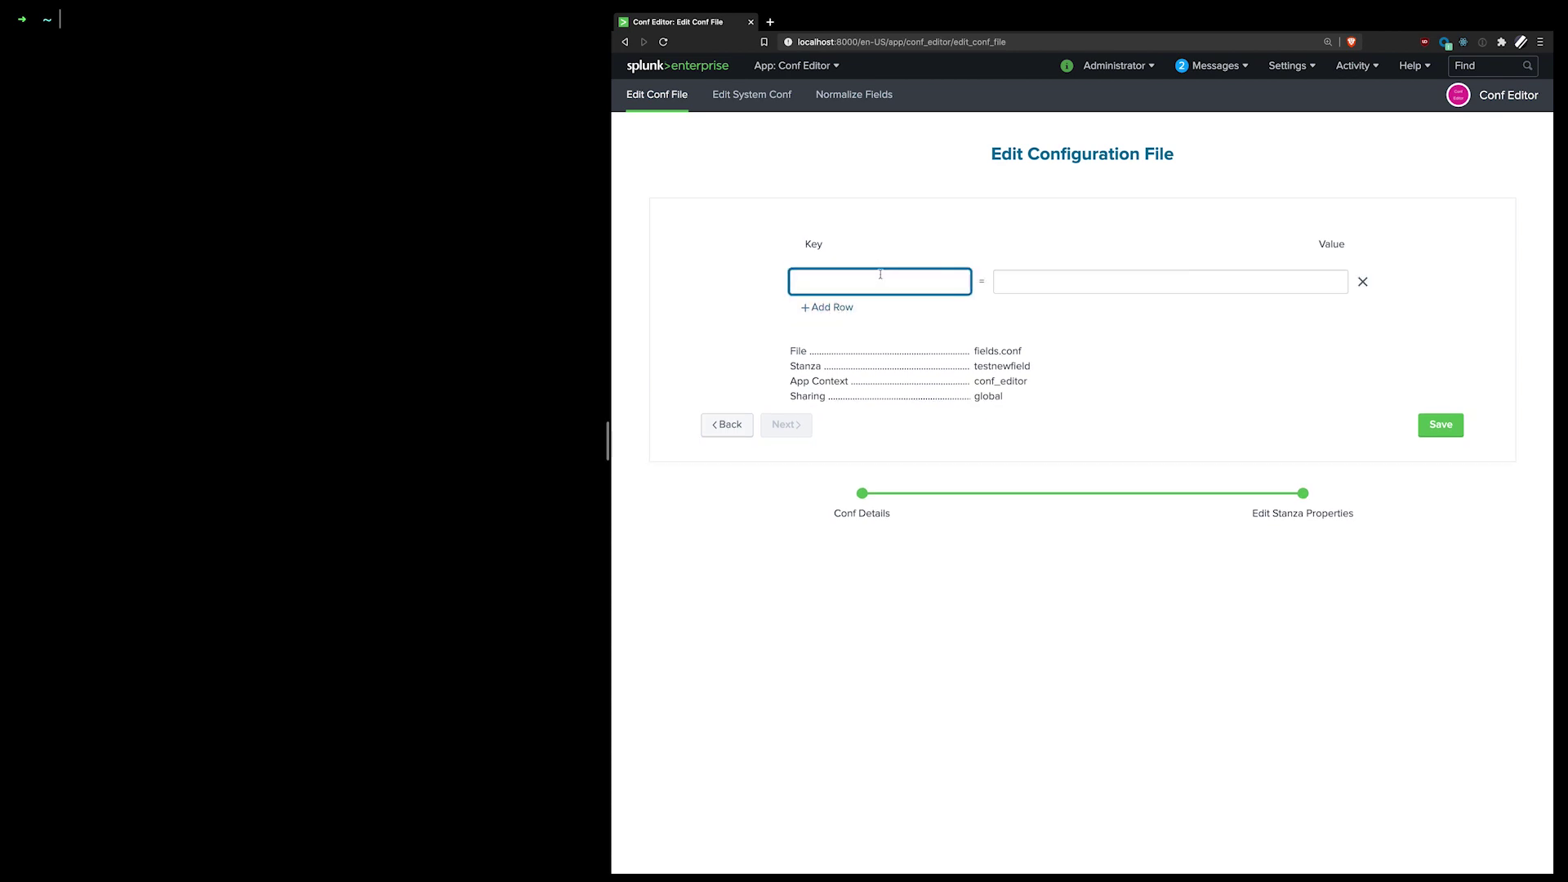
pyautogui.write('INDEXED')
pyautogui.hotkey('shift', 'Tab')
pyautogui.press('Tab')
pyautogui.write('True')
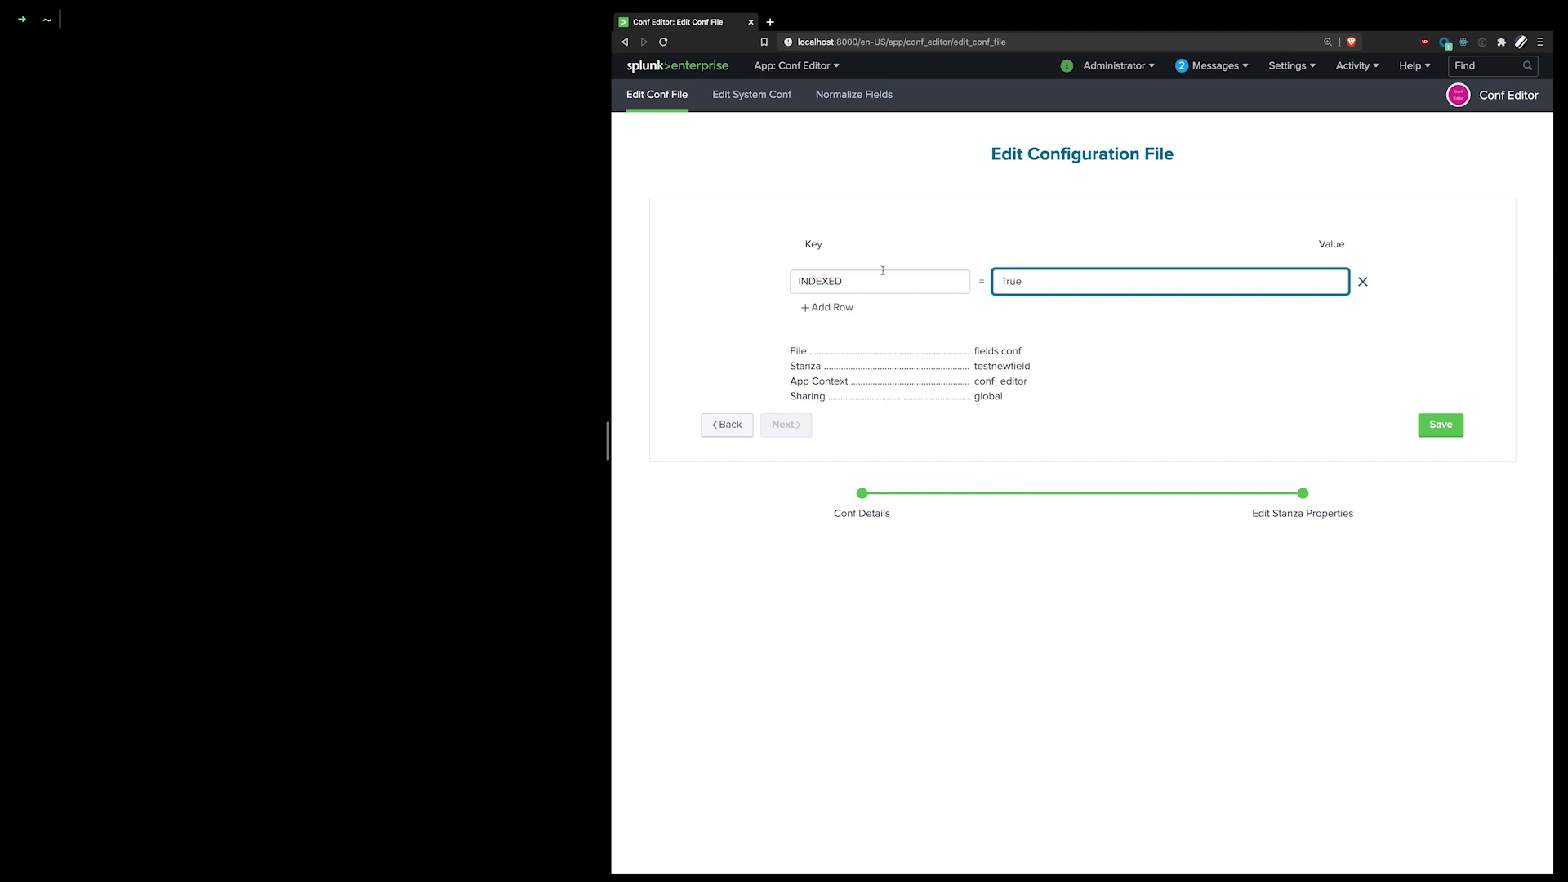
# Step: Check fields.conf in the summary and start a terminal cd toward $SPLUNK_HOME/etc/apps/conf_editor
pyautogui.moveTo(1032, 352); pyautogui.dragTo(972, 380)
pyautogui.click(1055, 386)
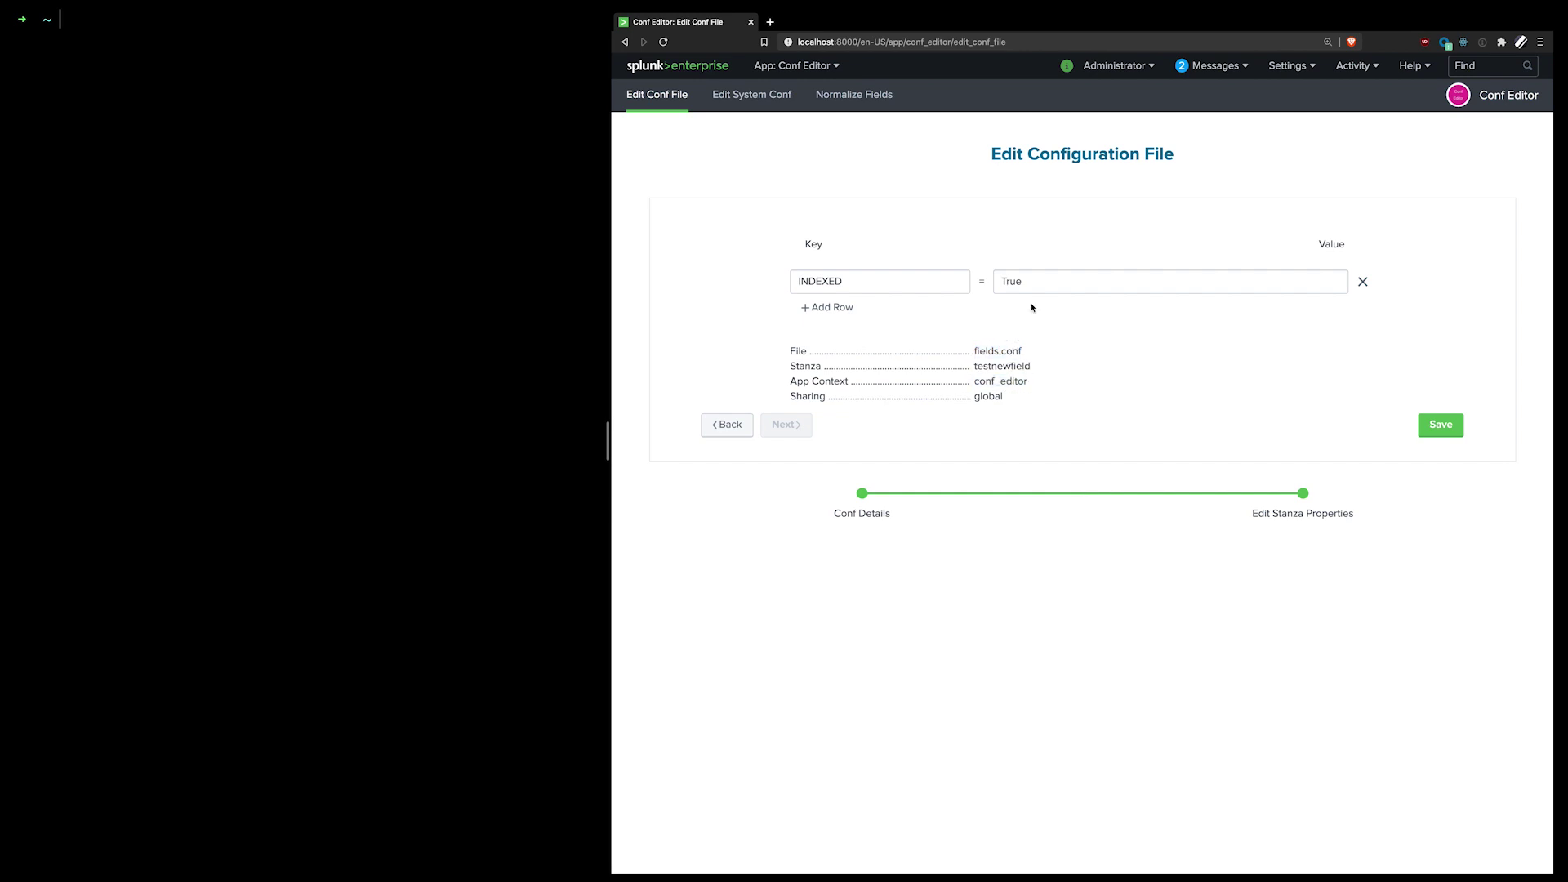
pyautogui.click(225, 181)
pyautogui.write('cd $SPLUNK_HOME/etc/apps/conf')
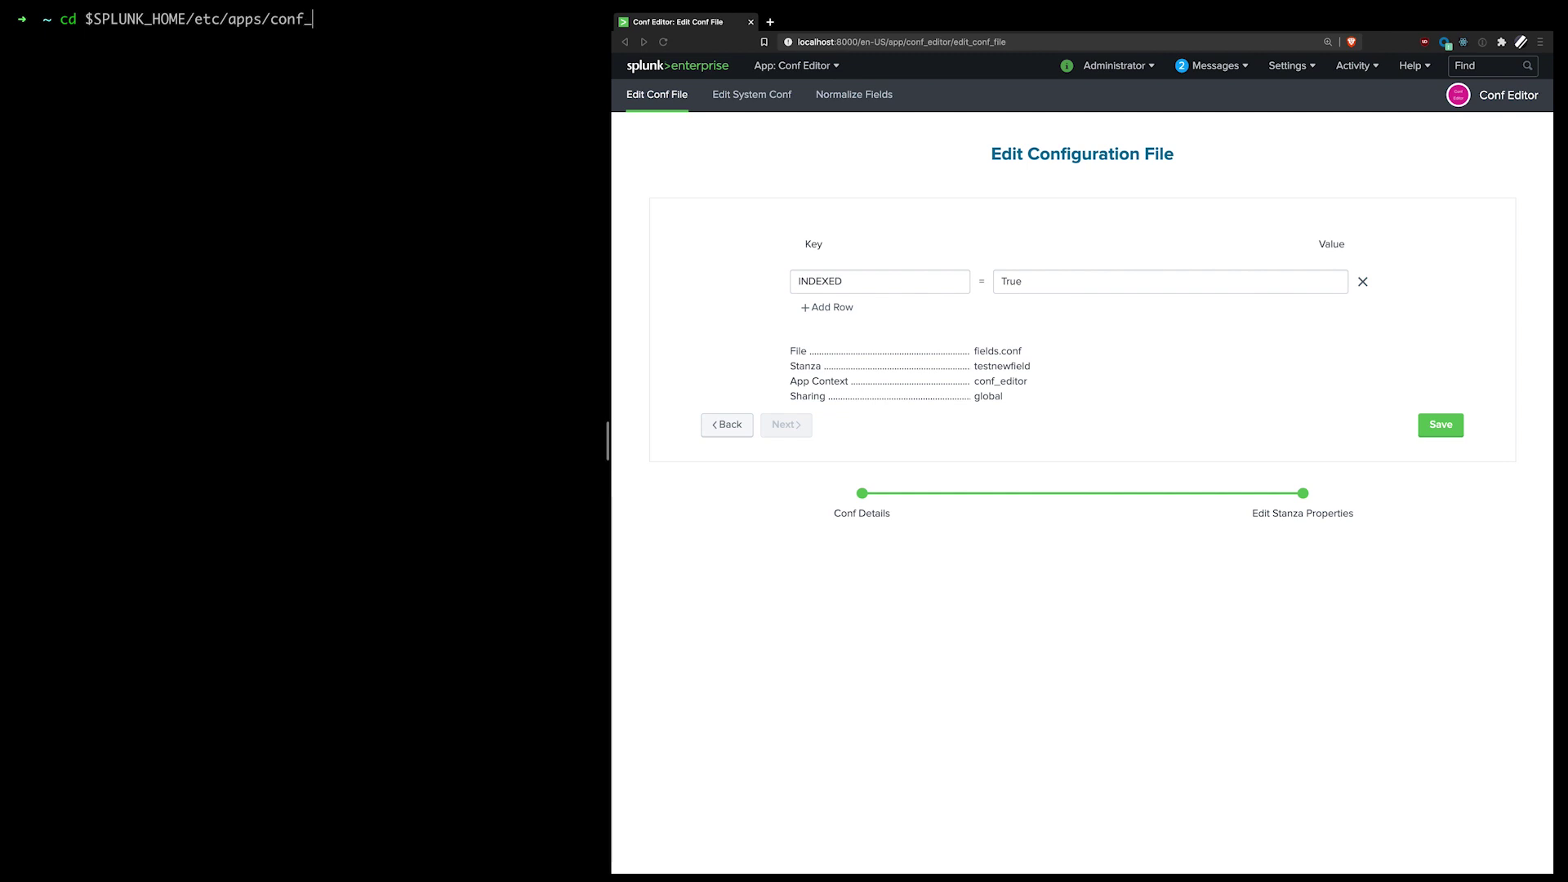
pyautogui.write('_')
# Step: Enter the conf_editor app folder, save the stanza in Splunk, and list the folder again
pyautogui.press('Tab')
pyautogui.press('Return')
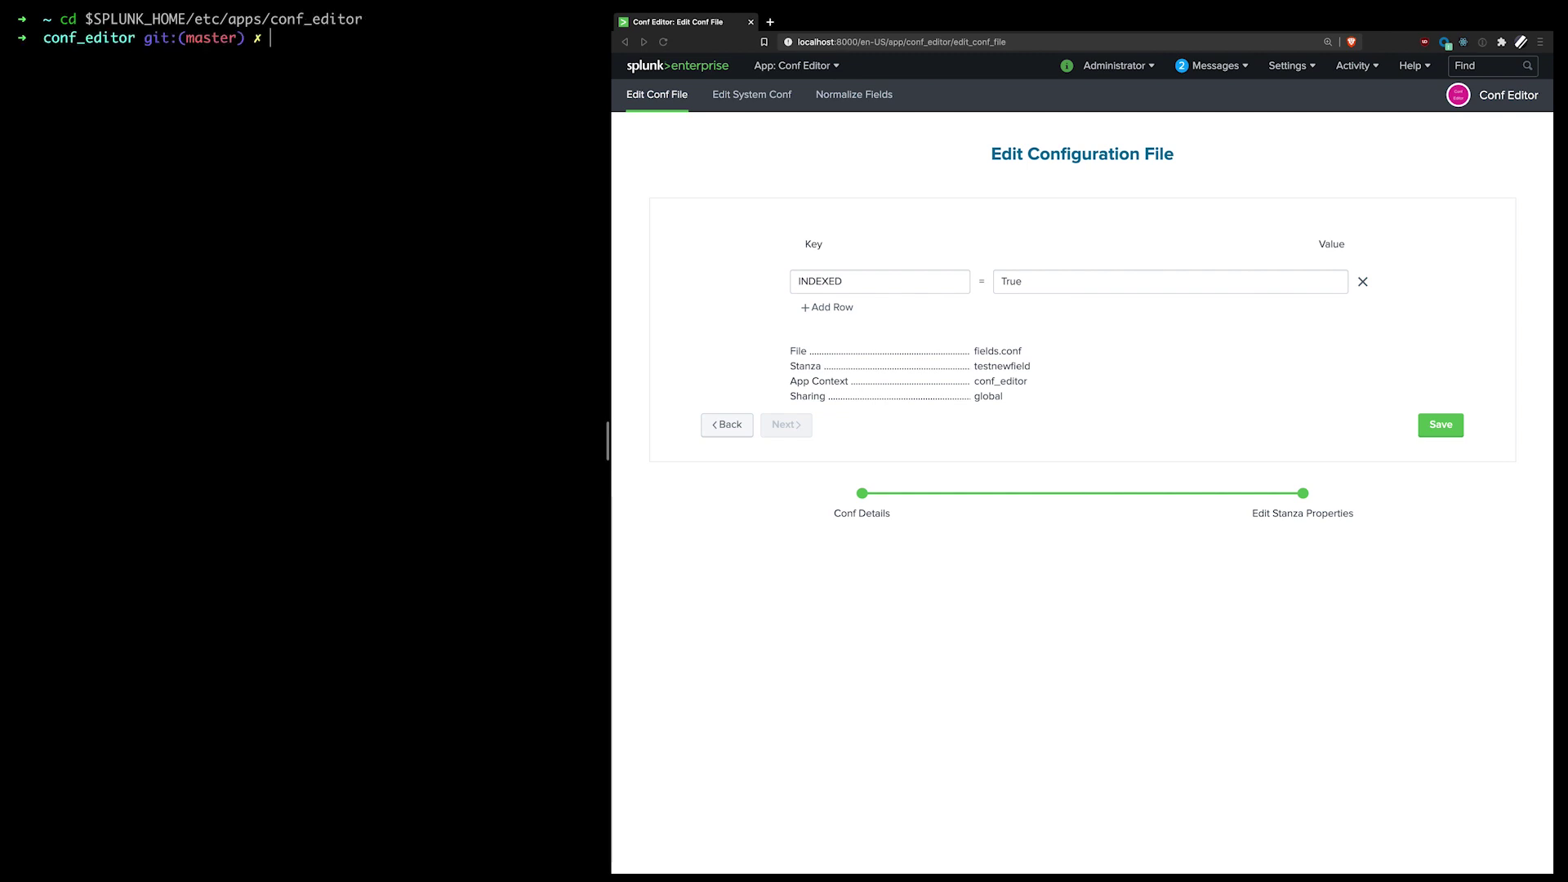
pyautogui.write('ls')
pyautogui.press('Return')
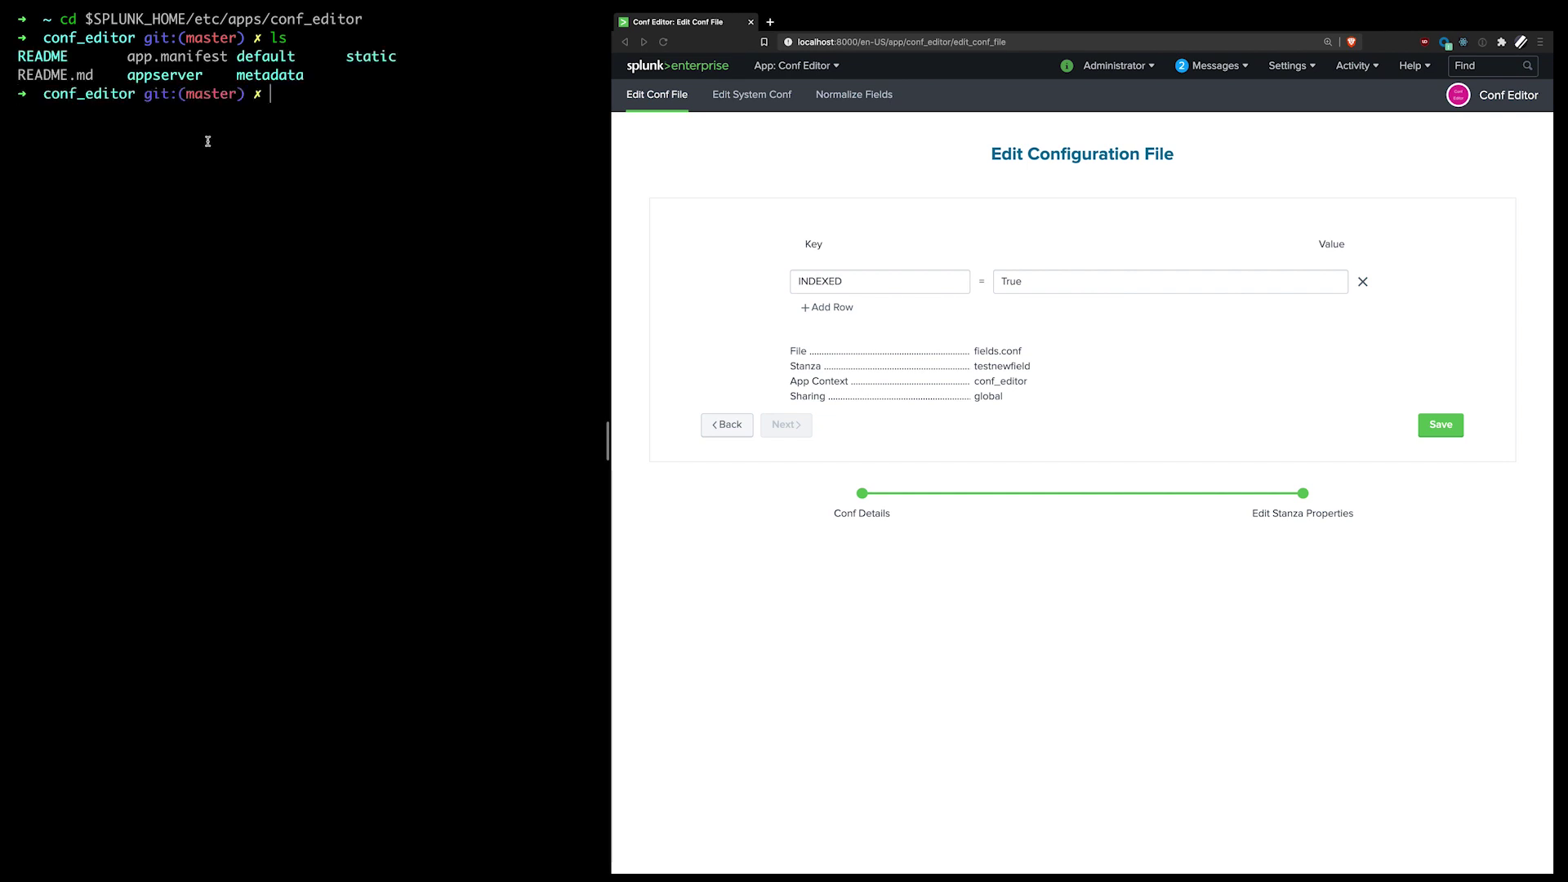
pyautogui.click(1430, 427)
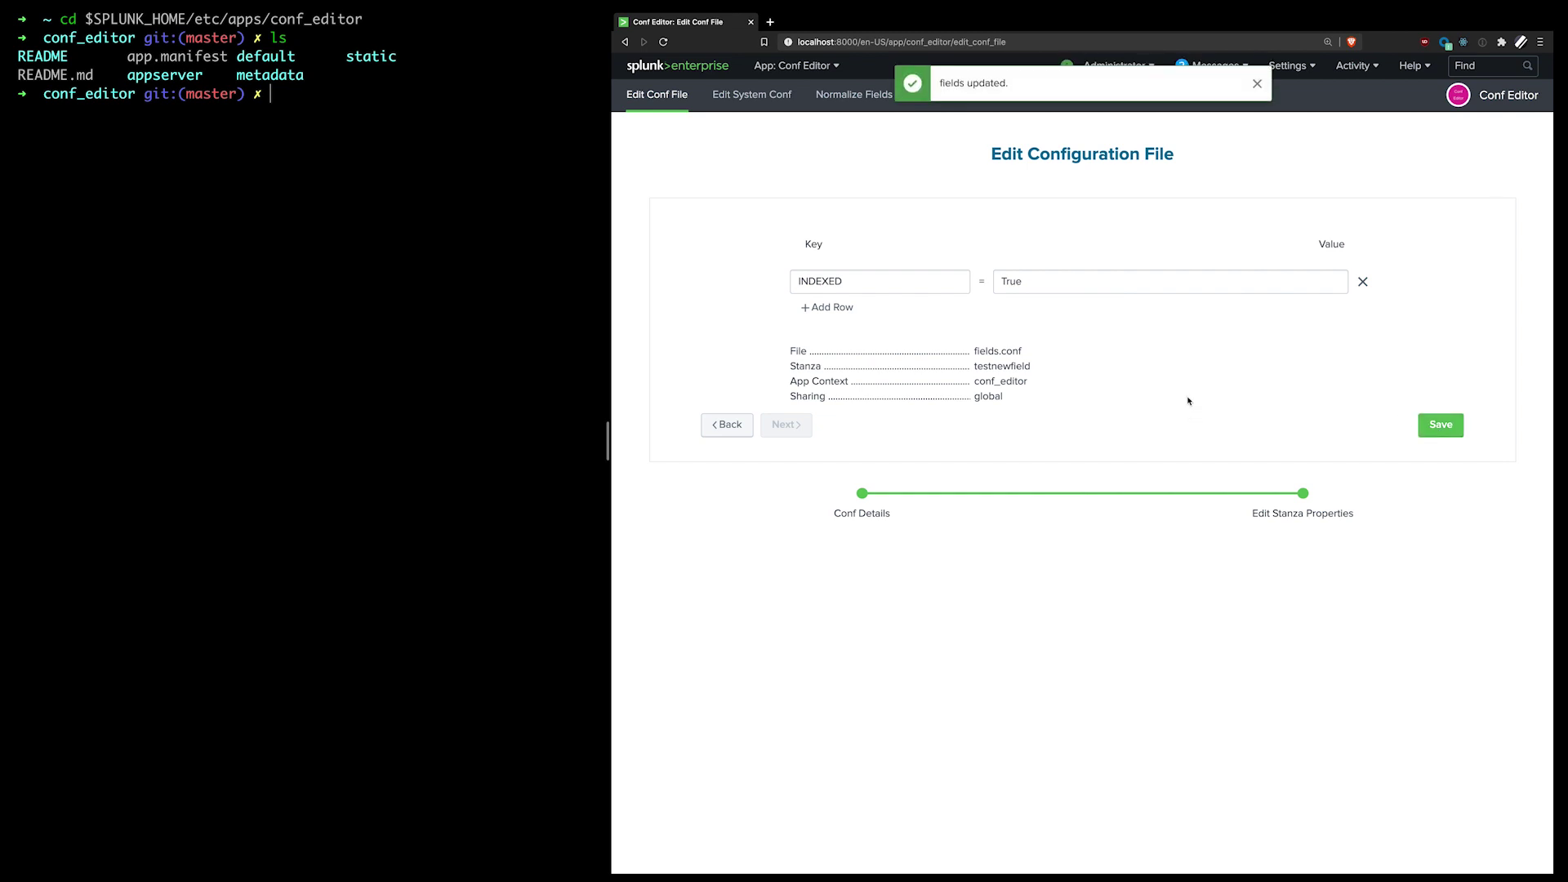
pyautogui.click(481, 252)
pyautogui.write('ls')
pyautogui.press('Return')
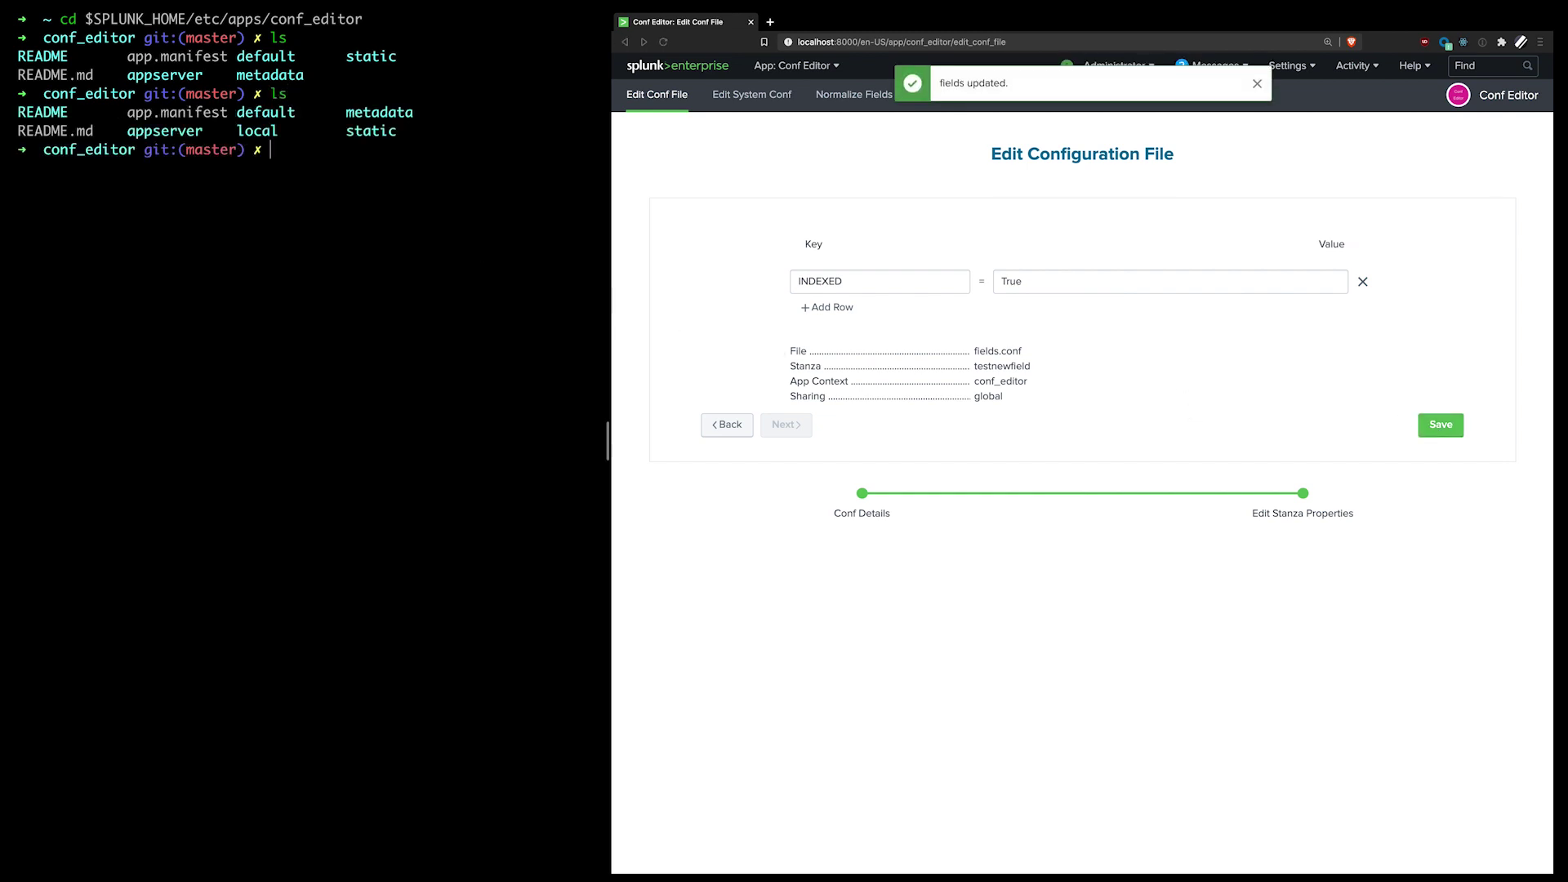
# Step: Print local/fields.conf and highlight the [testnewfield] stanza with INDEXED = True
pyautogui.write('cd local/')
pyautogui.press('Return')
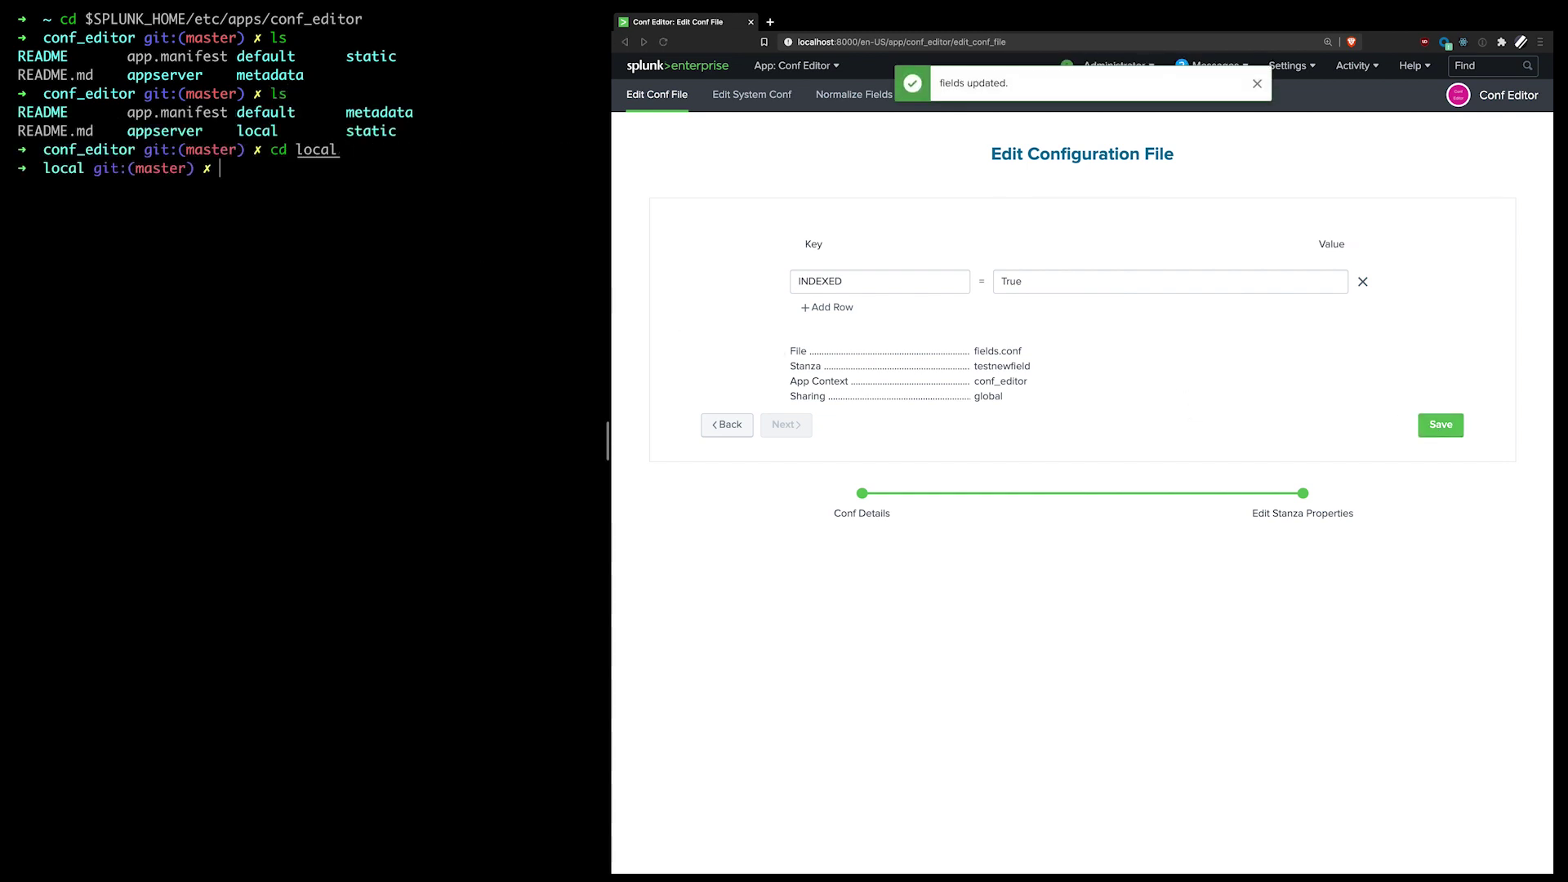
pyautogui.write('ls')
pyautogui.press('Return')
pyautogui.write('cat')
pyautogui.press('Right')
pyautogui.press('Return')
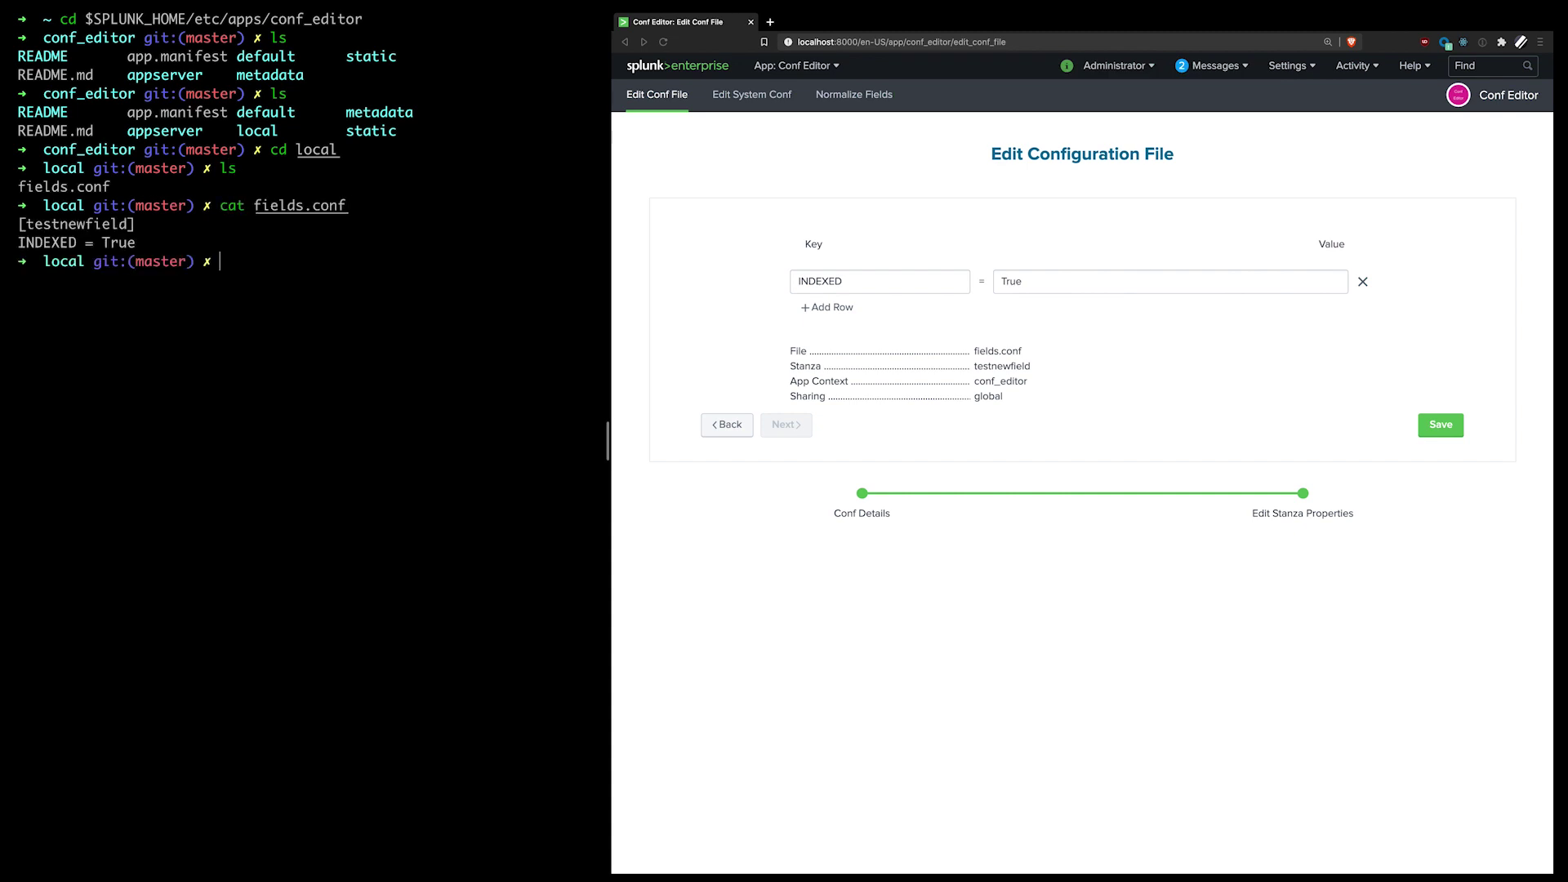
pyautogui.tripleClick(17, 242)
pyautogui.moveTo(18, 241); pyautogui.dragTo(15, 225)
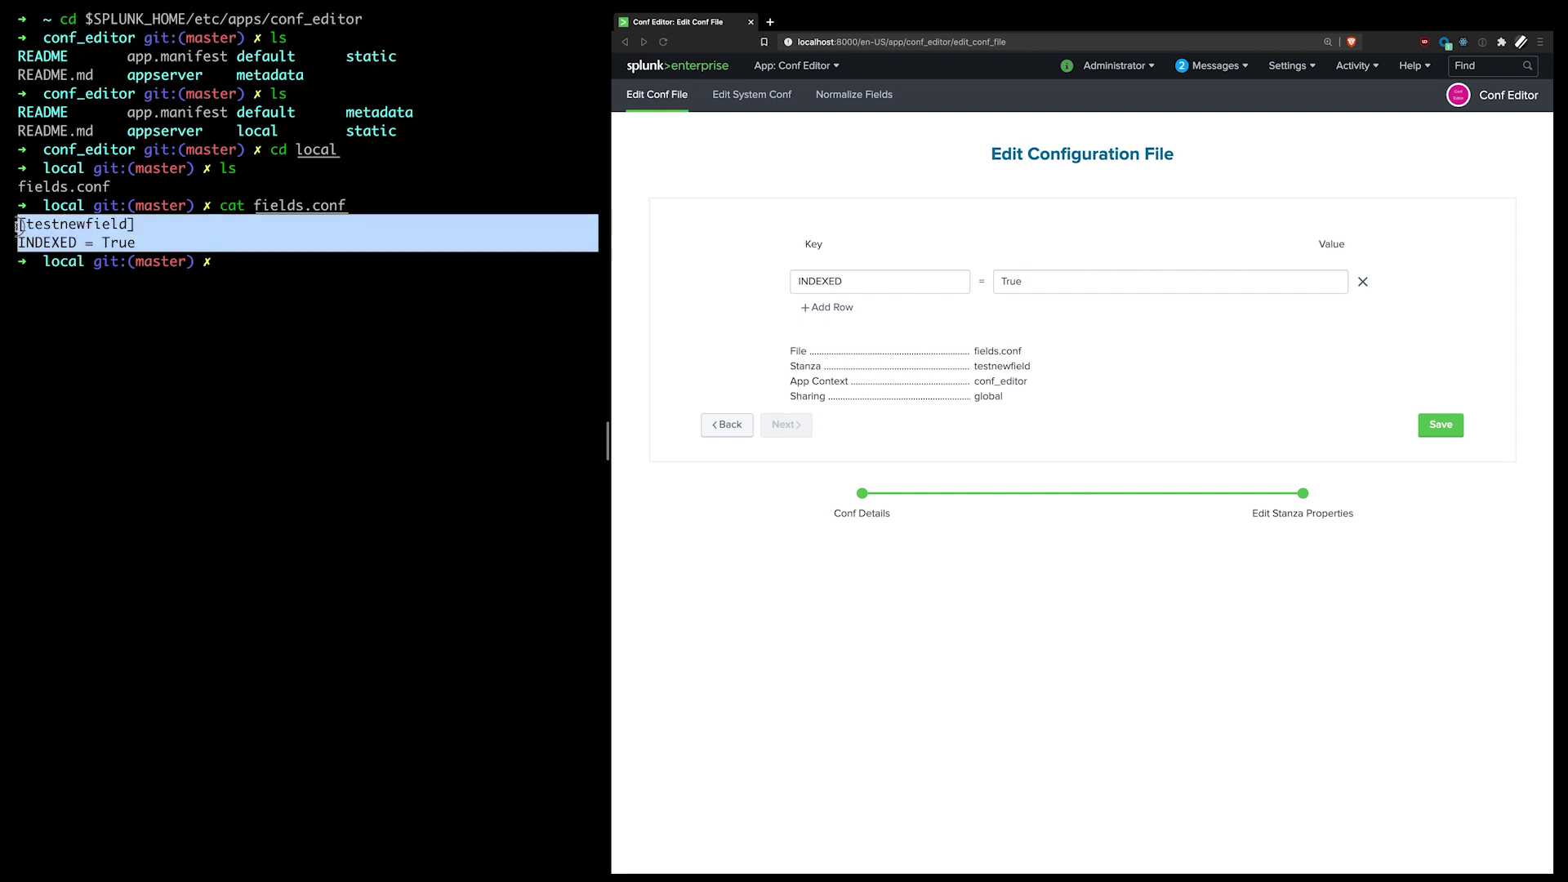
pyautogui.click(178, 241)
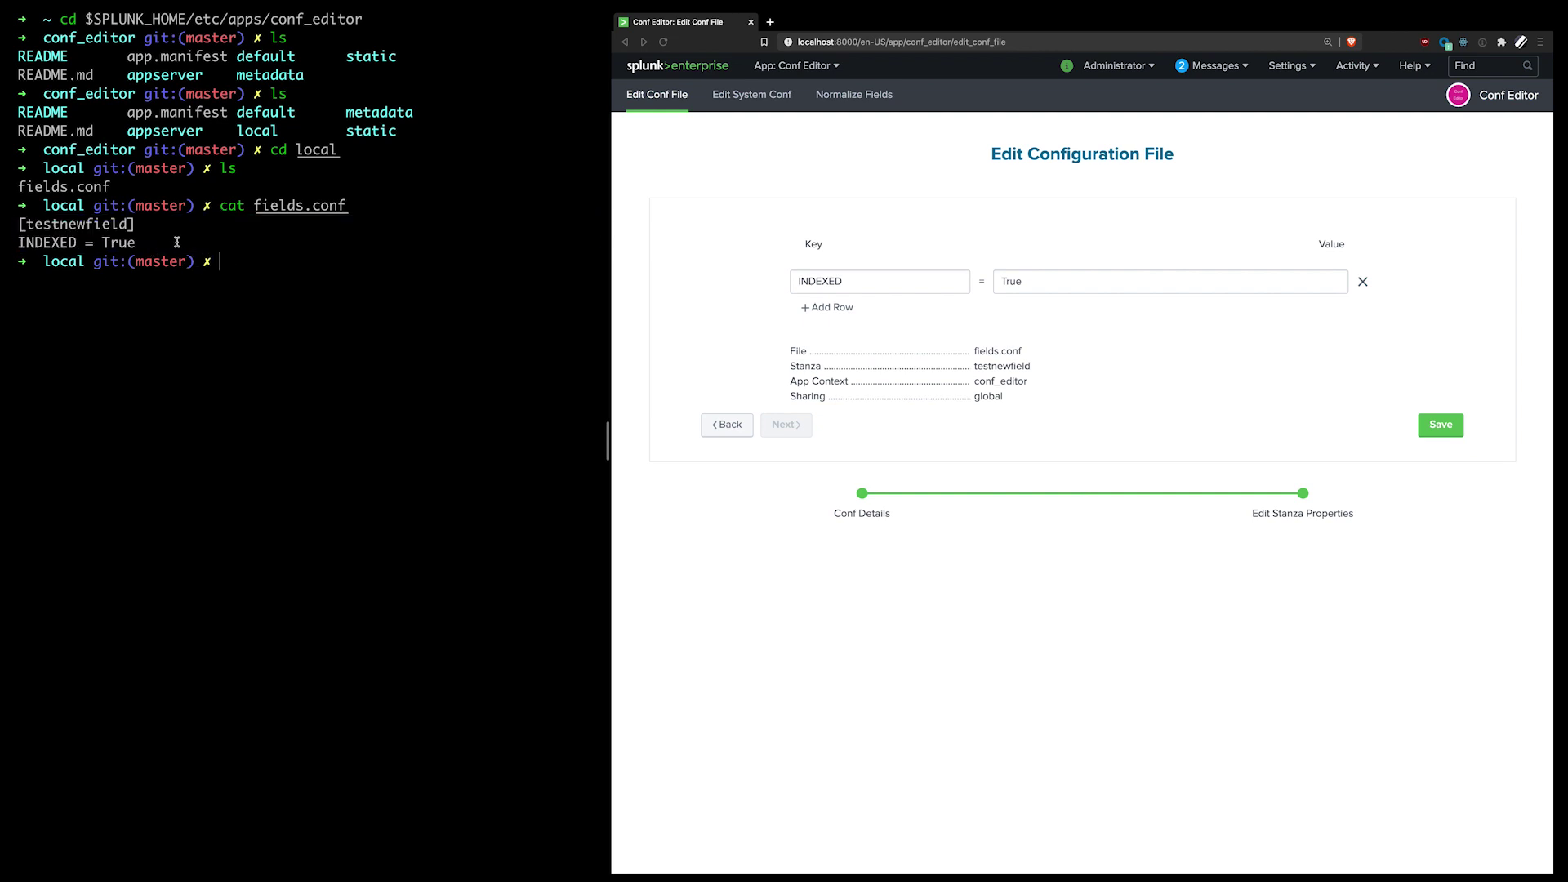
# Step: Add a TOKENIZER key row below INDEXED = True, then a third empty row
pyautogui.click(807, 309)
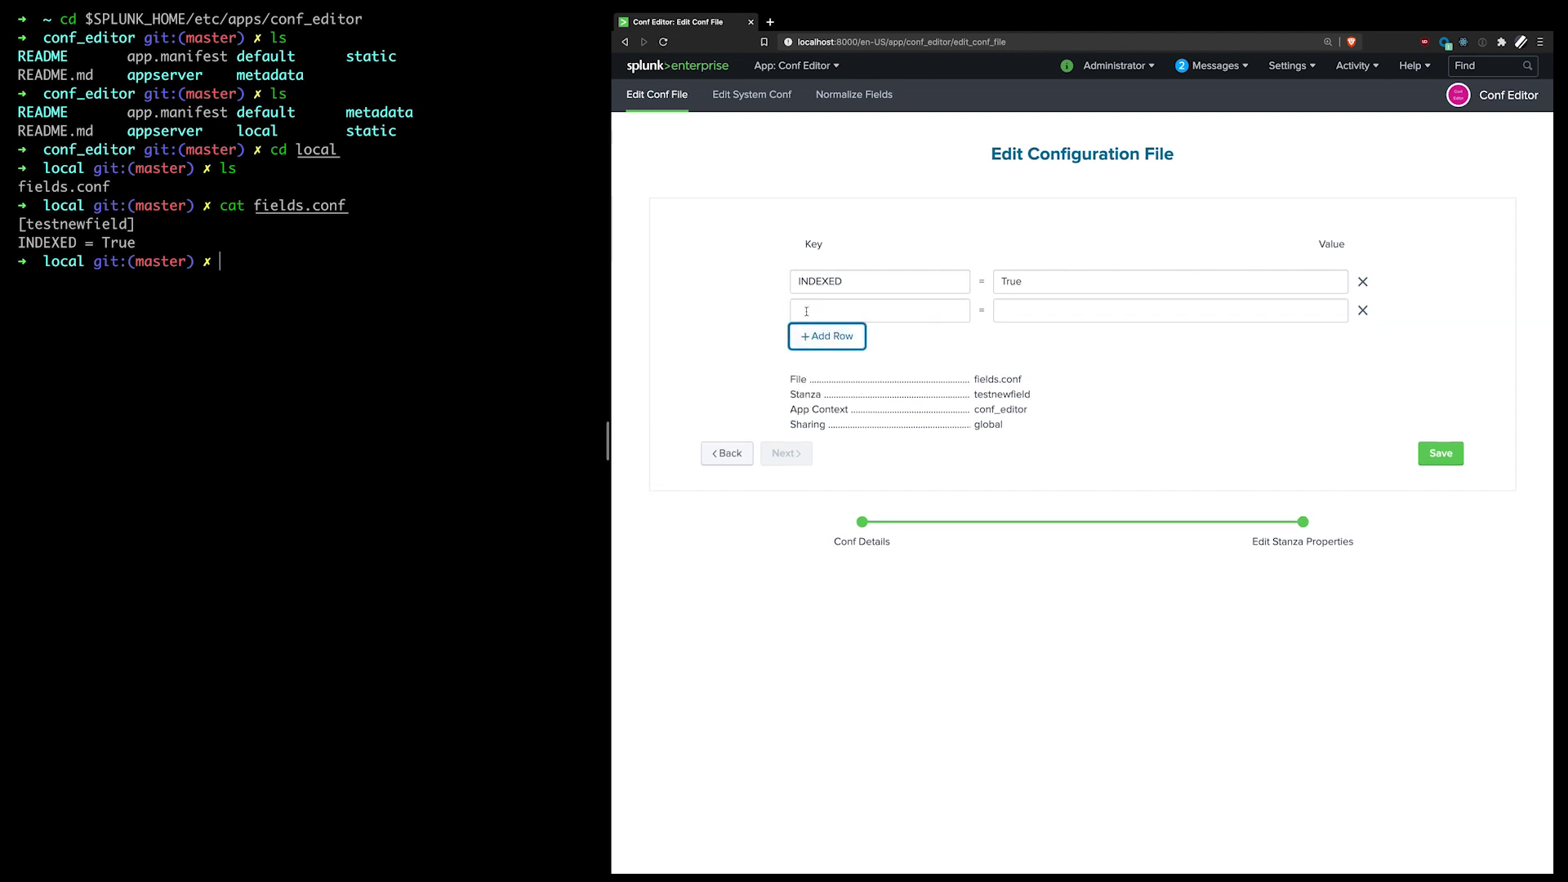
pyautogui.click(874, 308)
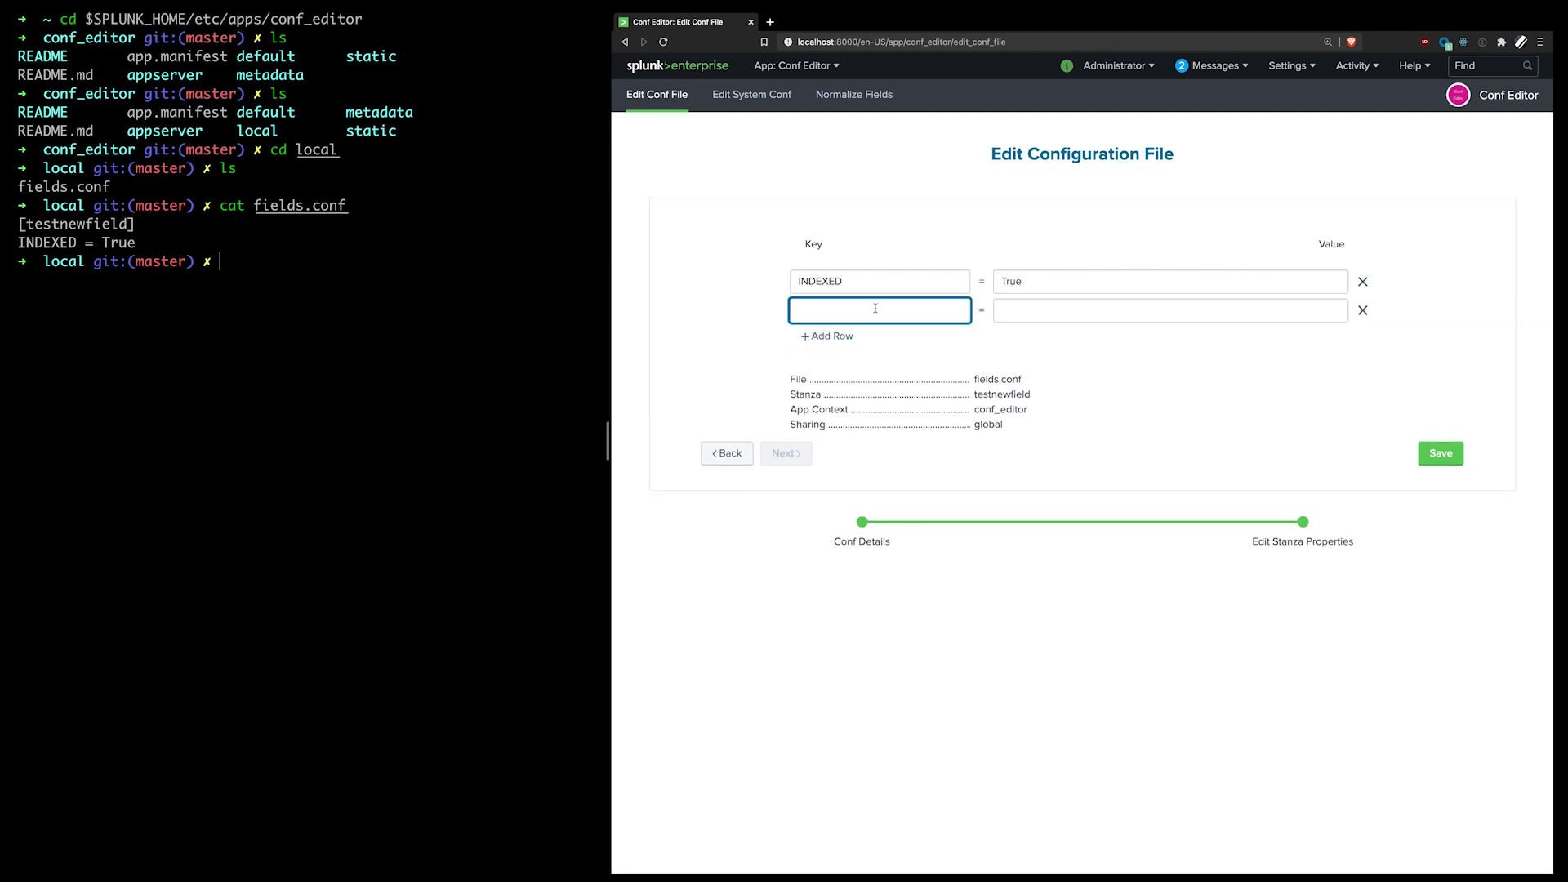
pyautogui.write('TOKENIZER')
pyautogui.press('Tab')
pyautogui.hotkey('shift', 'Tab')
pyautogui.click(1055, 320)
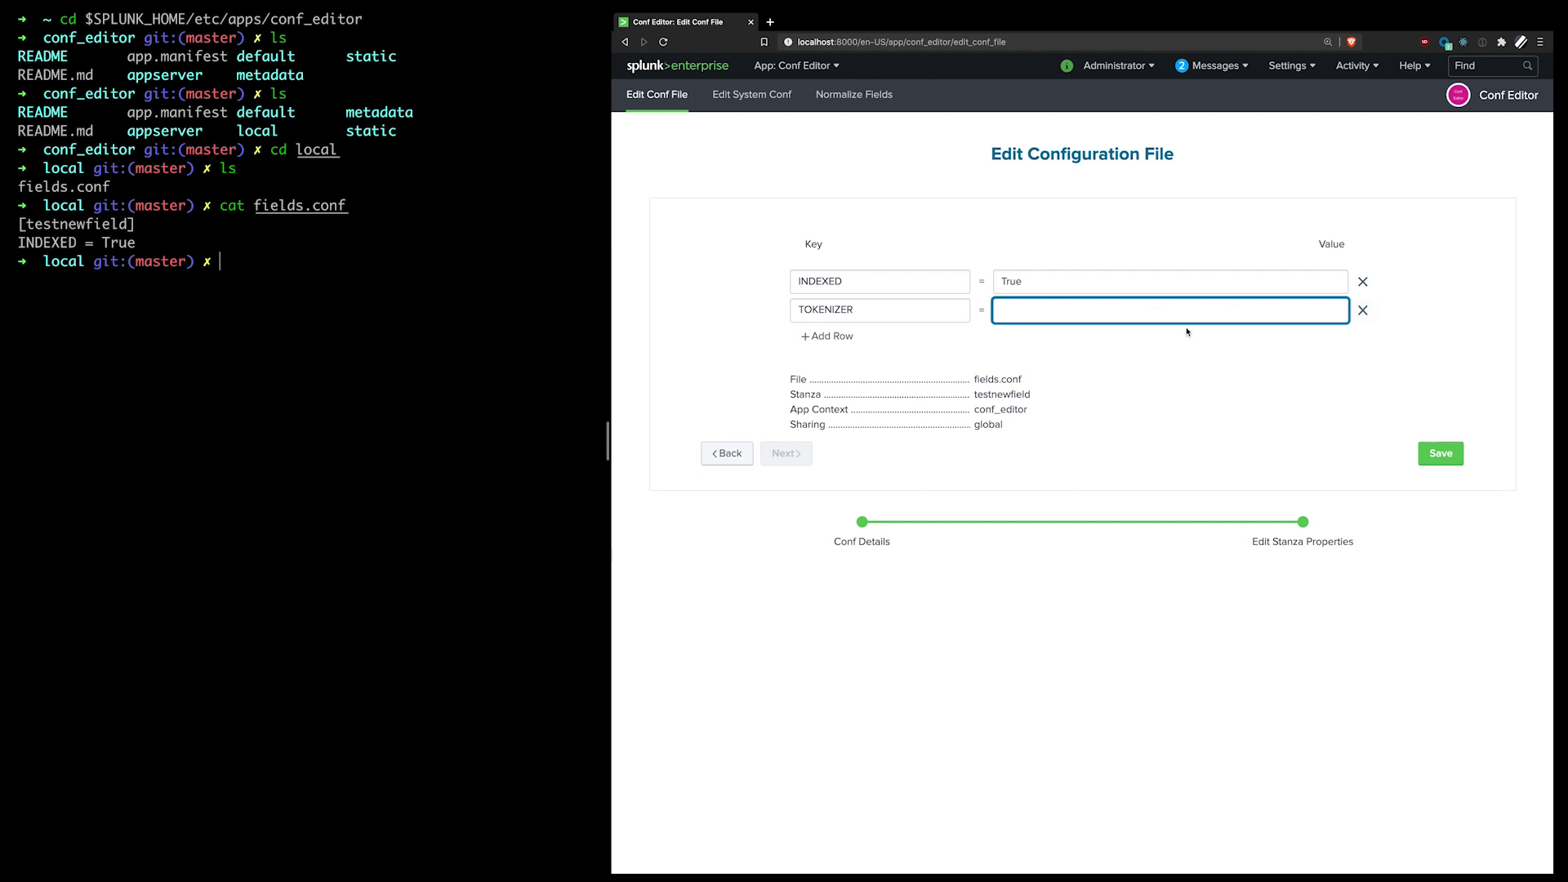
pyautogui.click(816, 345)
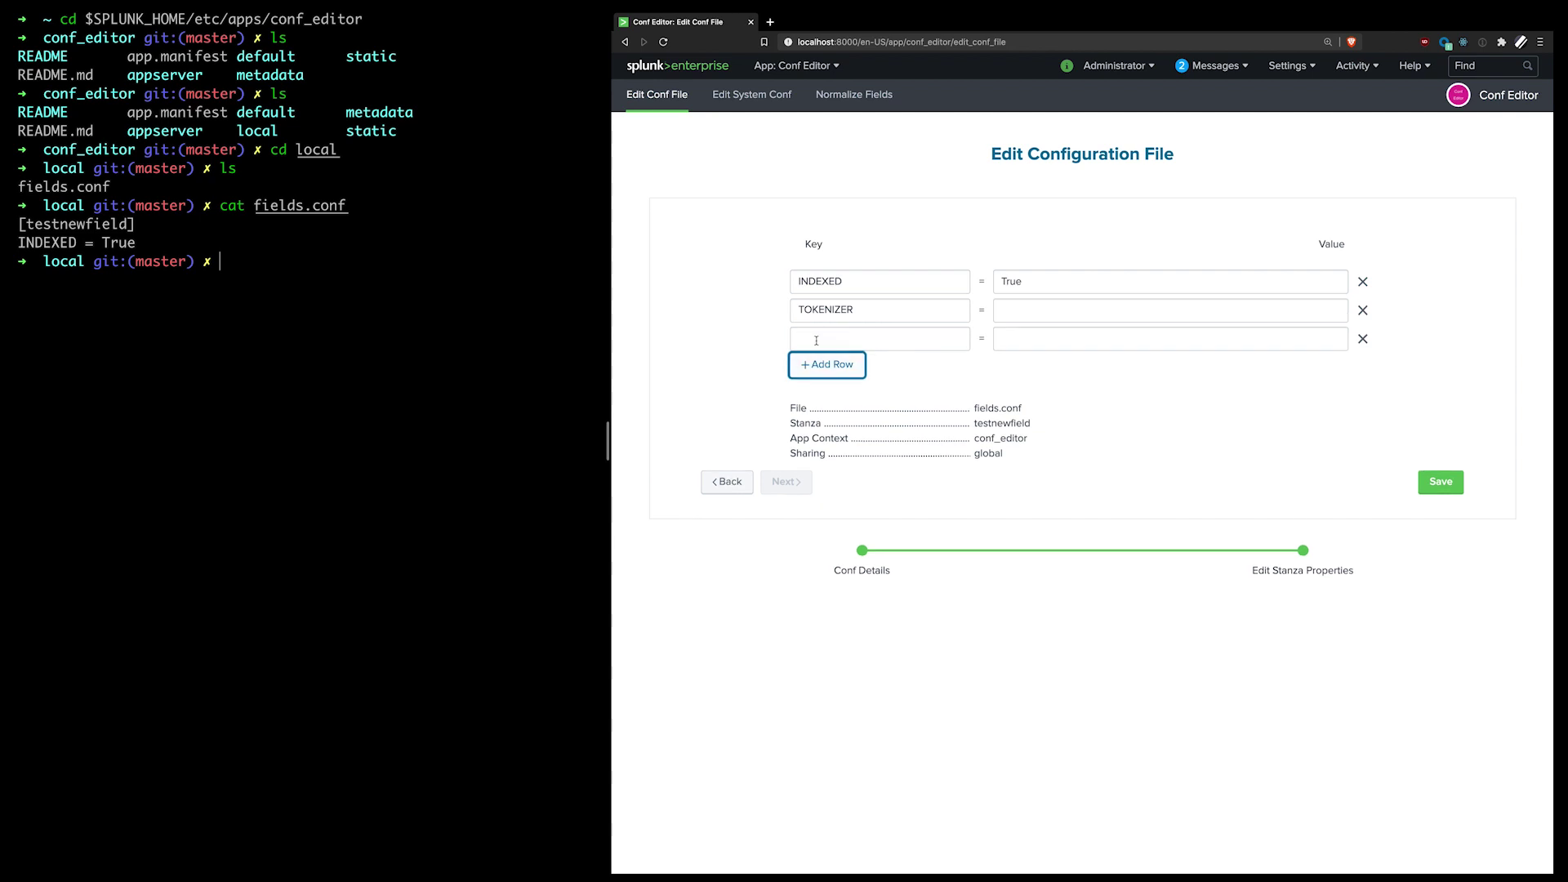
pyautogui.click(838, 341)
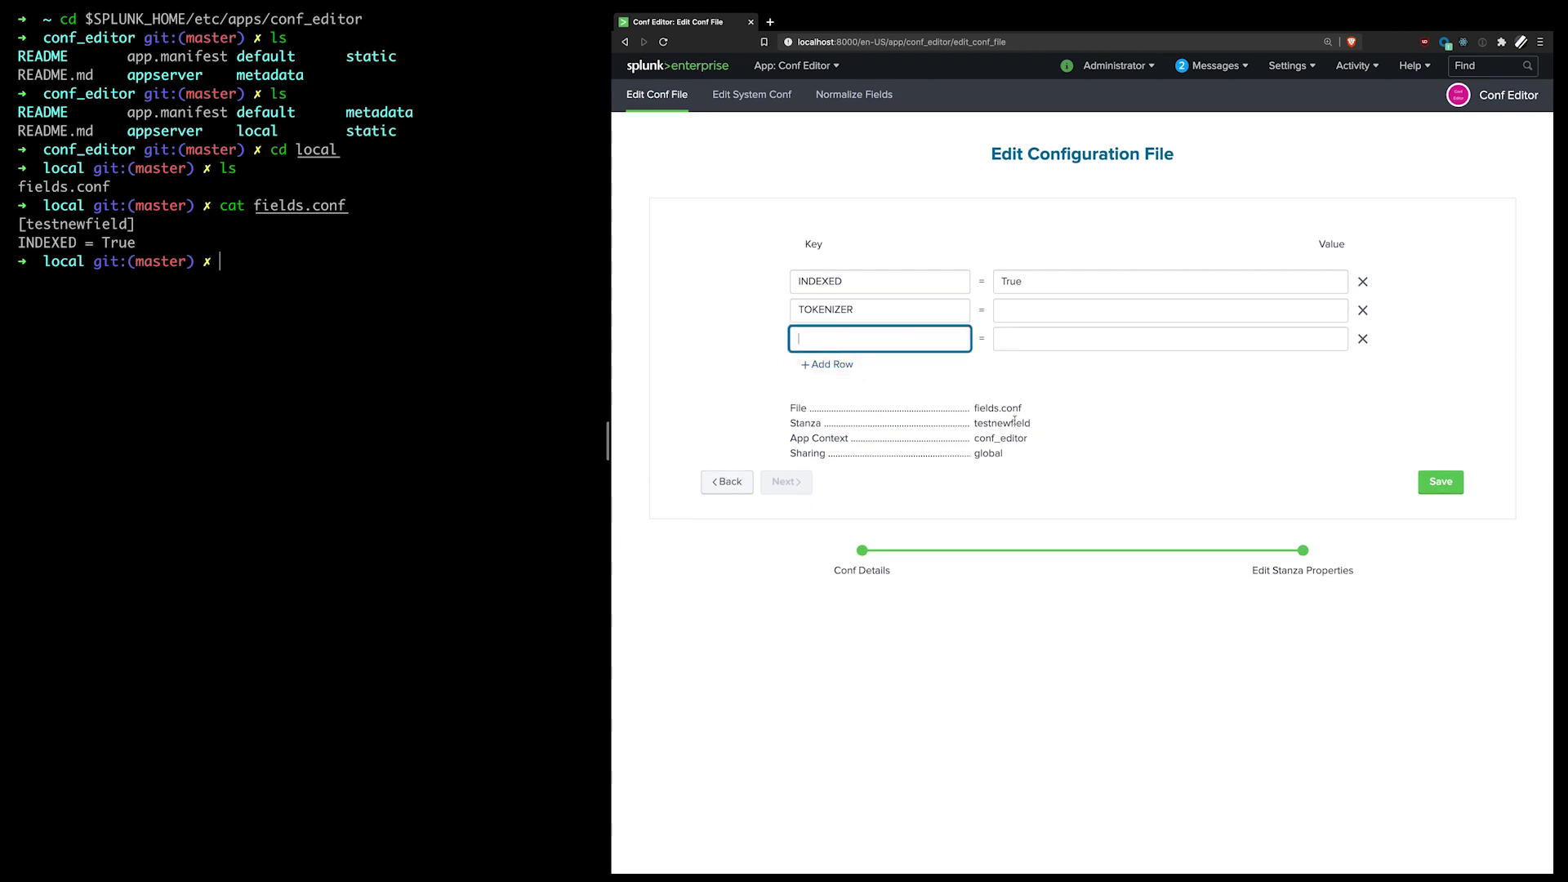
# Step: Return to Conf Details and select the inputs conf file with the azure_metrics stanza
pyautogui.click(726, 481)
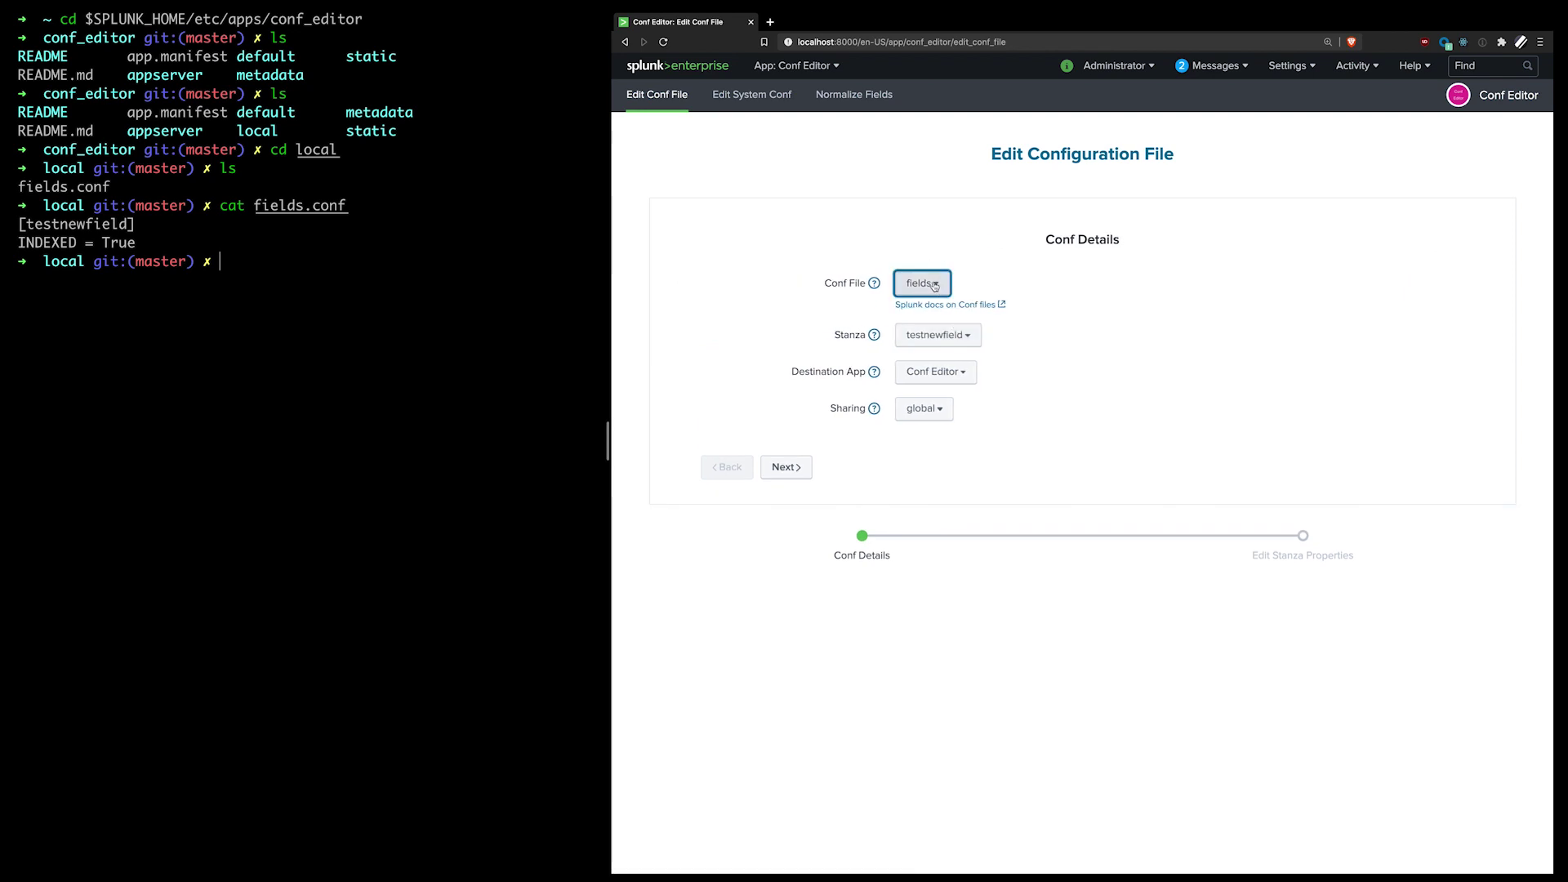
pyautogui.click(934, 284)
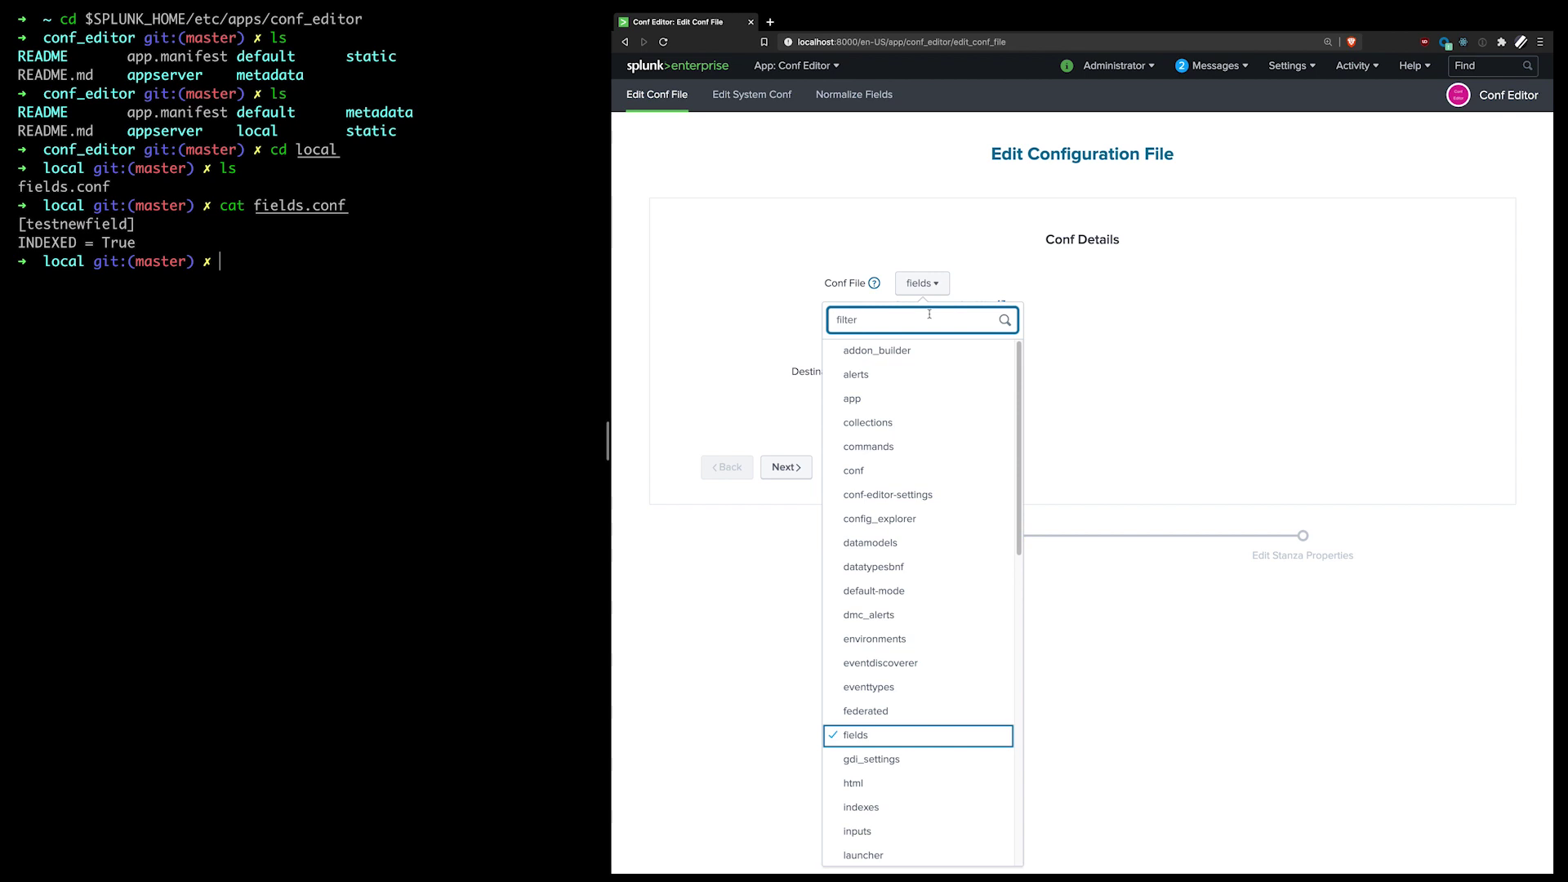
pyautogui.write('i')
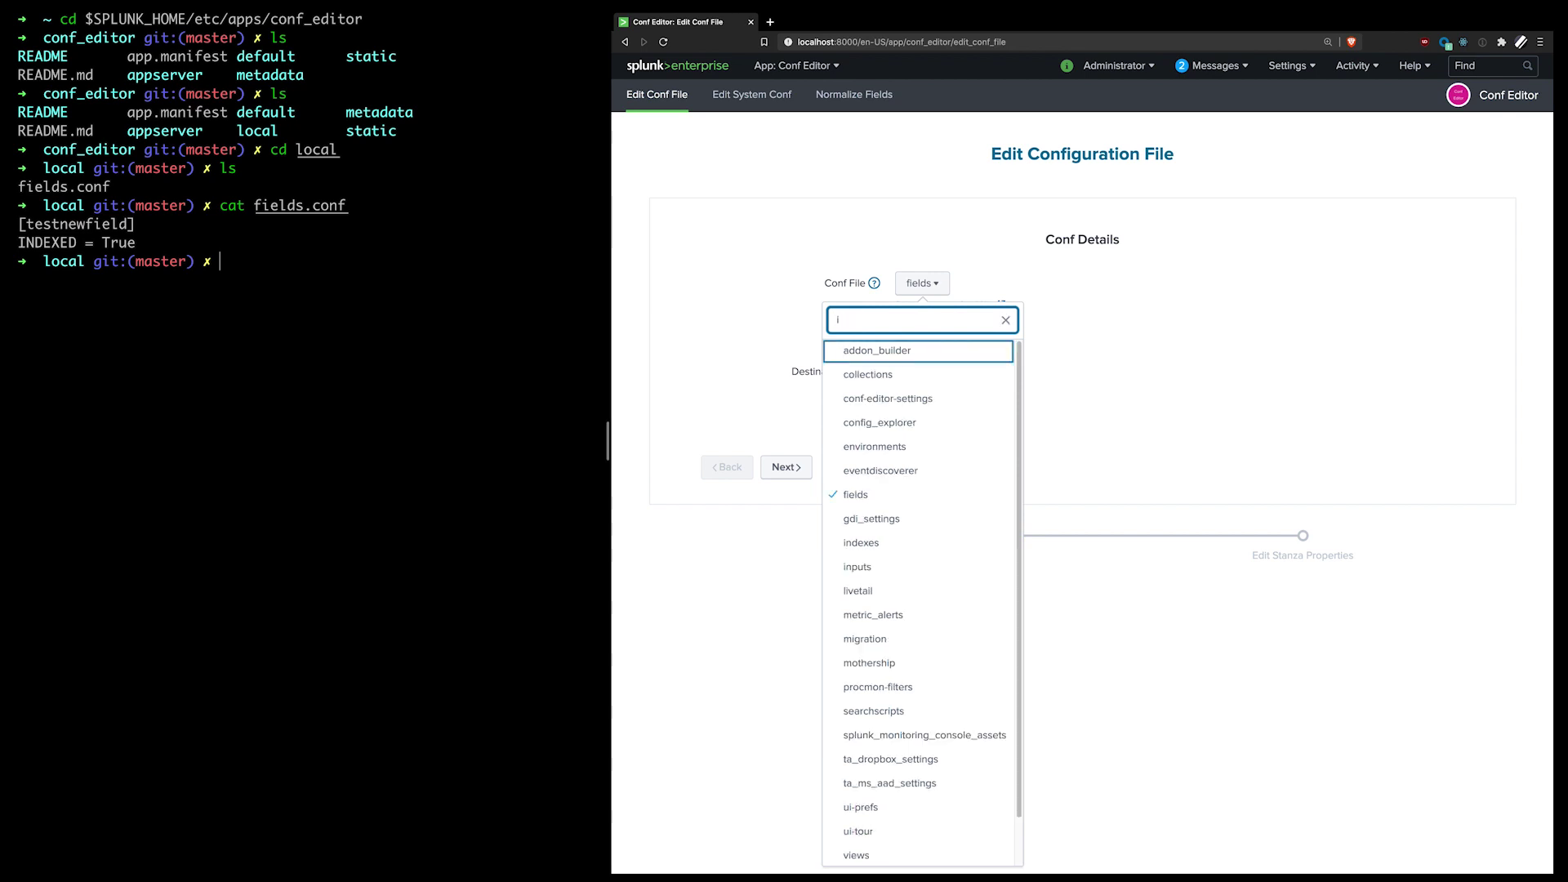
pyautogui.write('nput')
pyautogui.click(892, 351)
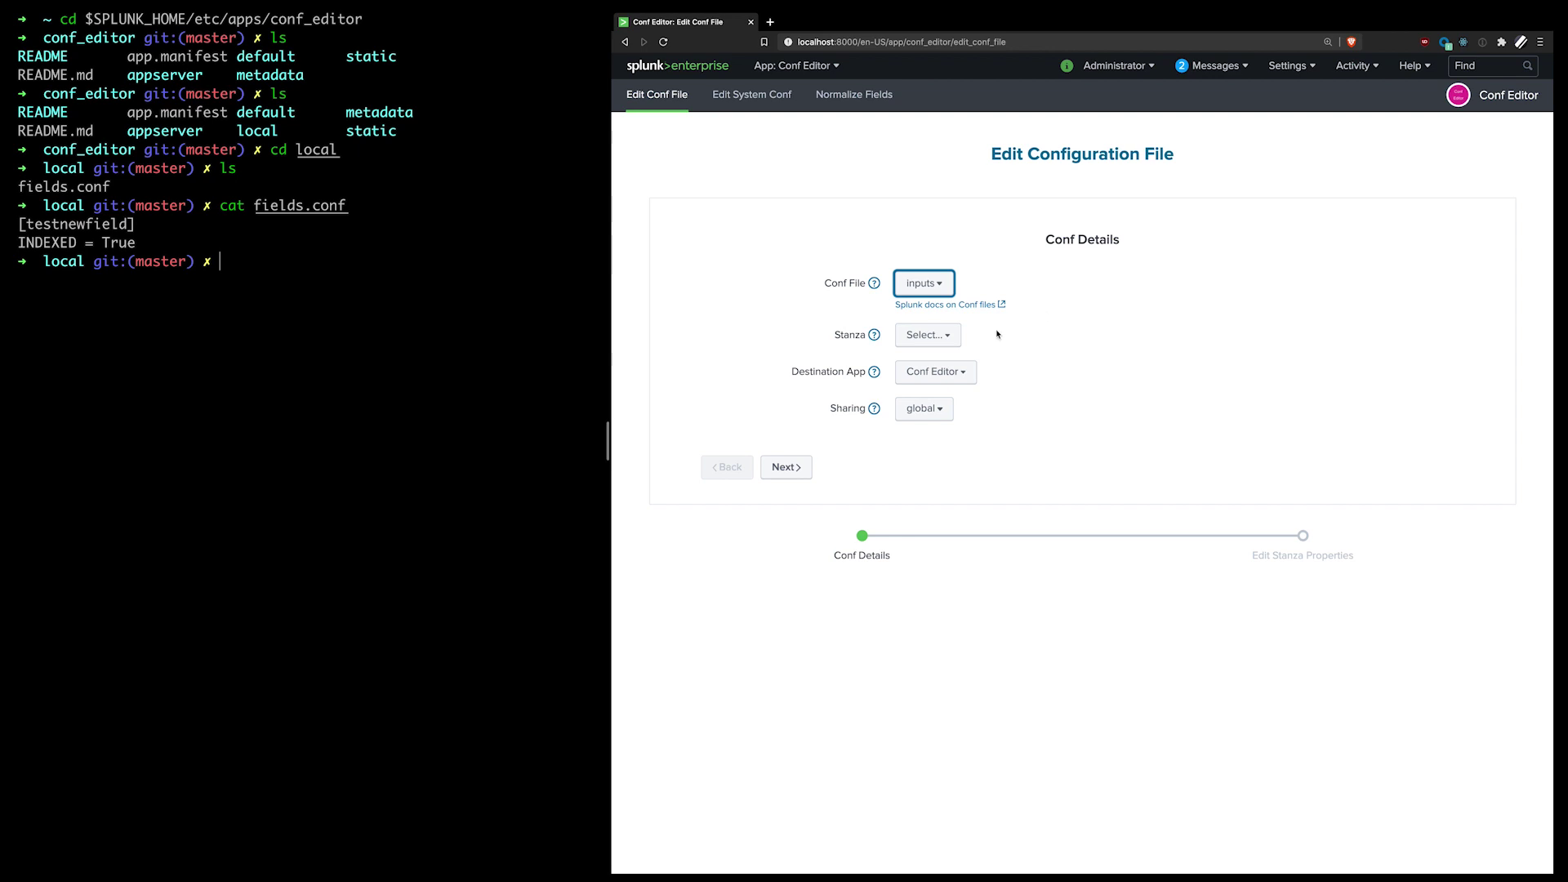
pyautogui.click(919, 334)
pyautogui.write('az')
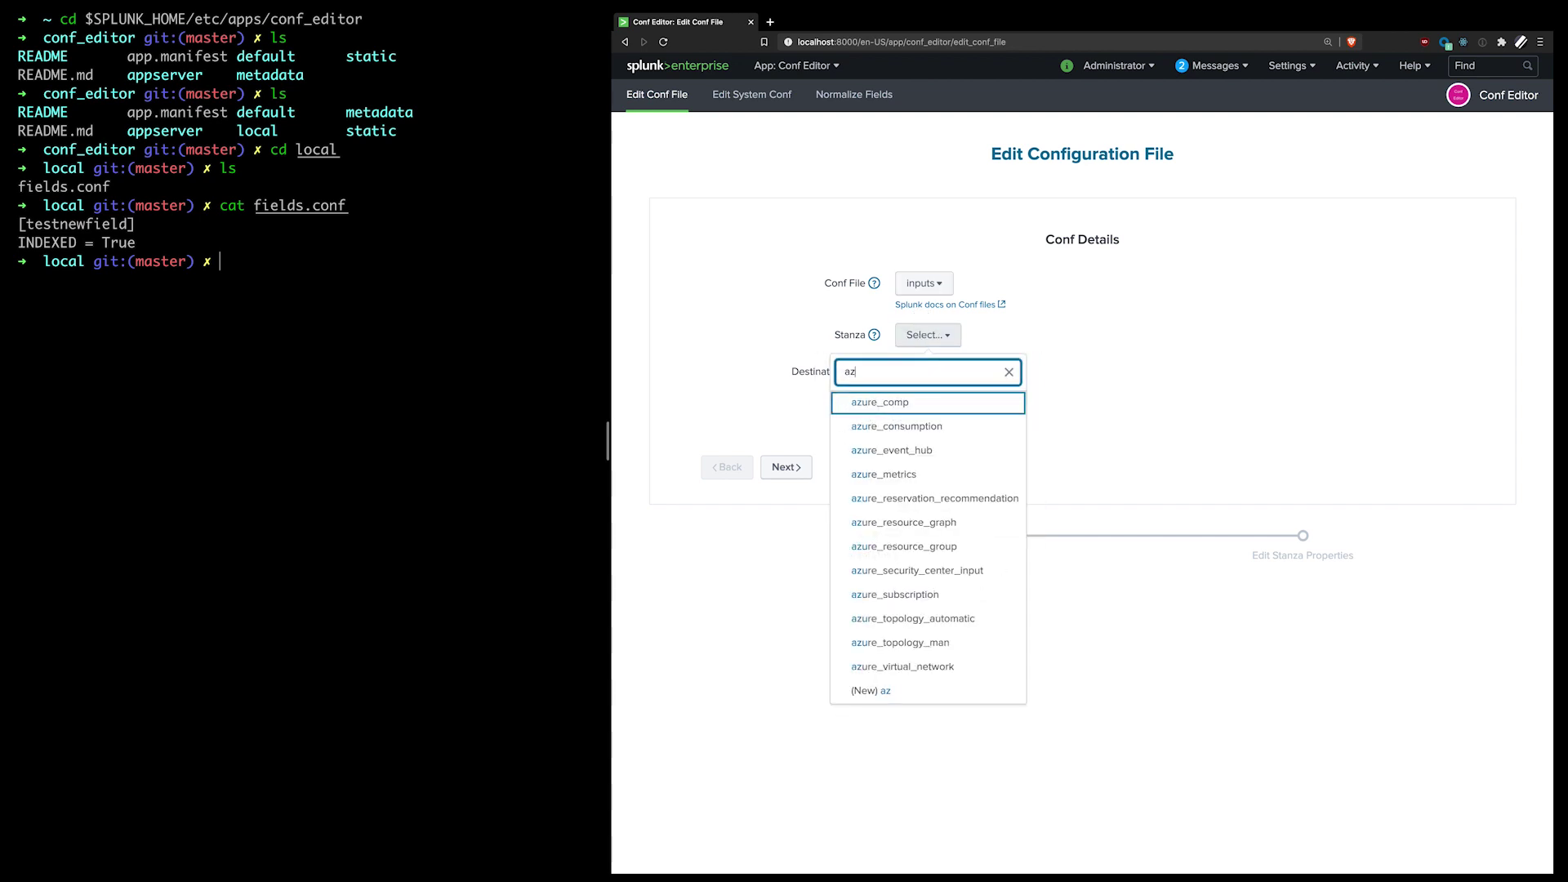
pyautogui.write('ure')
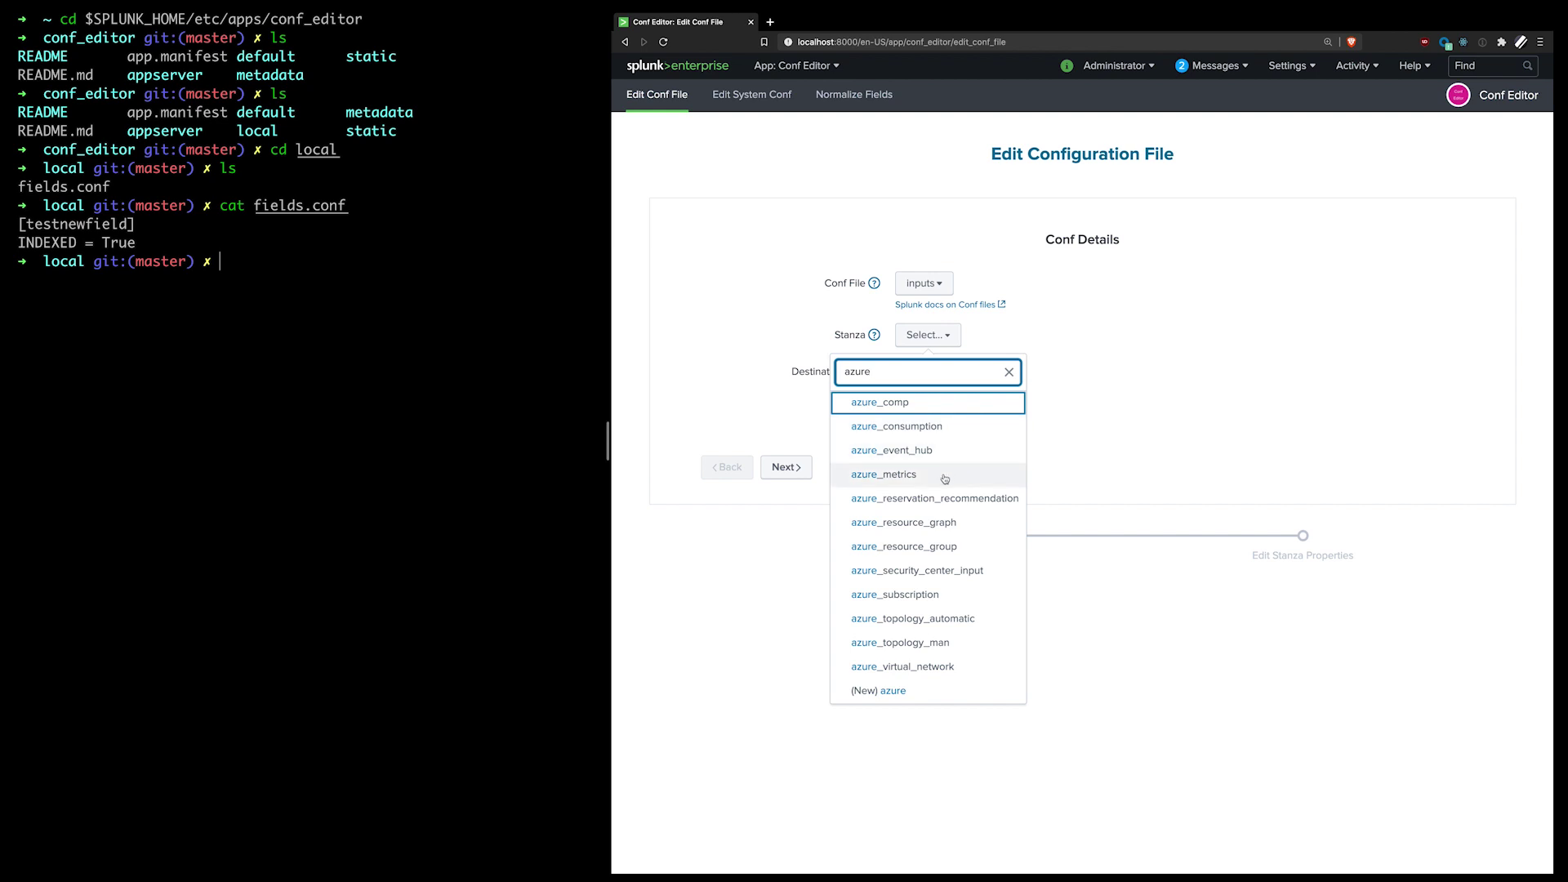
pyautogui.click(945, 476)
# Step: Set destination to Microsoft Azure Add-on for Splunk with app sharing and continue
pyautogui.click(939, 372)
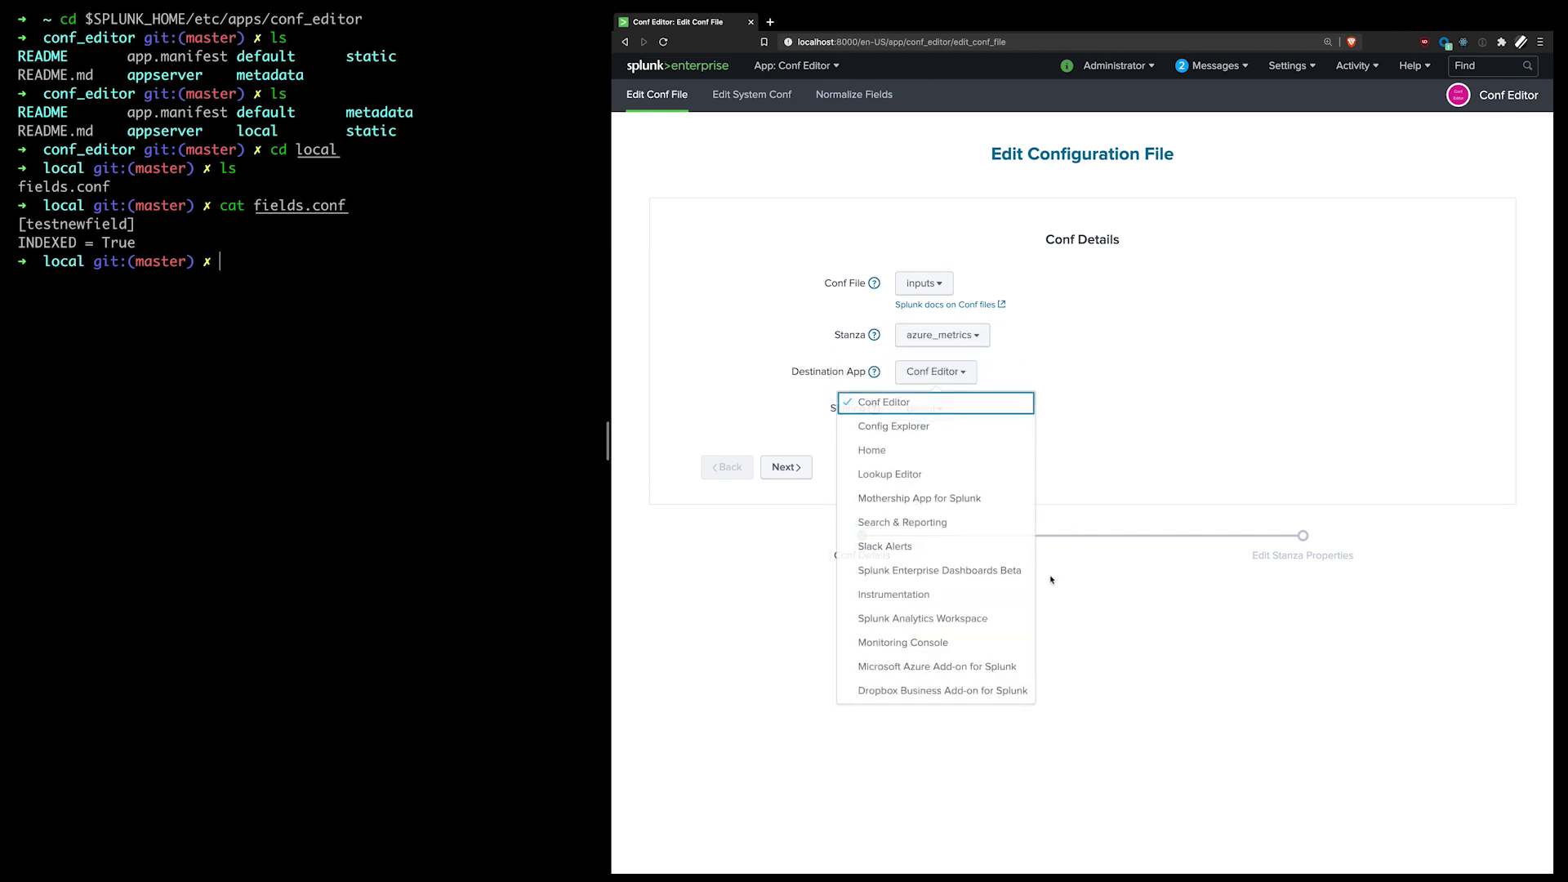
pyautogui.click(1005, 668)
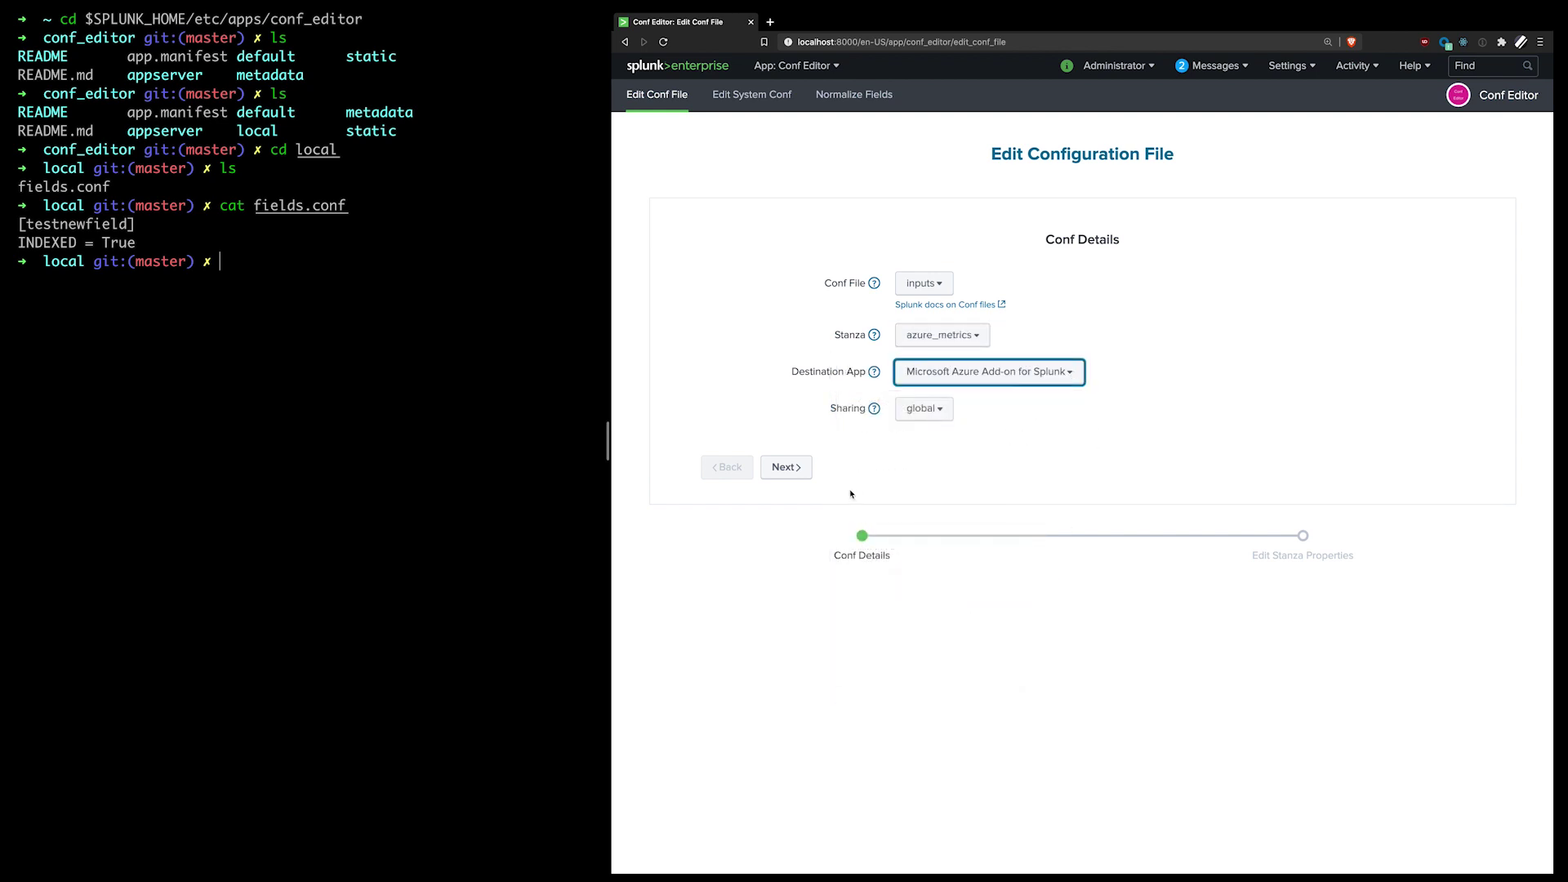
pyautogui.click(925, 408)
pyautogui.click(927, 464)
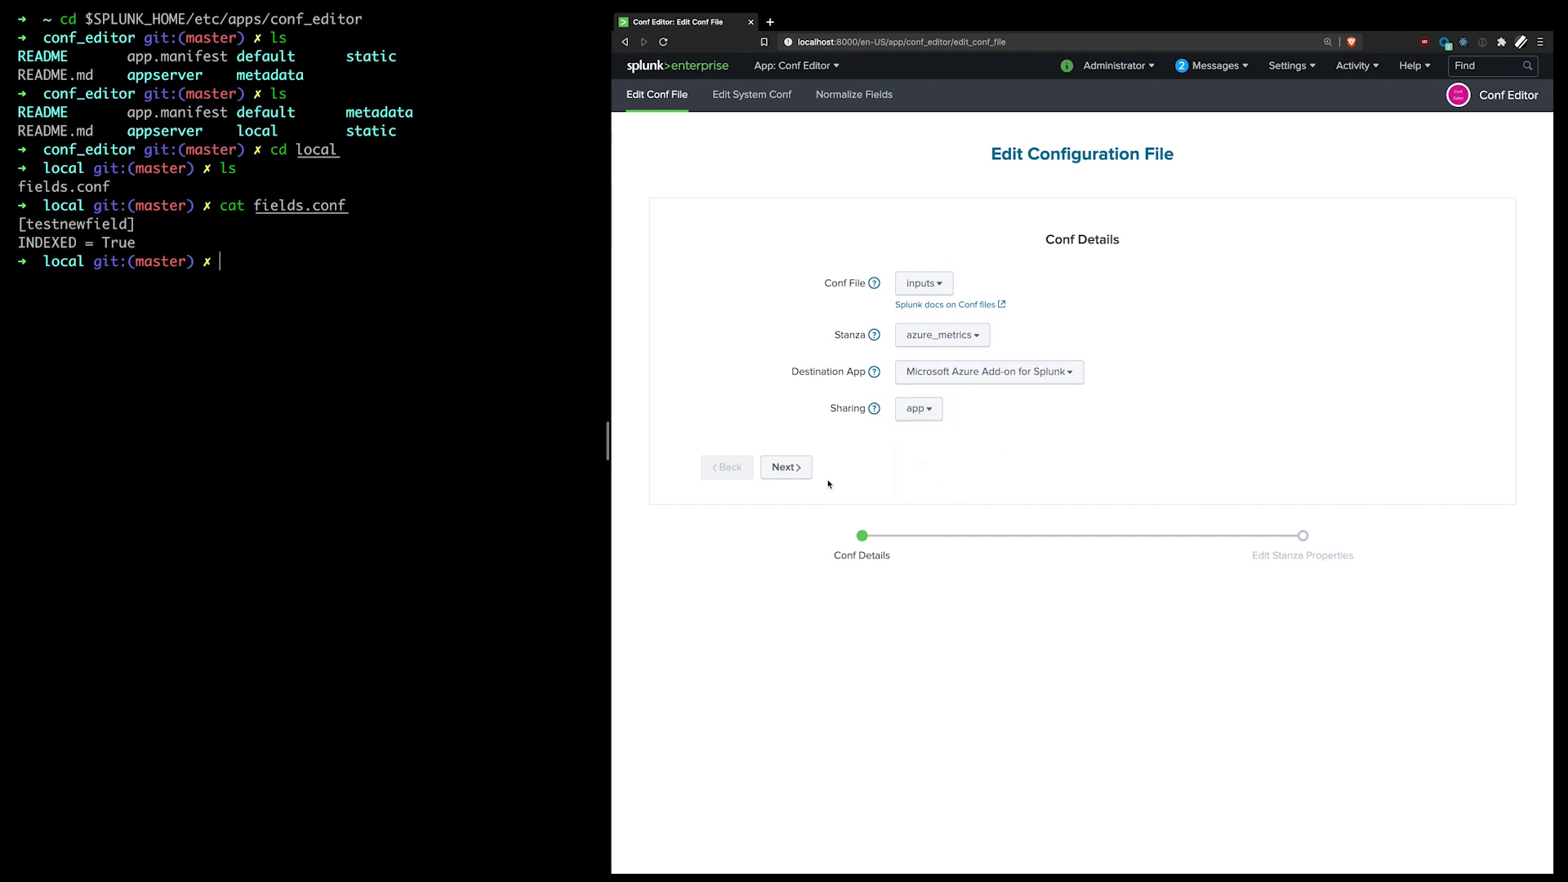
pyautogui.click(796, 474)
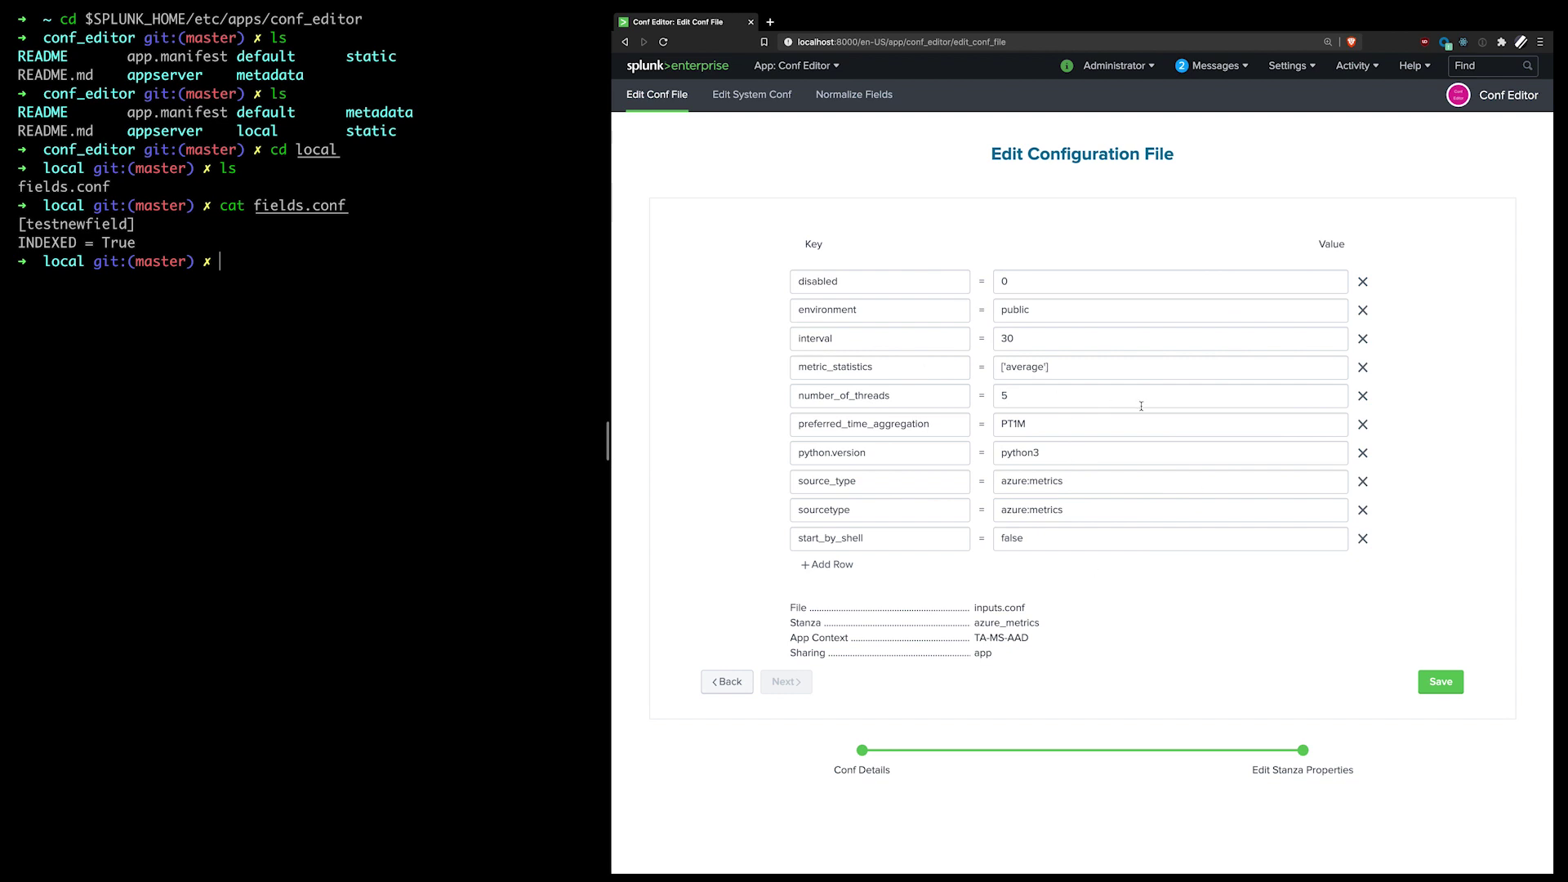
# Step: Inspect the azure_metrics values python3, PT1M and disabled
pyautogui.doubleClick(1081, 450)
pyautogui.doubleClick(1074, 422)
pyautogui.click(1044, 288)
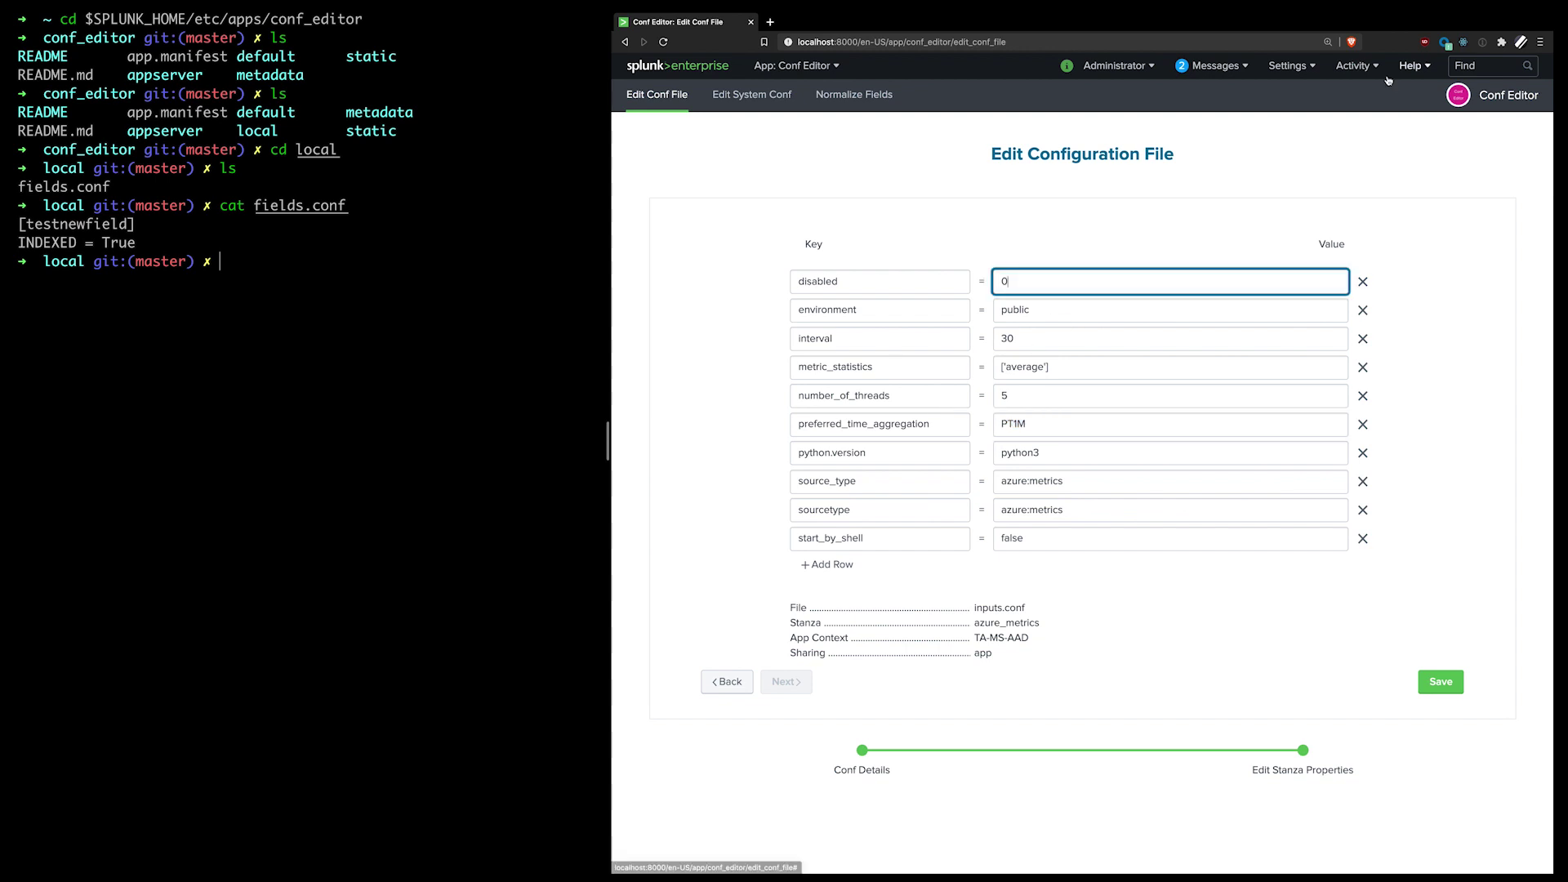
# Step: Return to Conf Details and scroll through the list of conf files
pyautogui.click(723, 681)
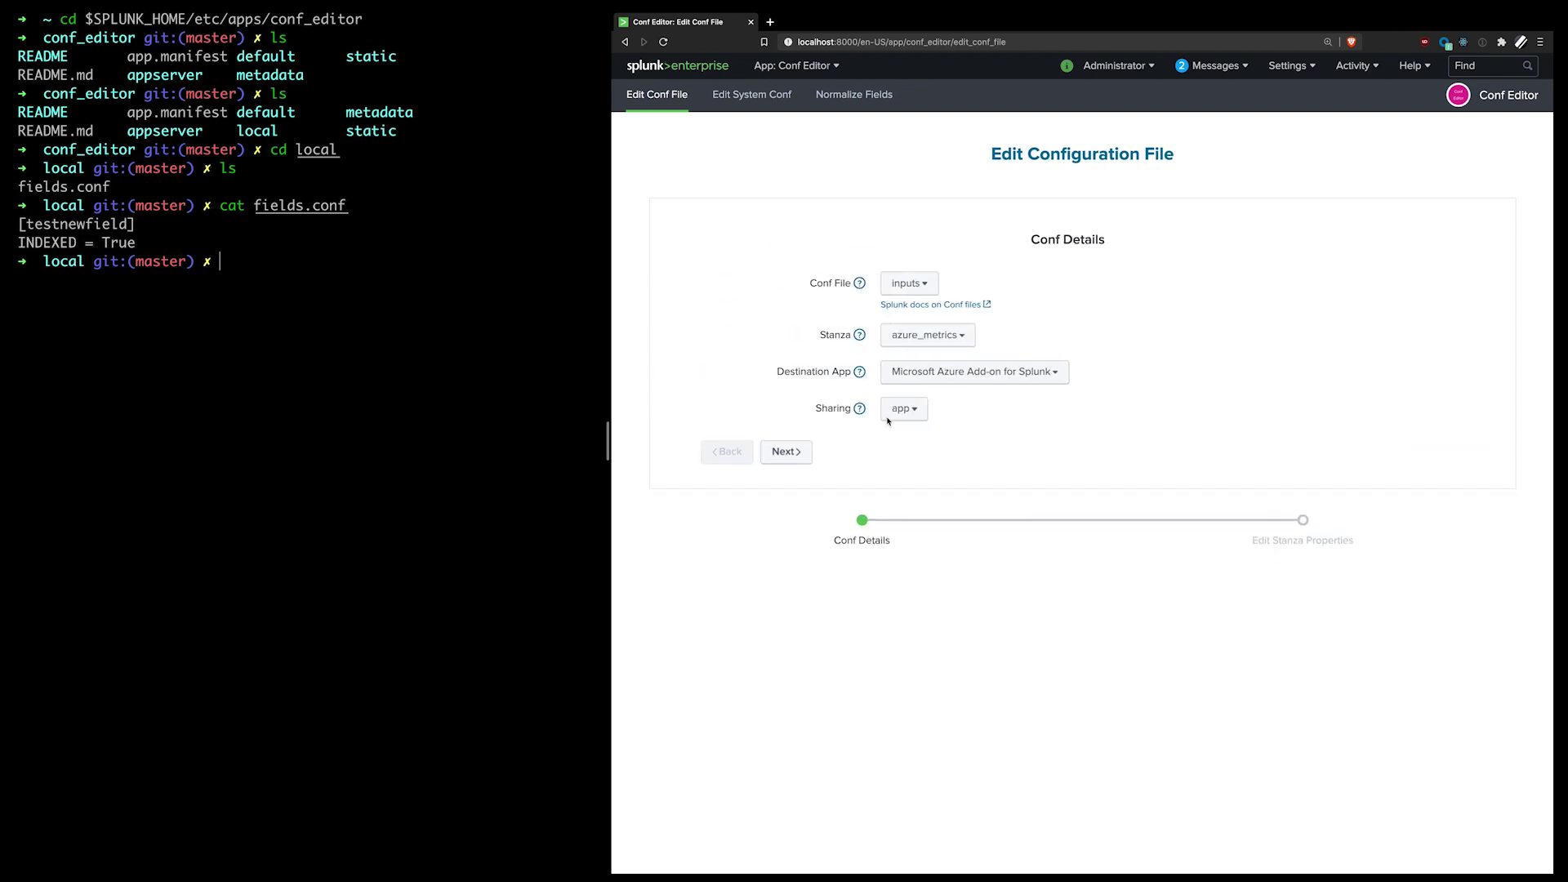
pyautogui.click(931, 284)
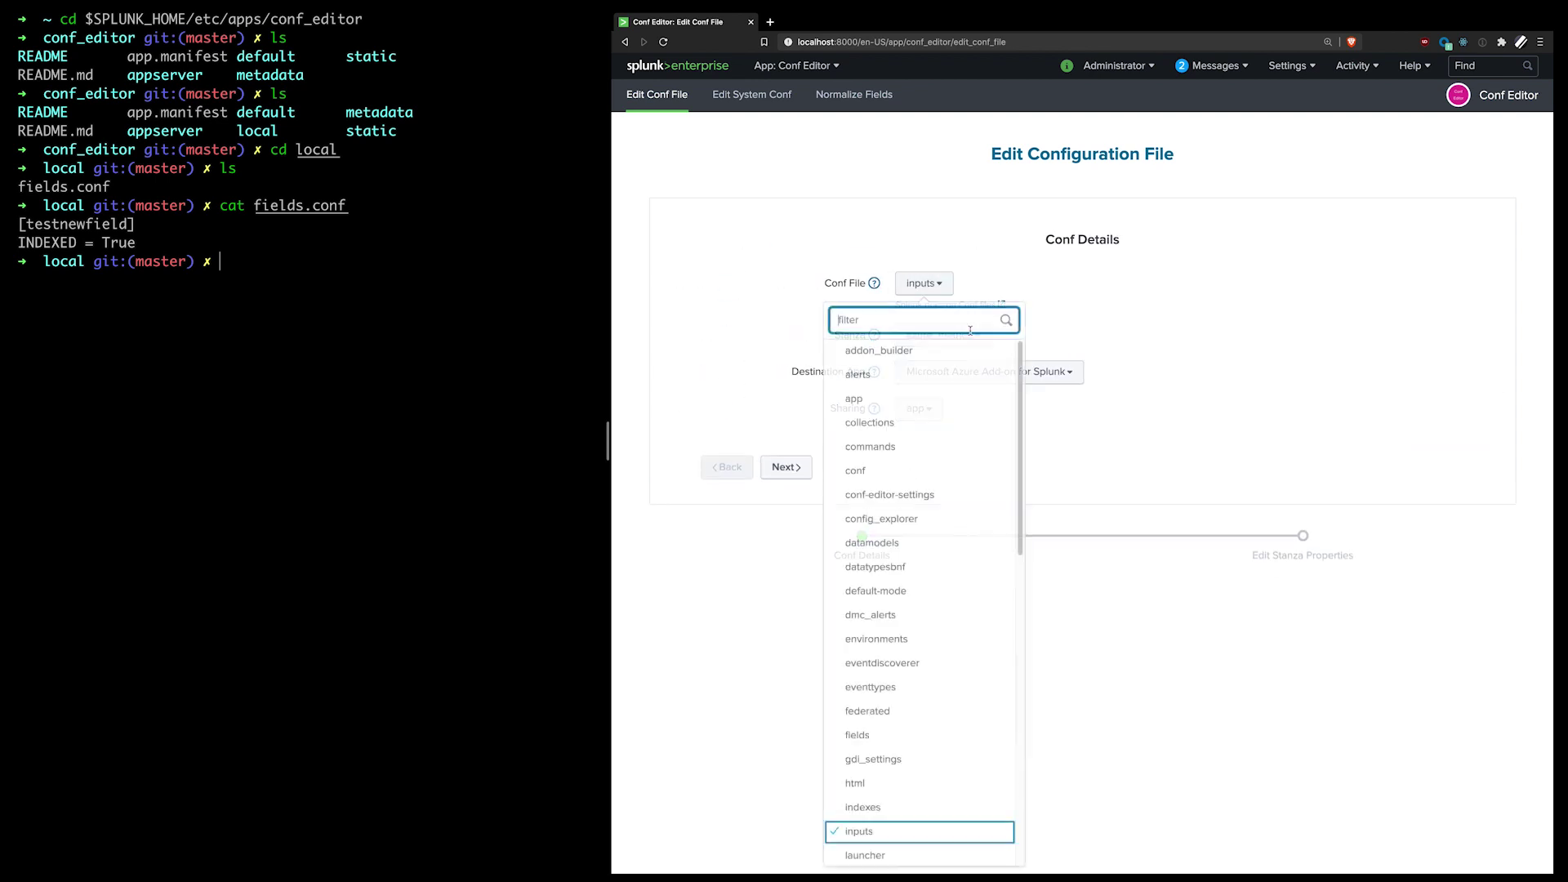
pyautogui.scroll(-10, 939, 473)
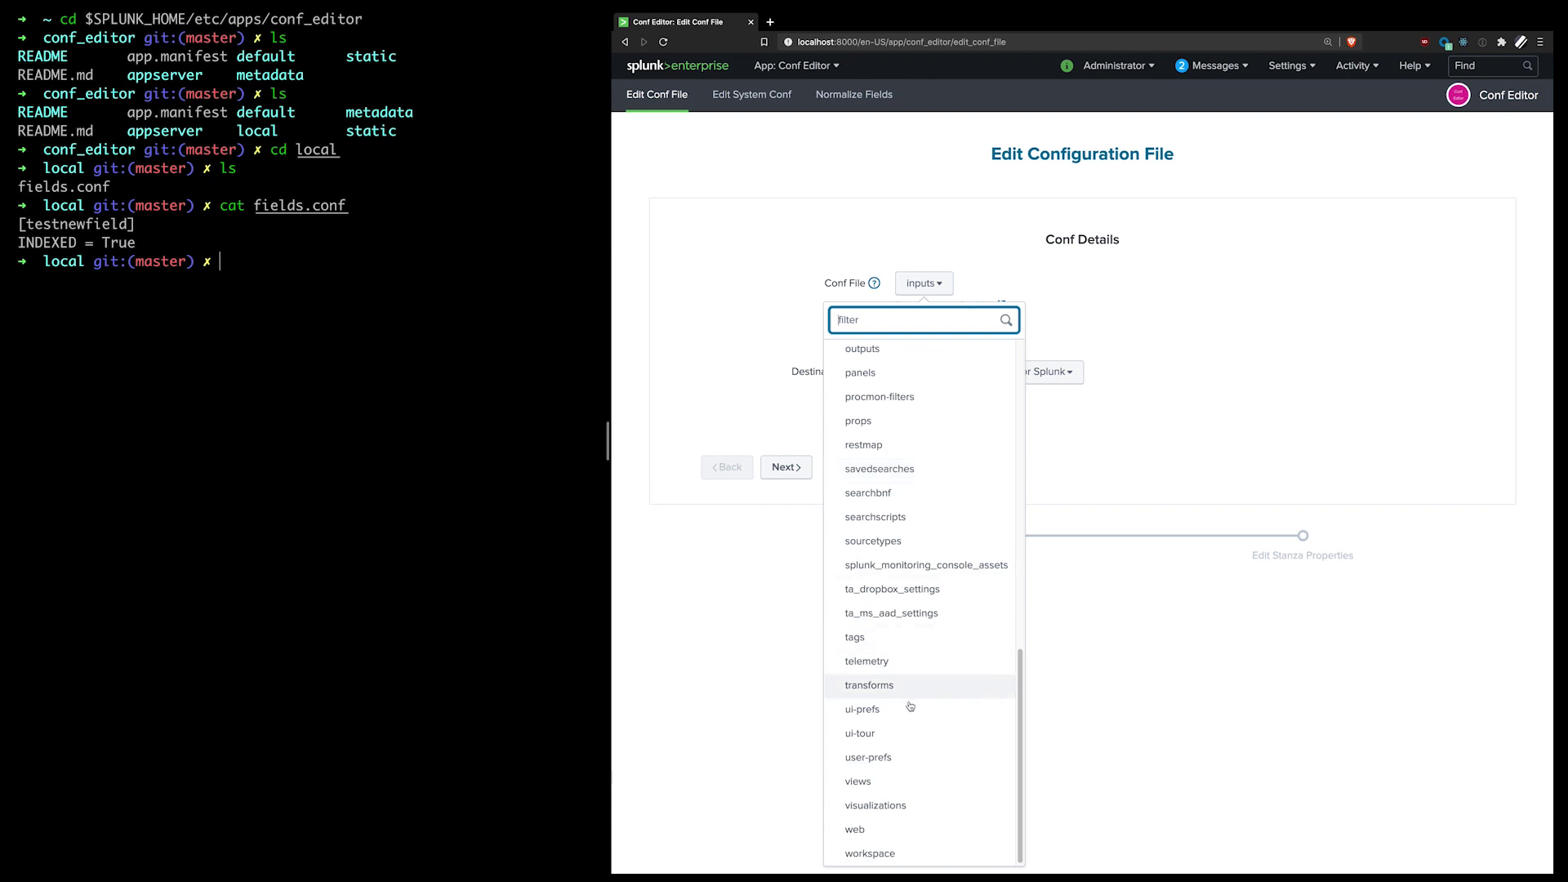
pyautogui.scroll(4, 903, 597)
# Step: Create a new conf file new-conf with a new stanza test, destined for Conf Editor
pyautogui.scroll(5, 903, 571)
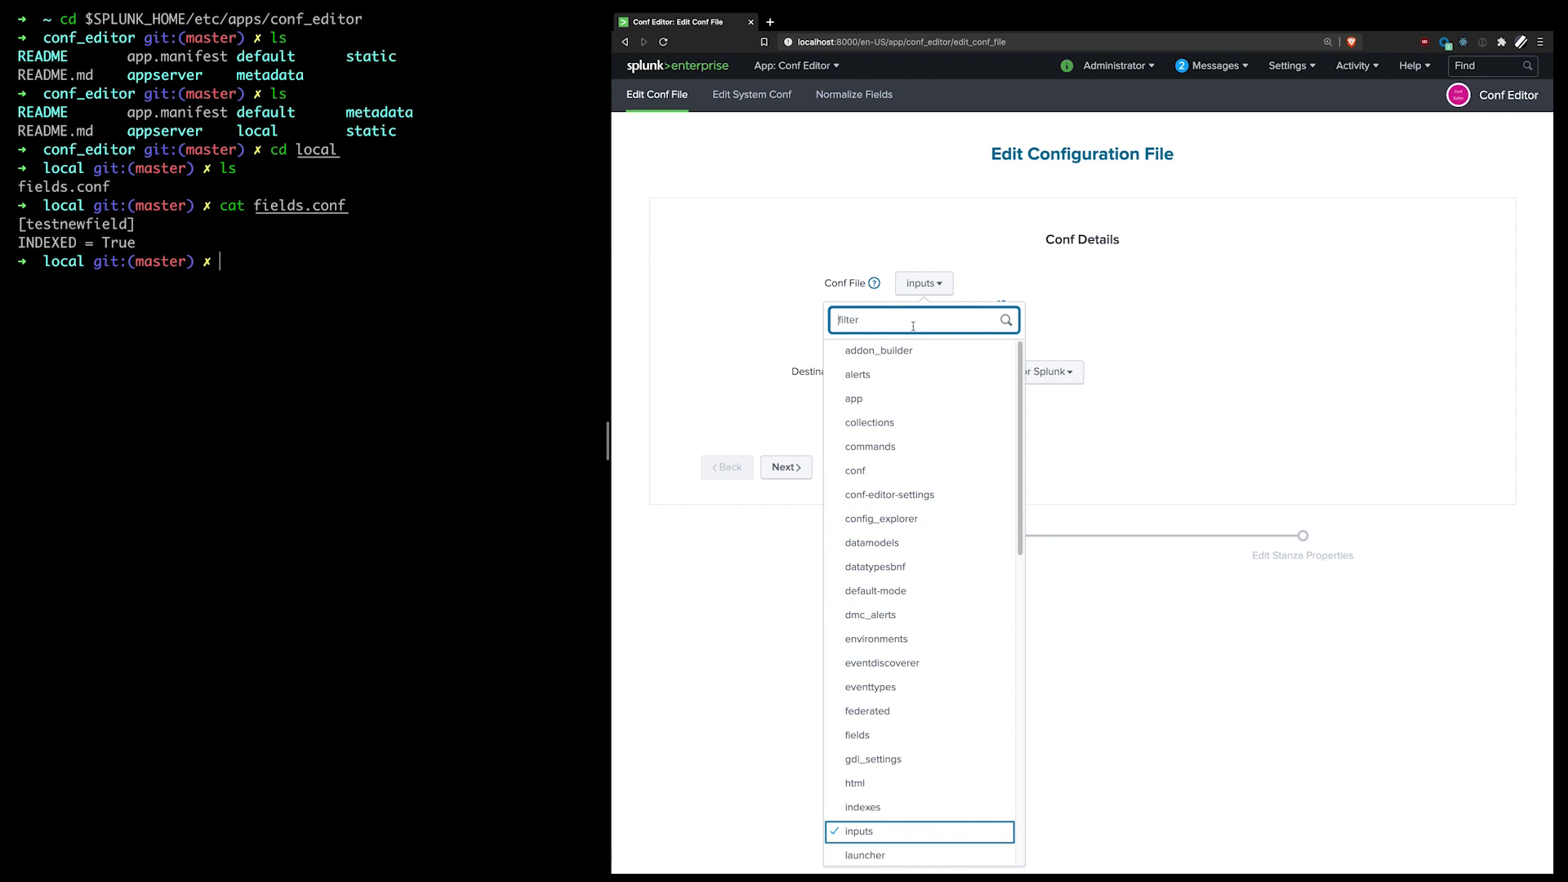
pyautogui.click(913, 326)
pyautogui.write('new')
pyautogui.write('-conf')
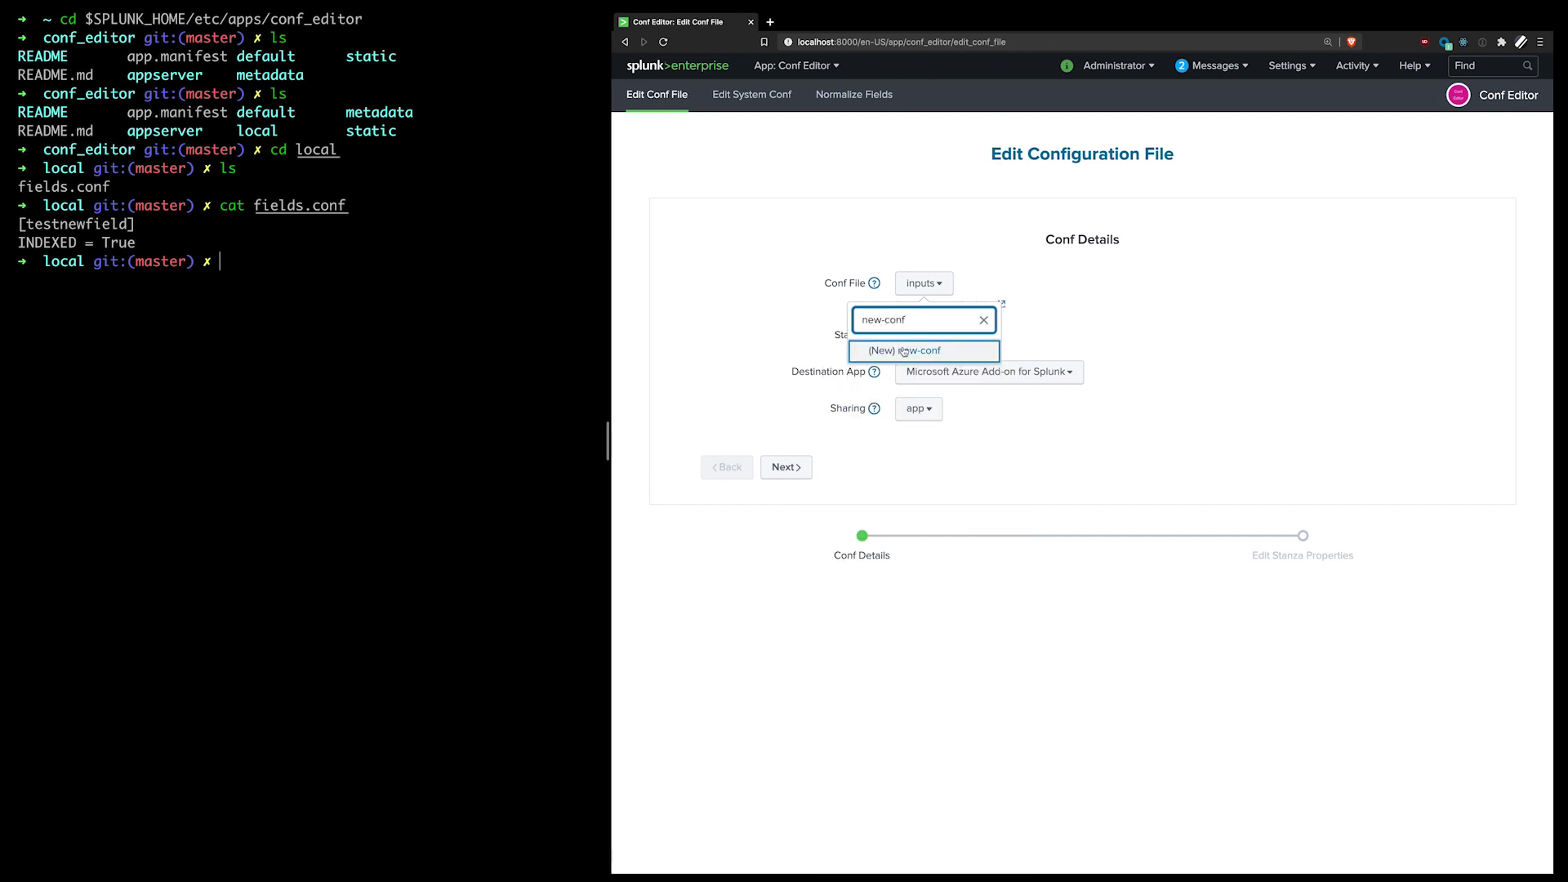
pyautogui.click(907, 347)
pyautogui.click(946, 336)
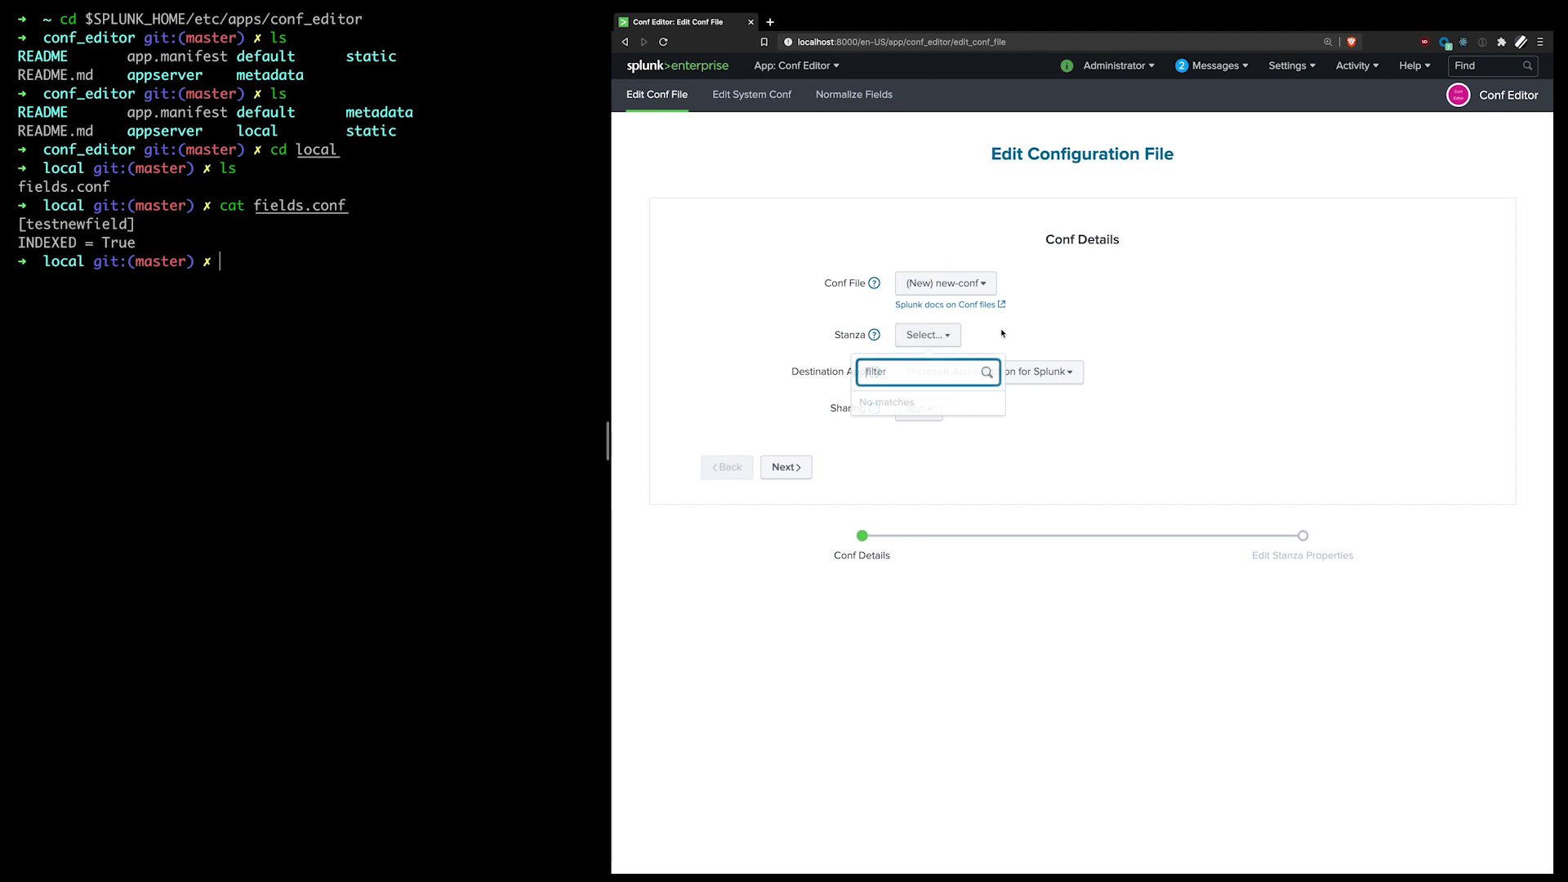
pyautogui.write('test')
pyautogui.click(923, 401)
pyautogui.click(987, 372)
pyautogui.click(1015, 403)
pyautogui.click(1019, 455)
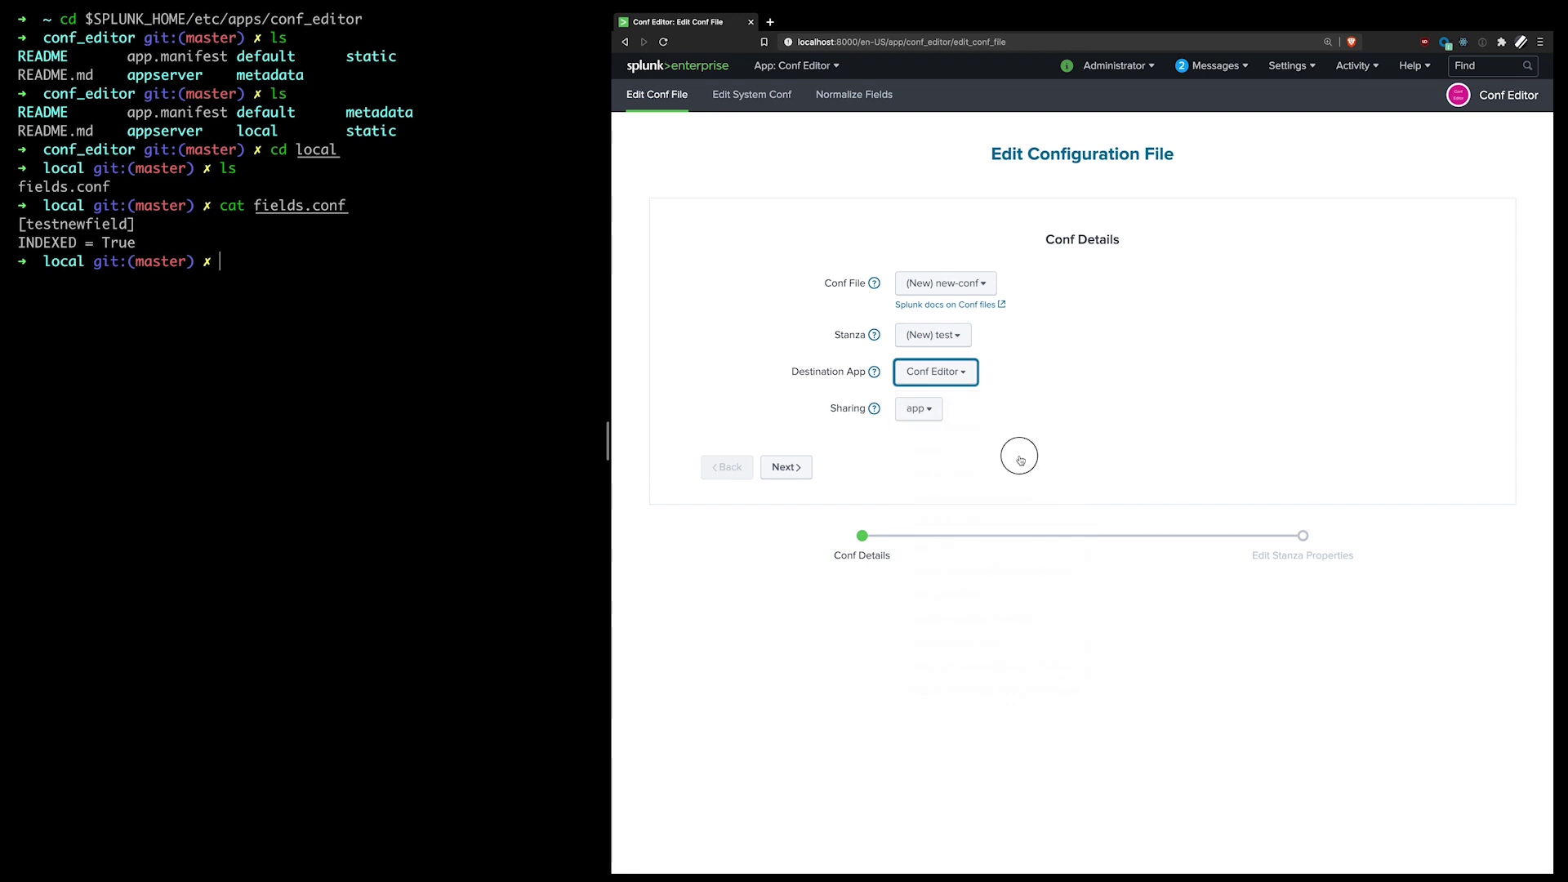
pyautogui.click(786, 466)
# Step: Add the property test = value and save new-conf
pyautogui.click(836, 281)
pyautogui.write('test')
pyautogui.click(1109, 291)
pyautogui.write('value')
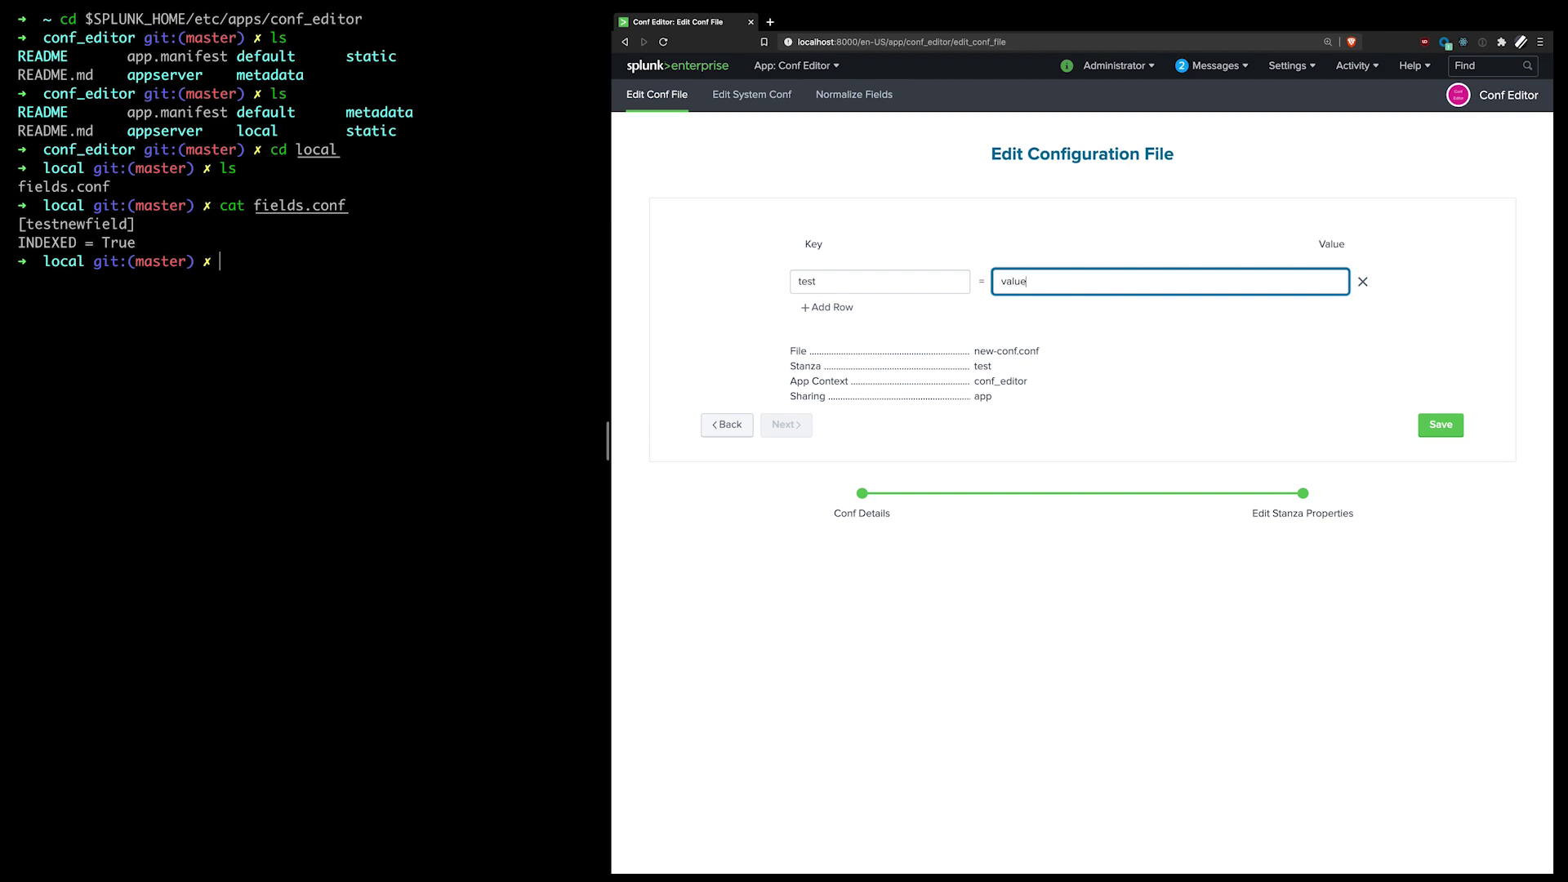
pyautogui.click(1429, 425)
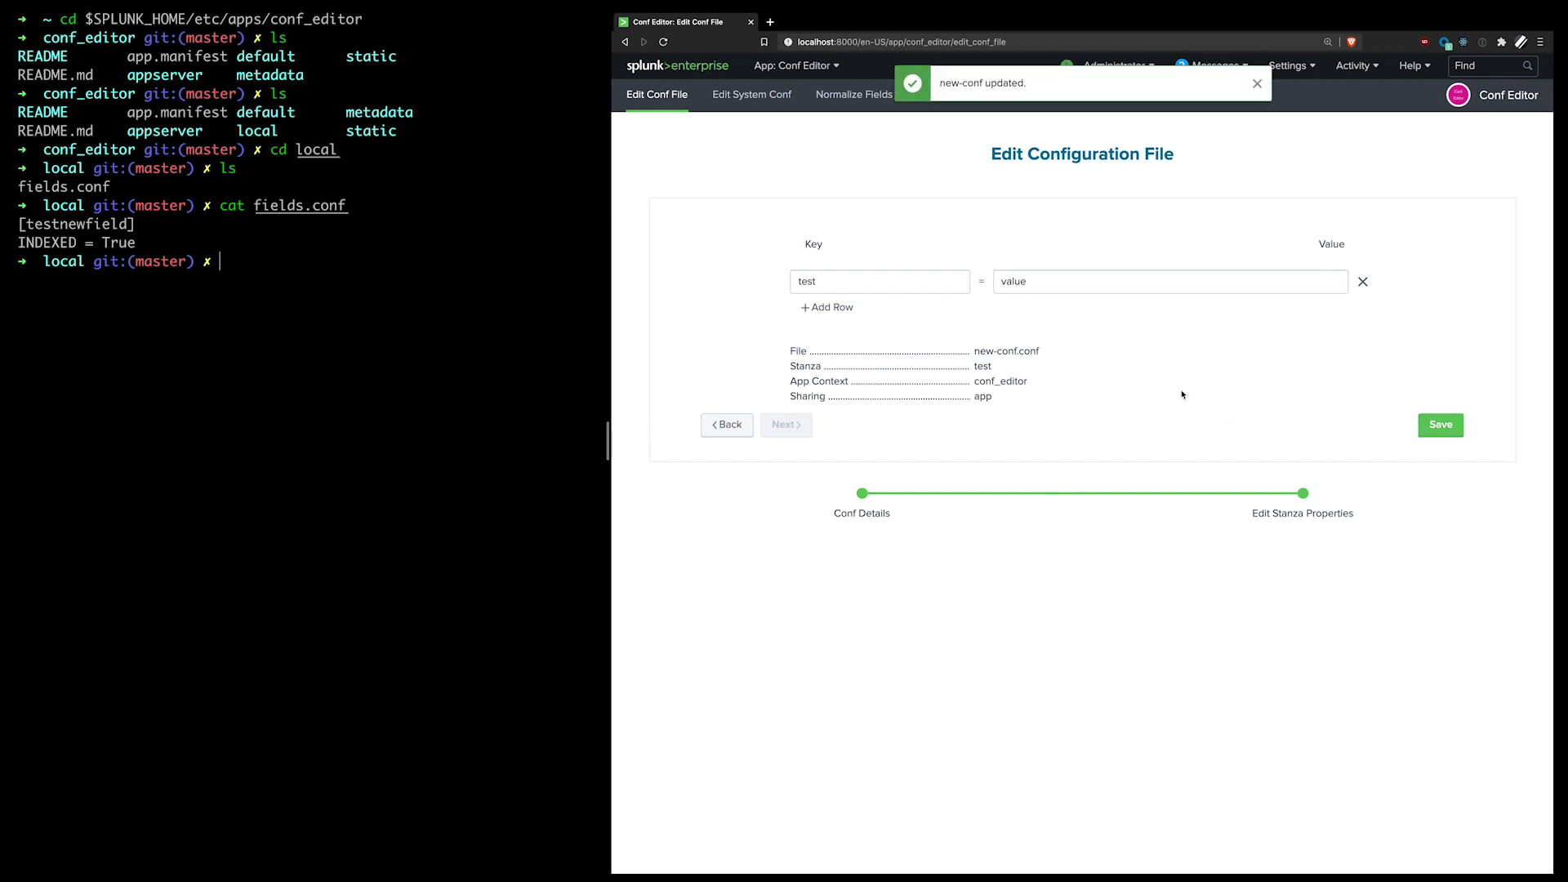
# Step: List conf_editor/local in the terminal and pick out new-conf.conf
pyautogui.click(319, 333)
pyautogui.write('ls')
pyautogui.press('Return')
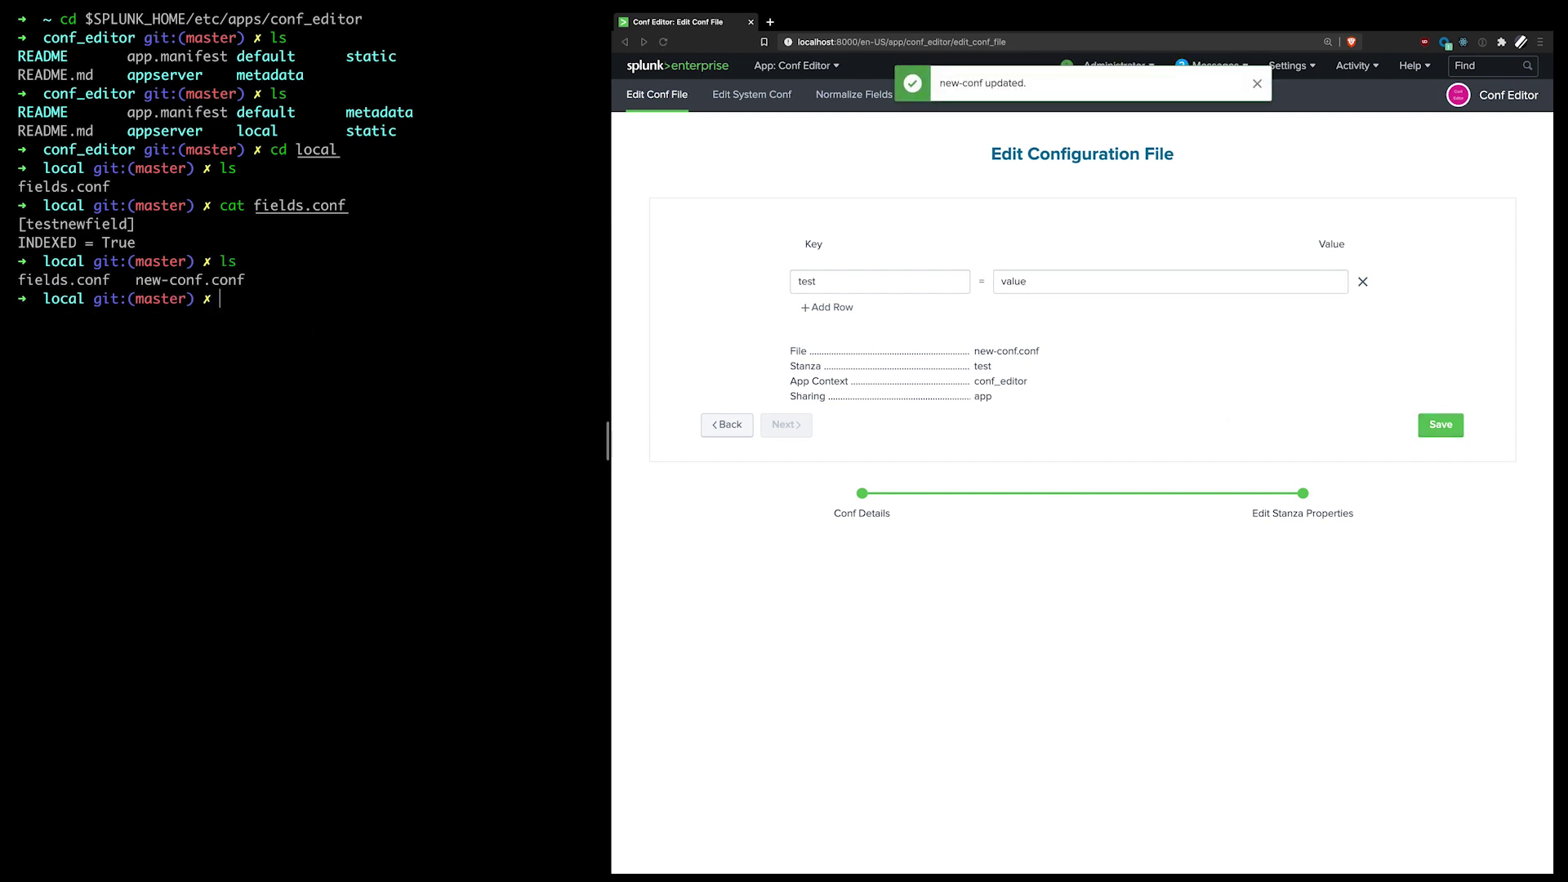
pyautogui.moveTo(245, 280); pyautogui.dragTo(114, 280)
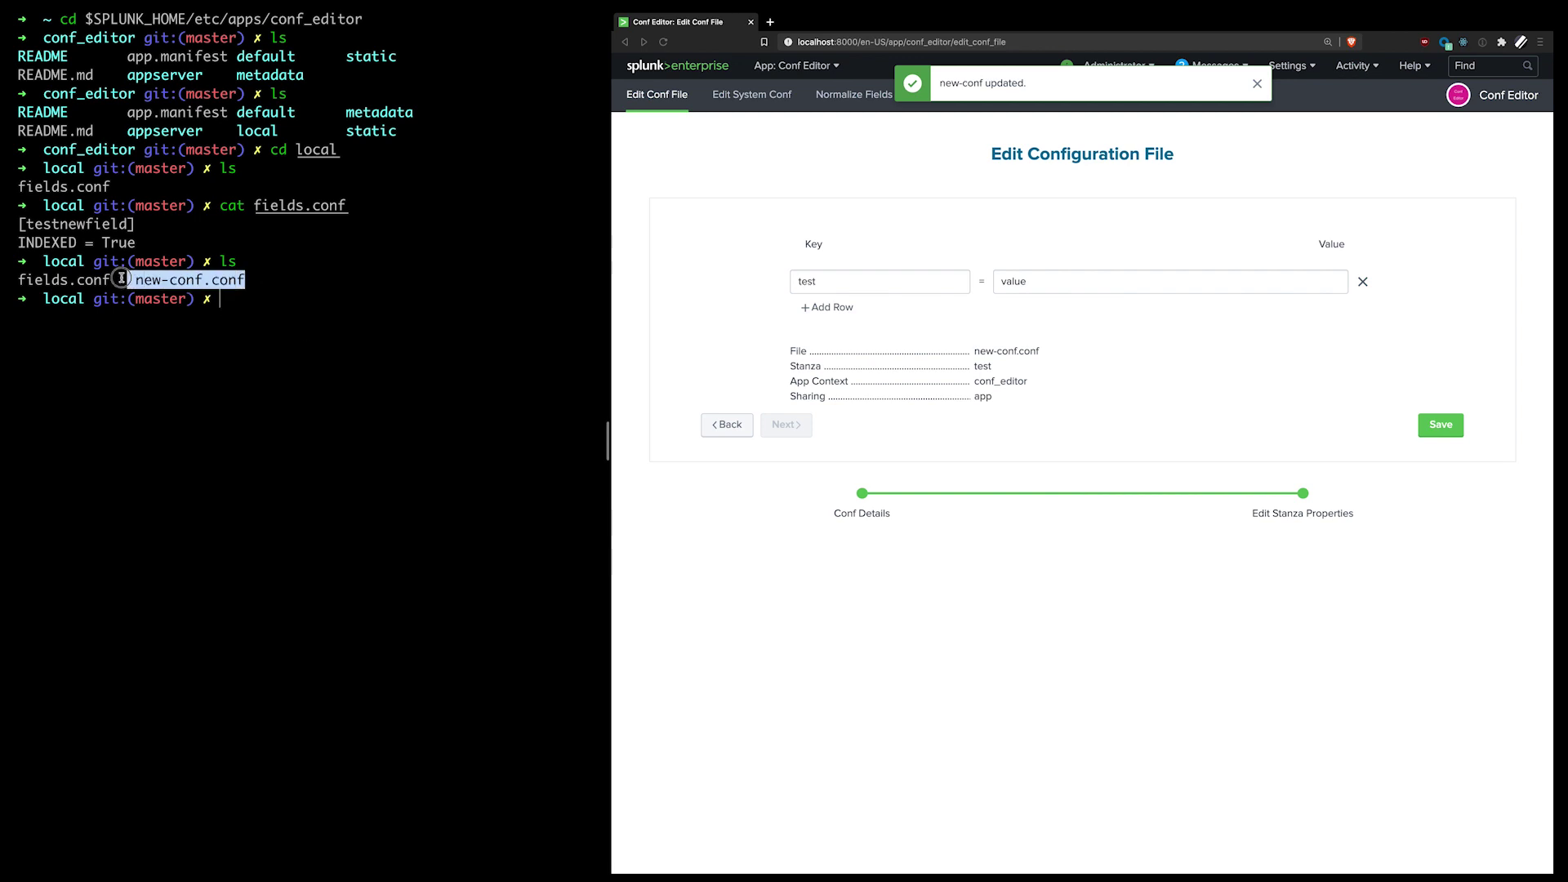
# Step: Run cat new-conf.conf and highlight the [test] stanza with test = value
pyautogui.click(233, 330)
pyautogui.write('cat new-conf.conf')
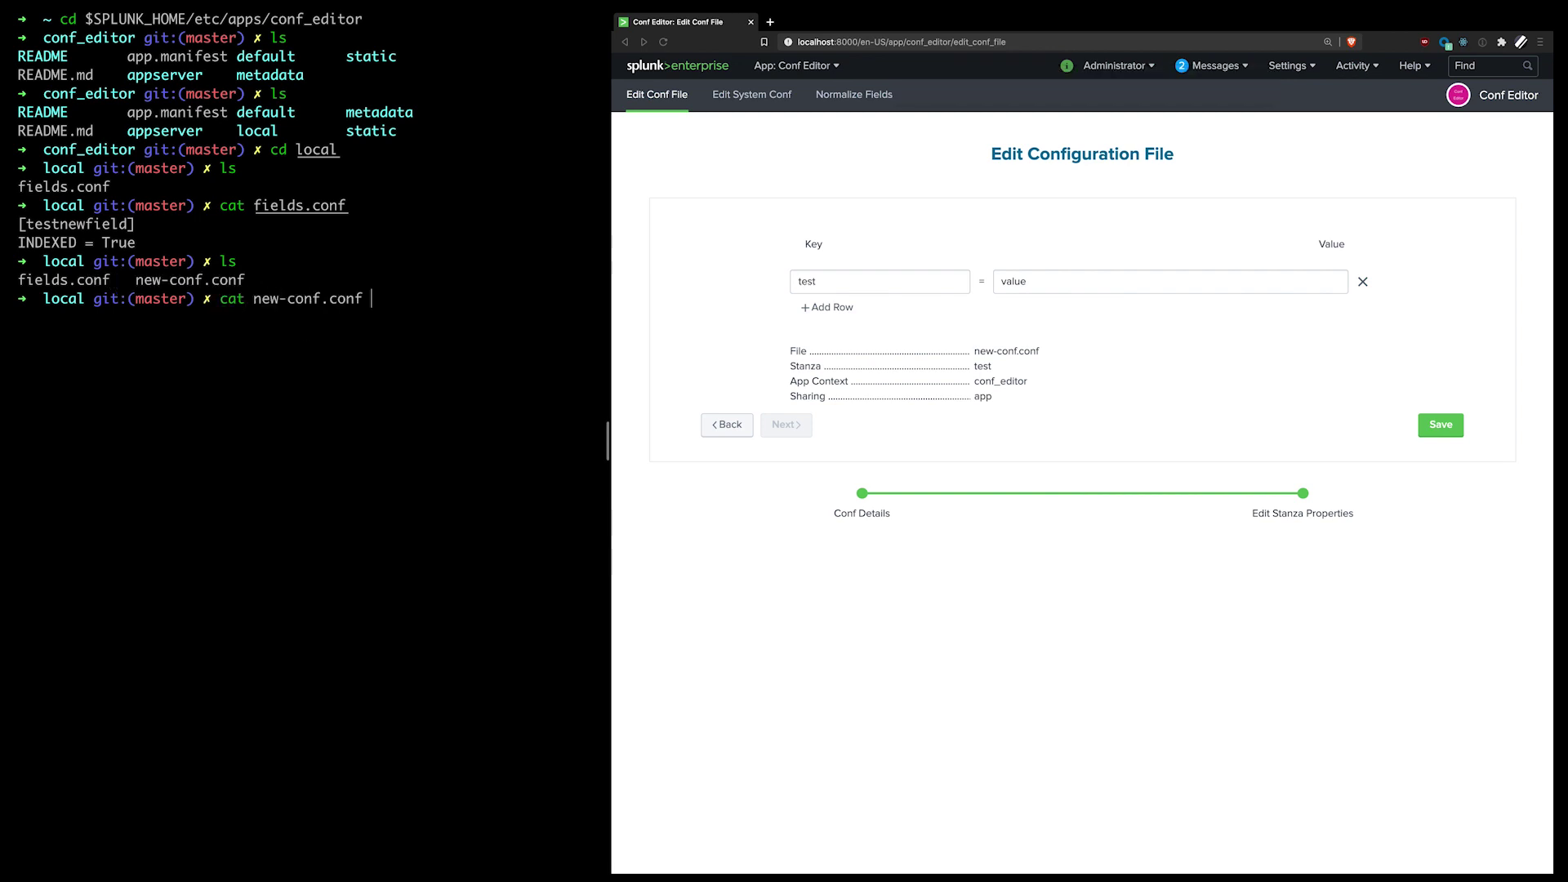
pyautogui.press('Return')
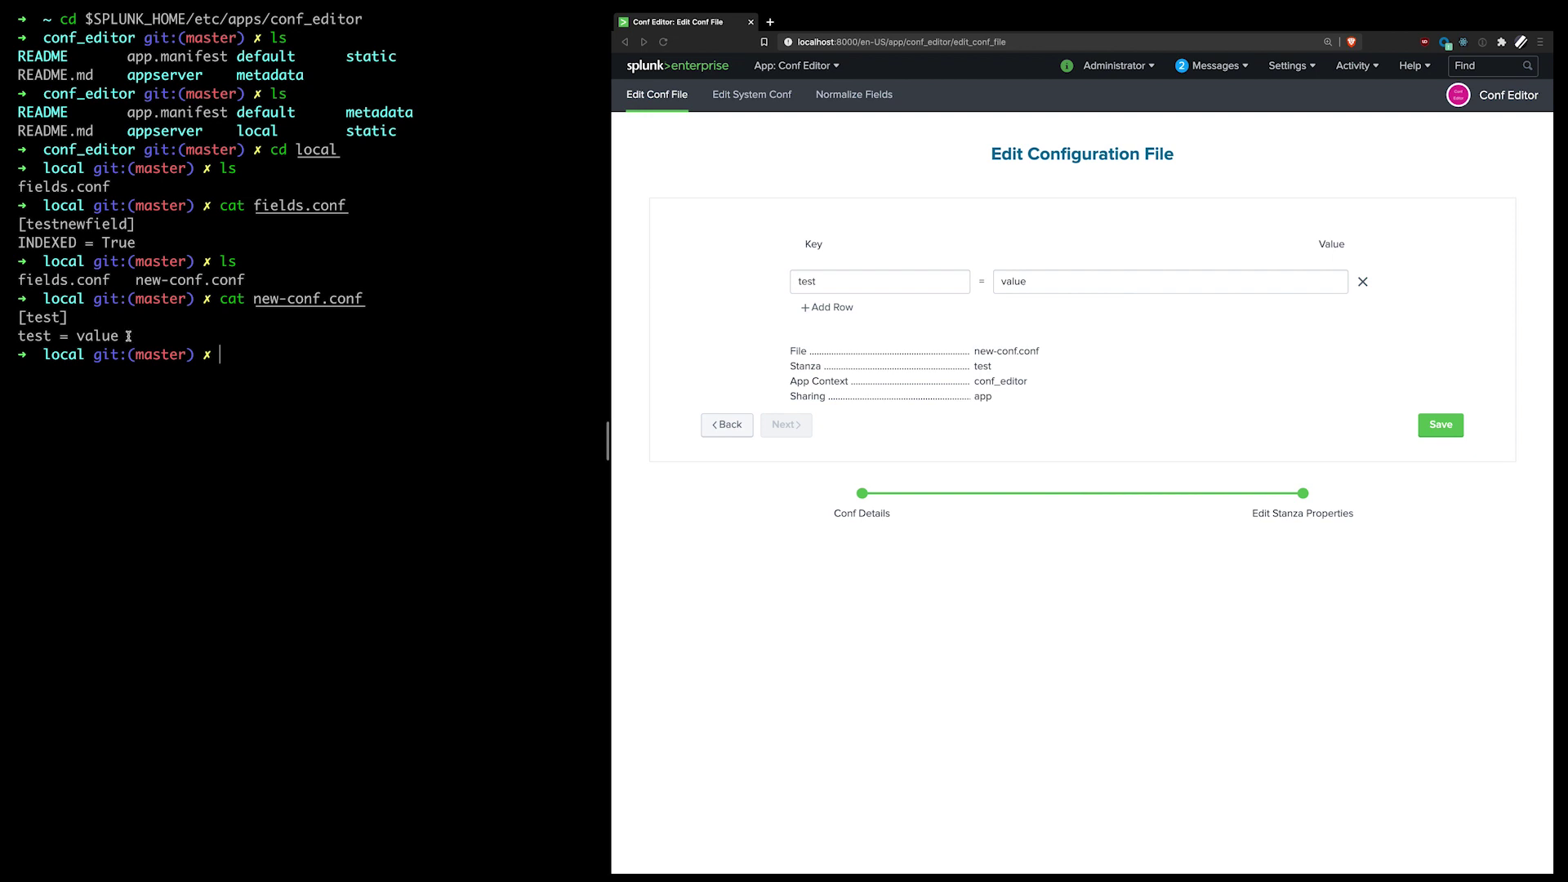
pyautogui.moveTo(128, 336); pyautogui.dragTo(22, 319)
pyautogui.click(172, 406)
pyautogui.moveTo(140, 338); pyautogui.dragTo(23, 309)
pyautogui.click(340, 445)
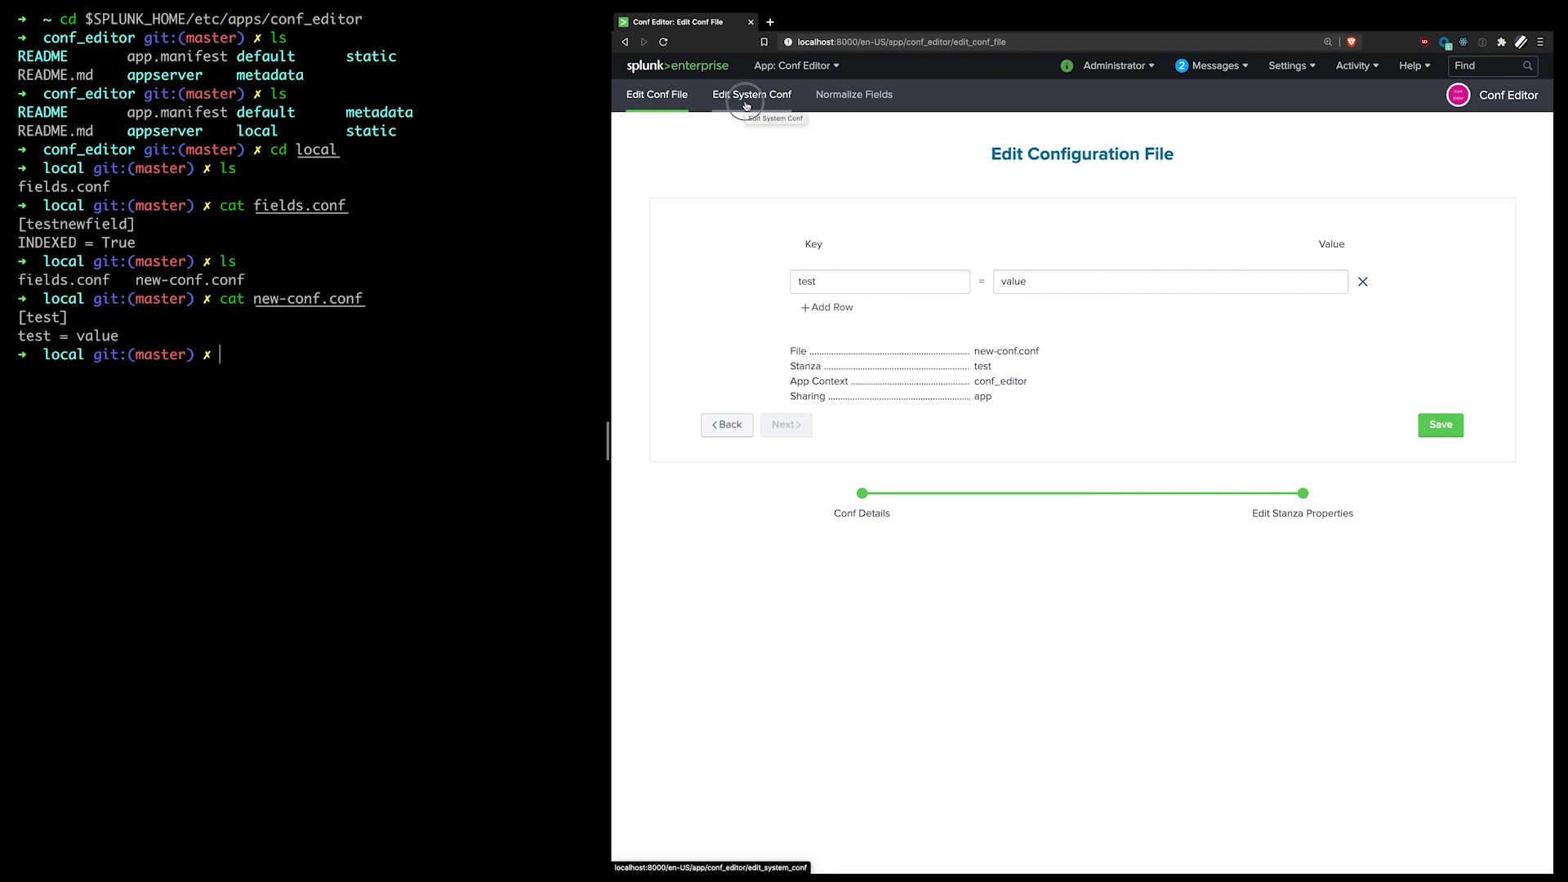
# Step: Open the Edit System Conf page, clear the terminal, and move up to etc, listing it
pyautogui.click(746, 98)
pyautogui.write('clear')
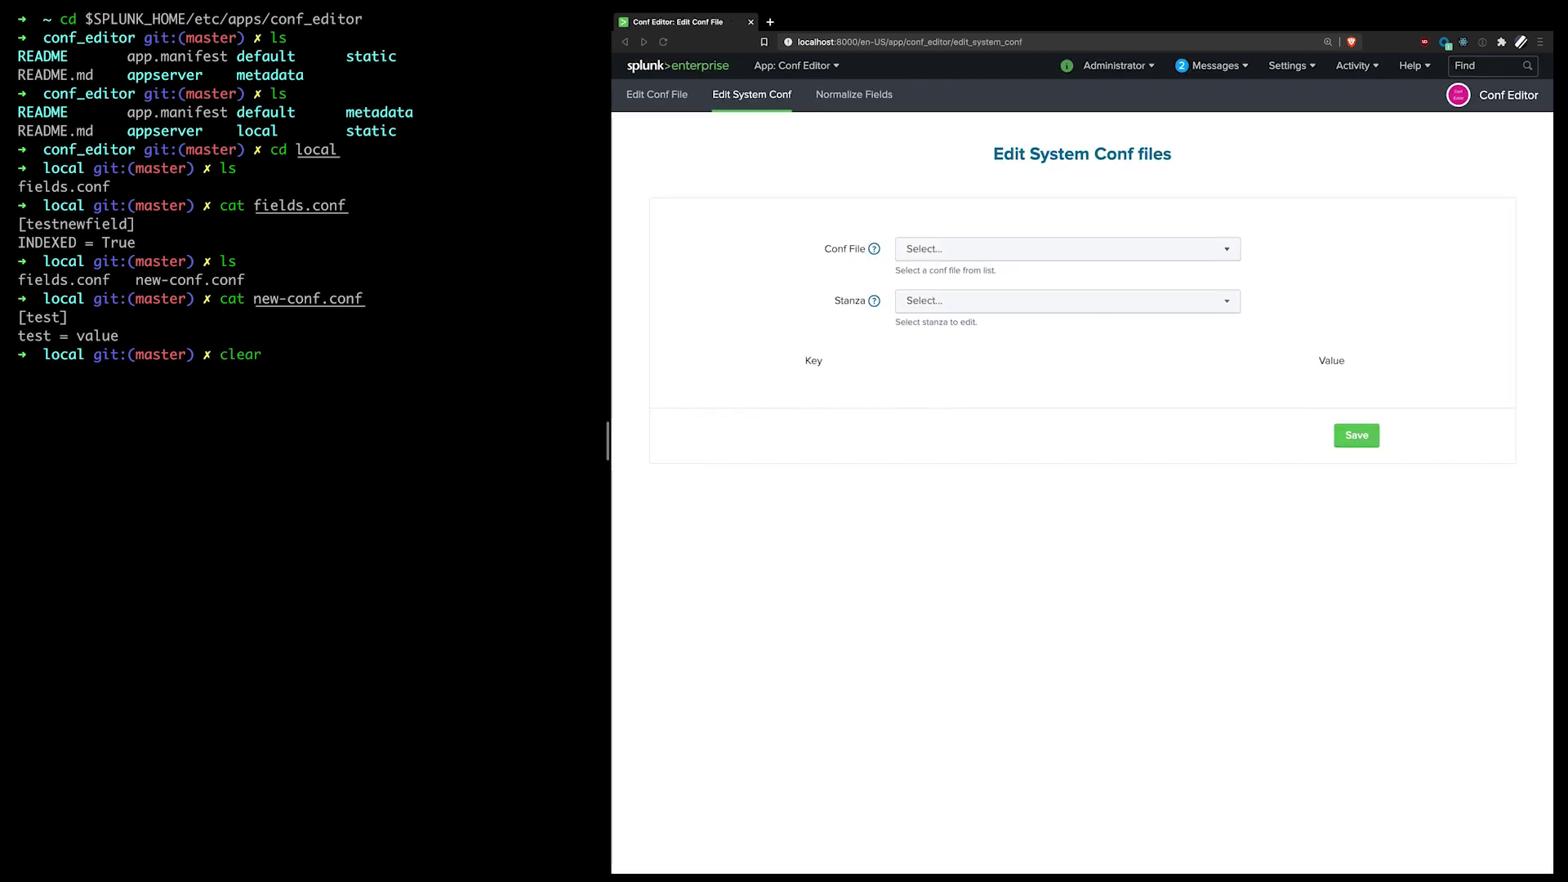
pyautogui.press('Return')
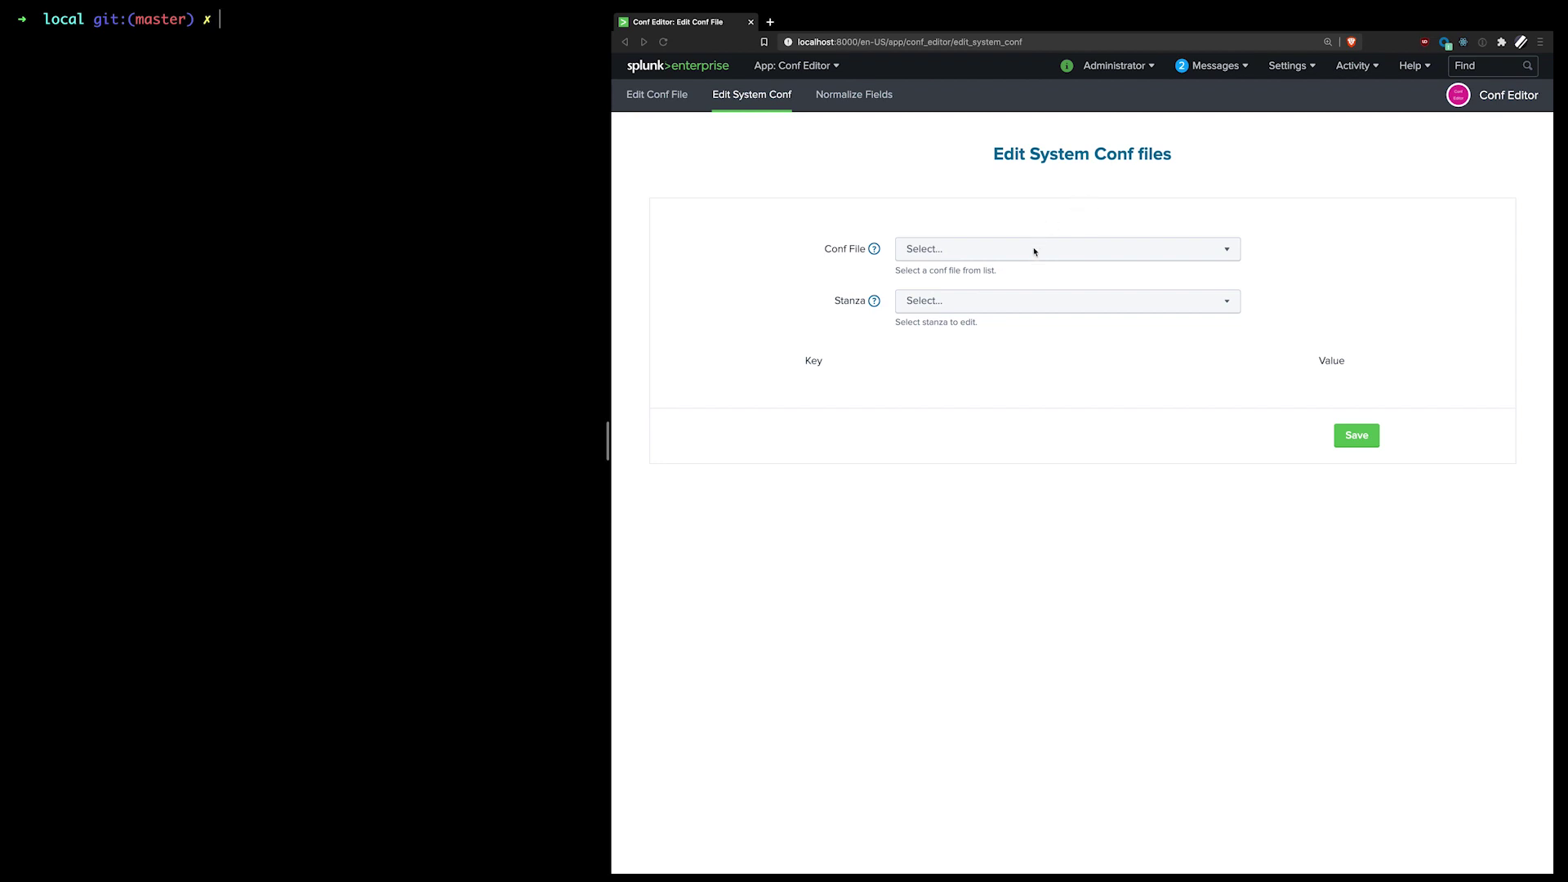
pyautogui.click(206, 145)
pyautogui.write('cd ../..')
pyautogui.press('Return')
pyautogui.write('cd ..')
pyautogui.press('Return')
pyautogui.write('ls')
pyautogui.press('Return')
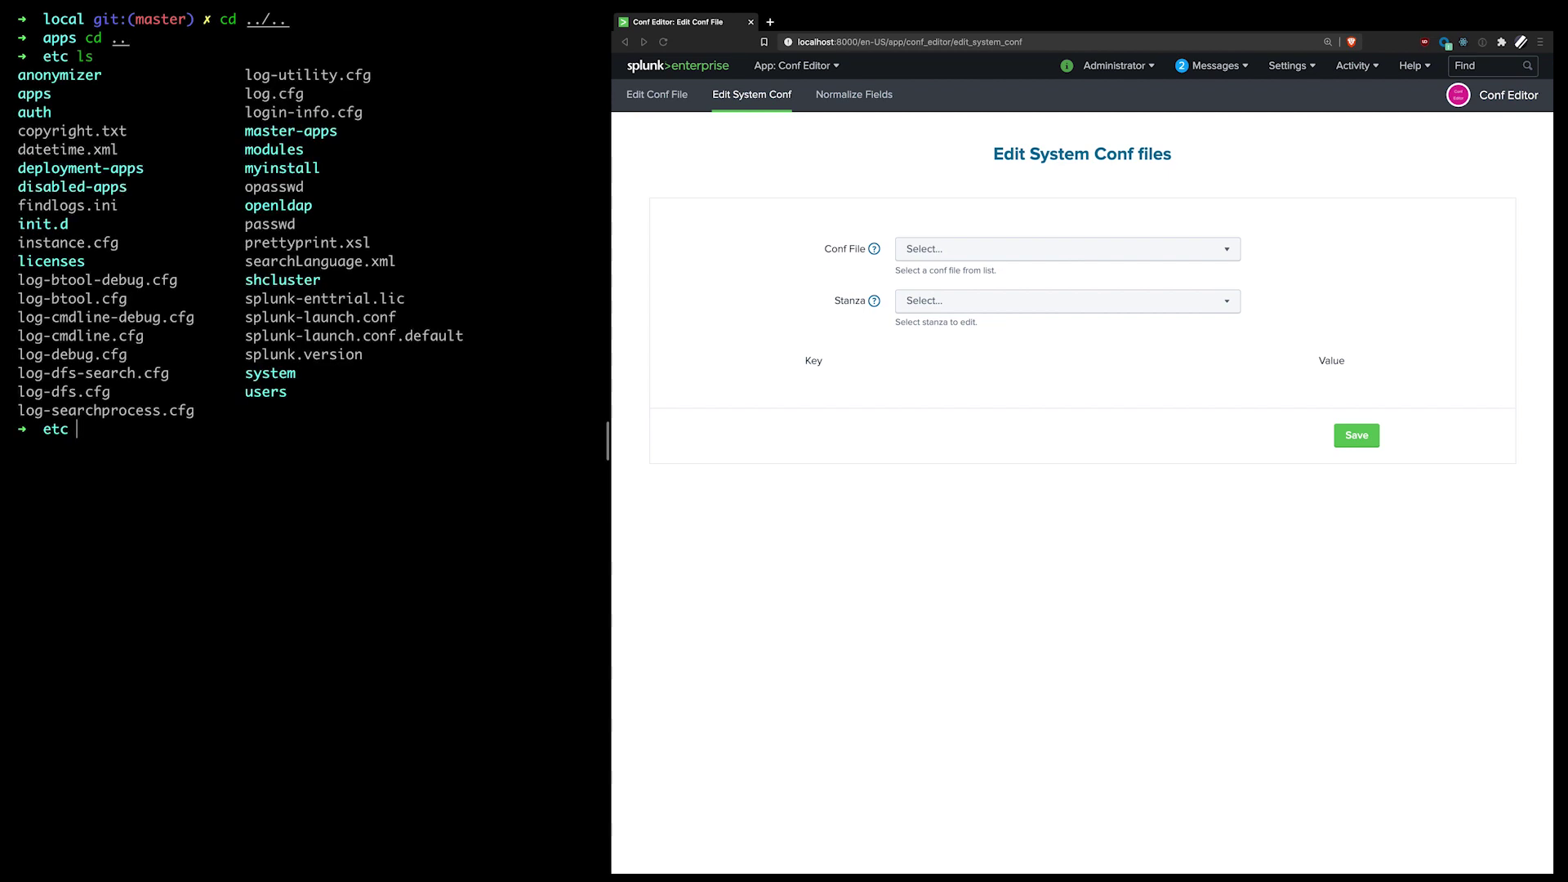
# Step: List the conf files in etc/system/default, then return to etc/system
pyautogui.write('cd system')
pyautogui.press('Return')
pyautogui.write('cd default/')
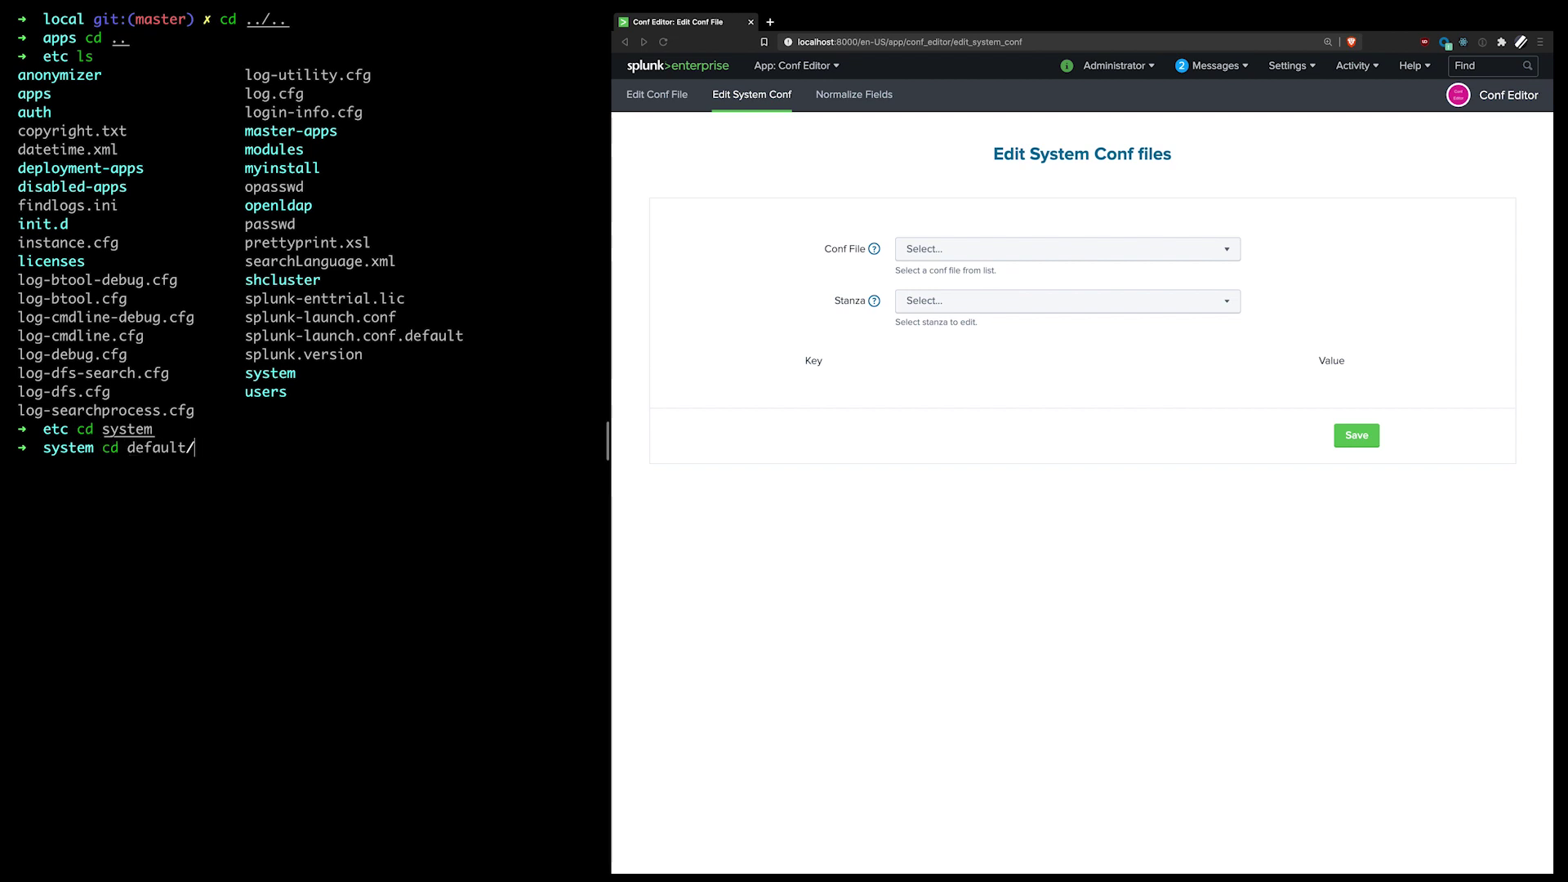
pyautogui.press('Return')
pyautogui.write('ls')
pyautogui.press('Return')
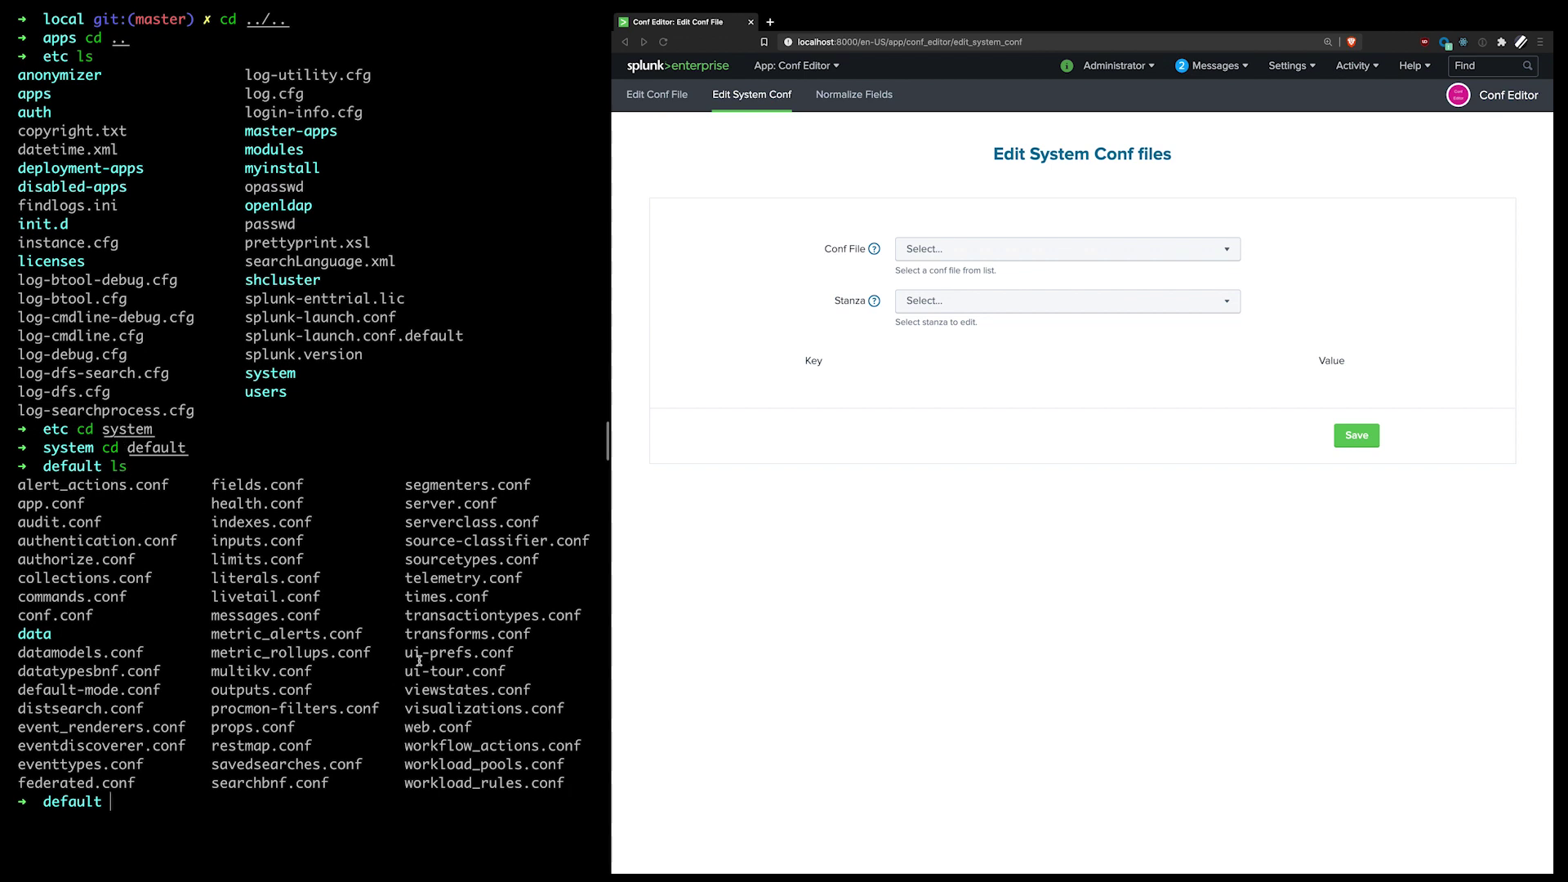
pyautogui.write('cd ..')
pyautogui.press('Return')
# Step: Select limits as the system conf file and load its search stanza
pyautogui.click(977, 251)
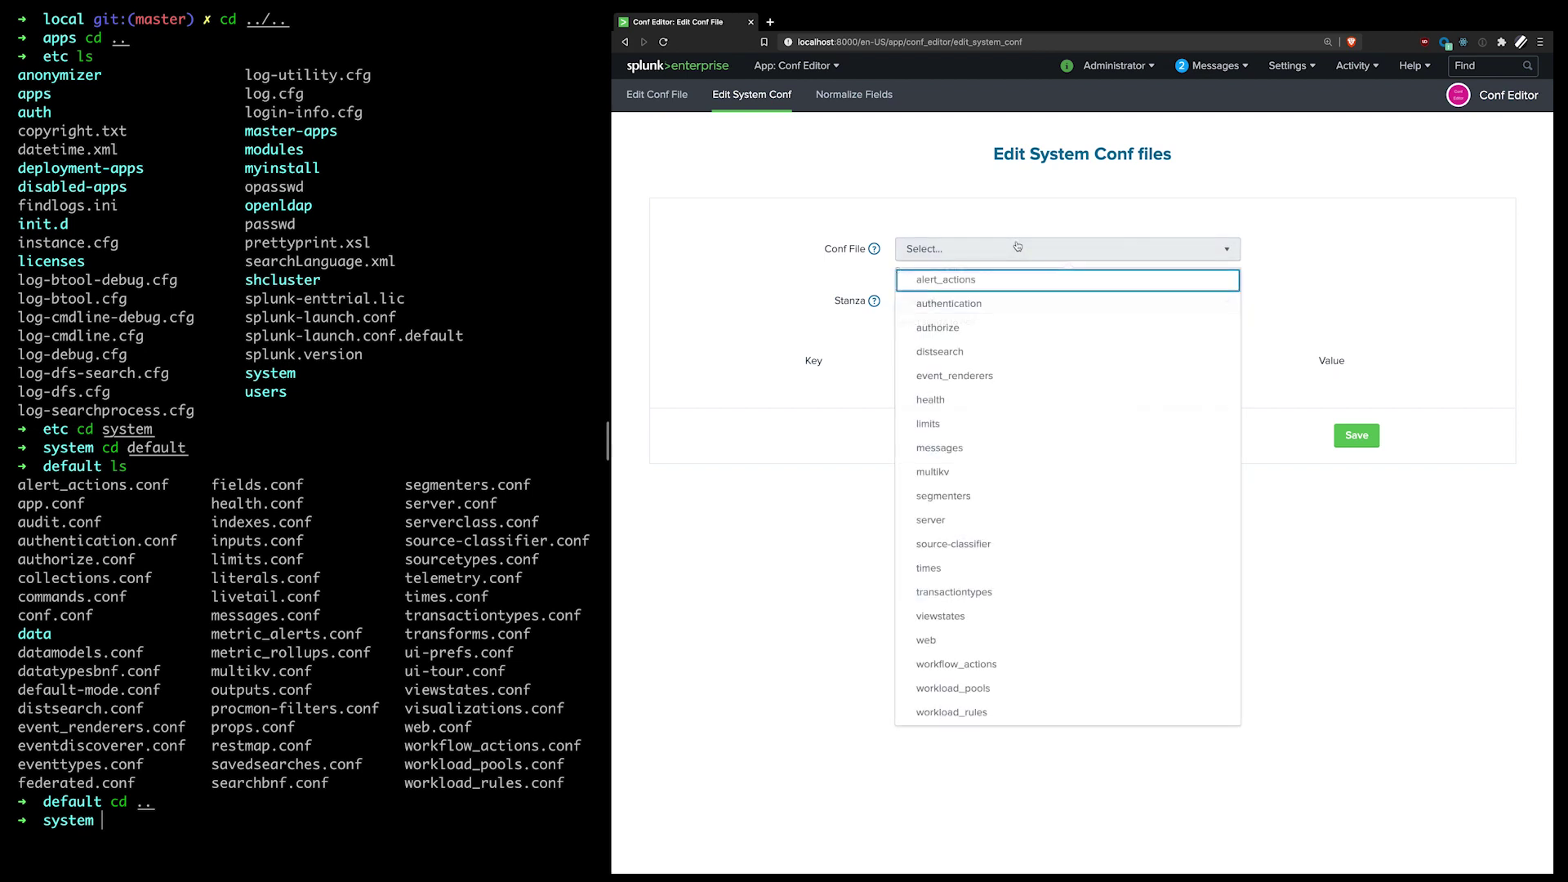
pyautogui.click(1010, 420)
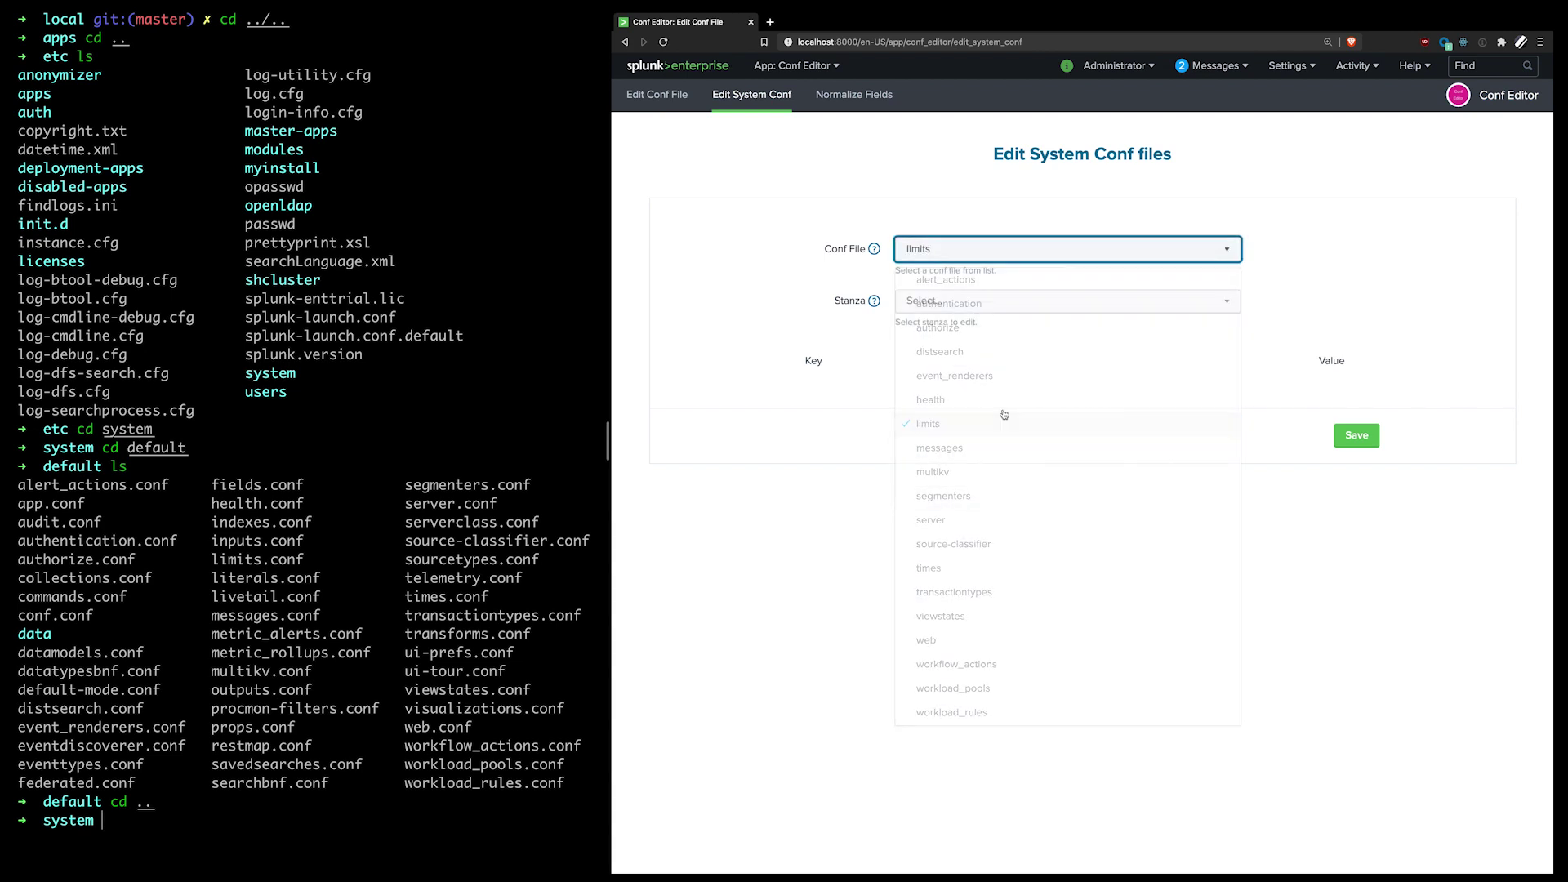
pyautogui.click(1009, 302)
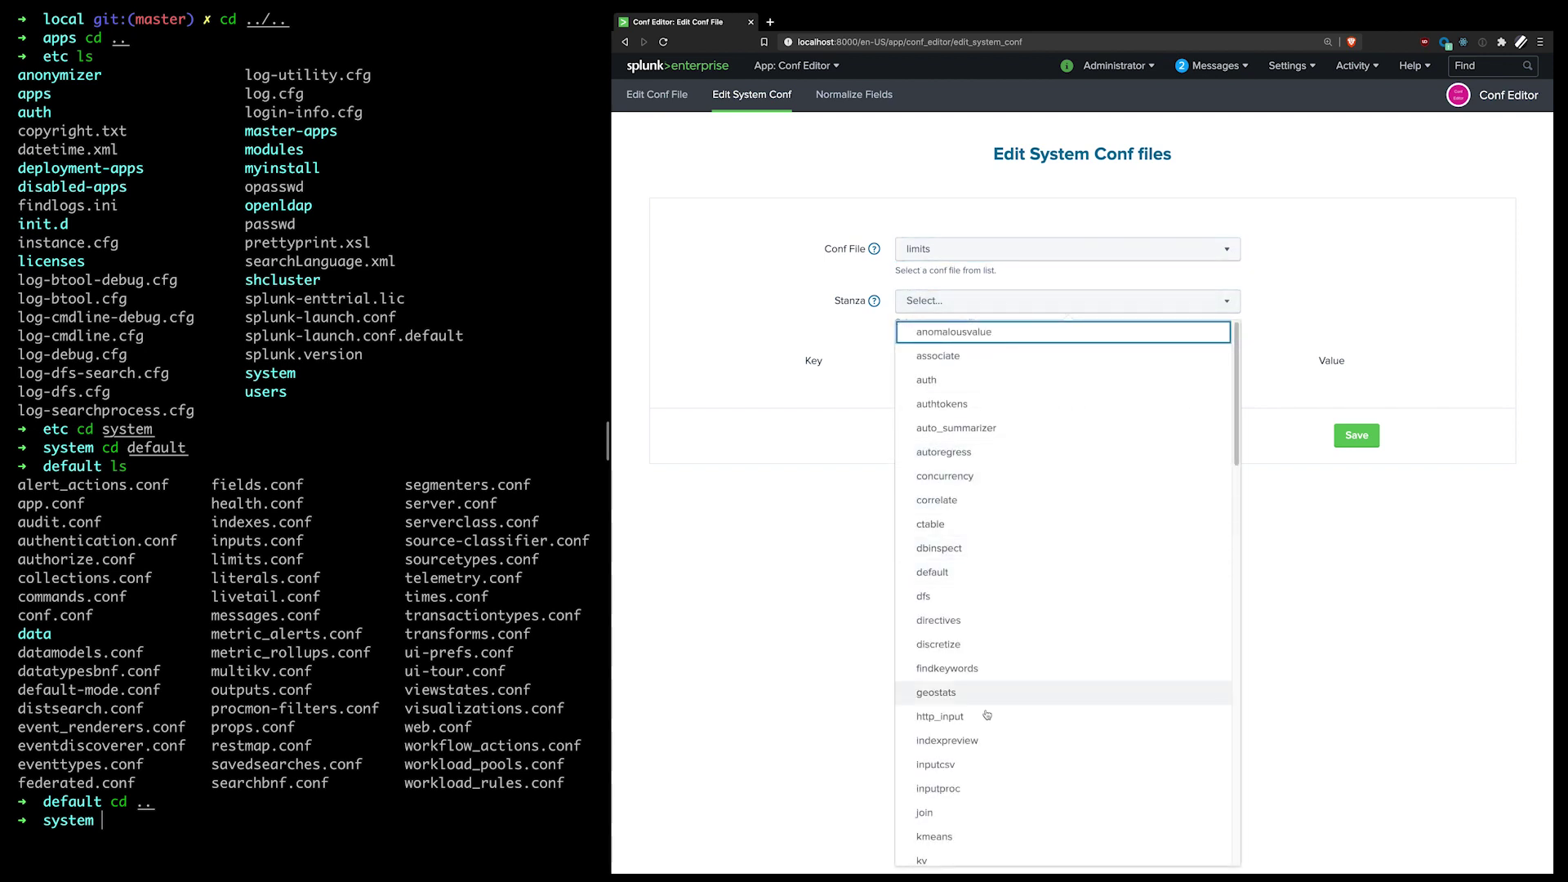
pyautogui.scroll(-1, 986, 717)
pyautogui.scroll(-5, 980, 727)
pyautogui.scroll(-3, 967, 742)
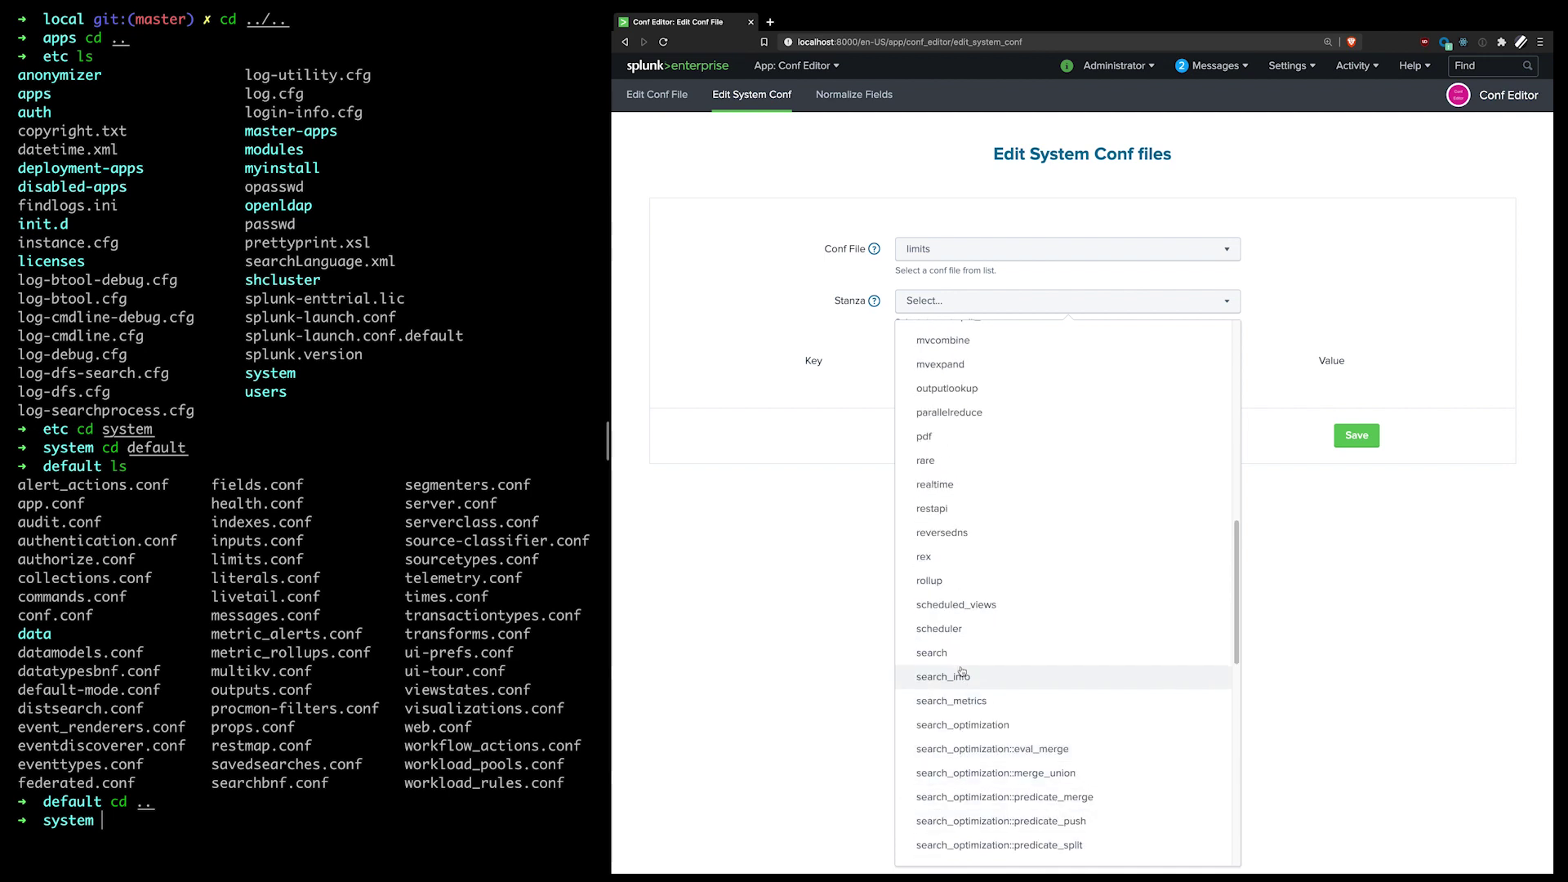
pyautogui.click(939, 651)
pyautogui.click(1110, 361)
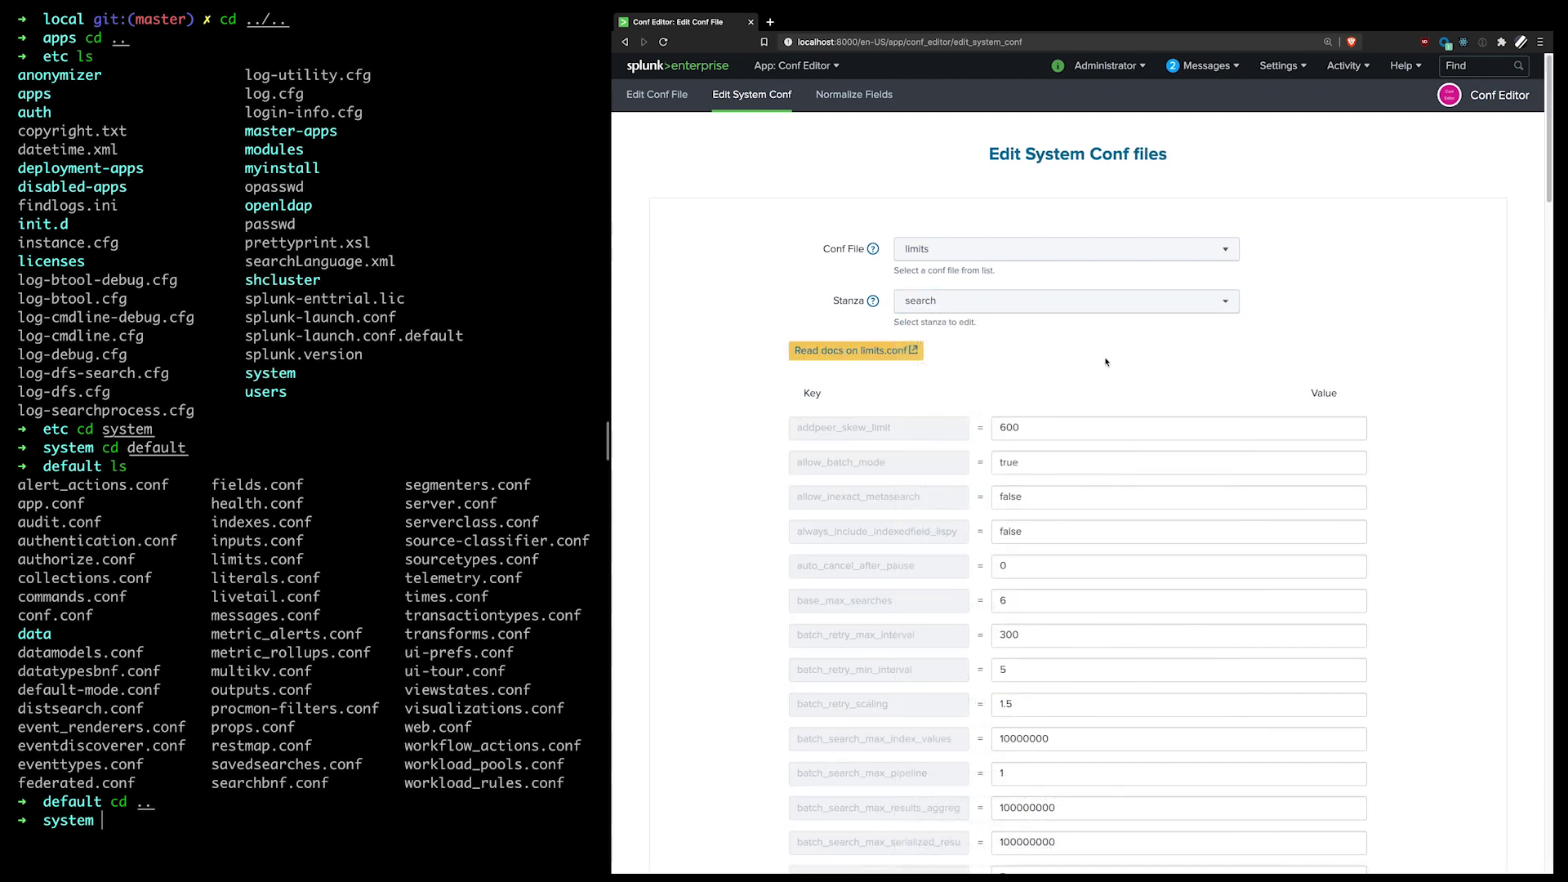
# Step: Read through the limits.conf spec in Splunk Documentation, then go back to the Conf Editor tab
pyautogui.click(849, 348)
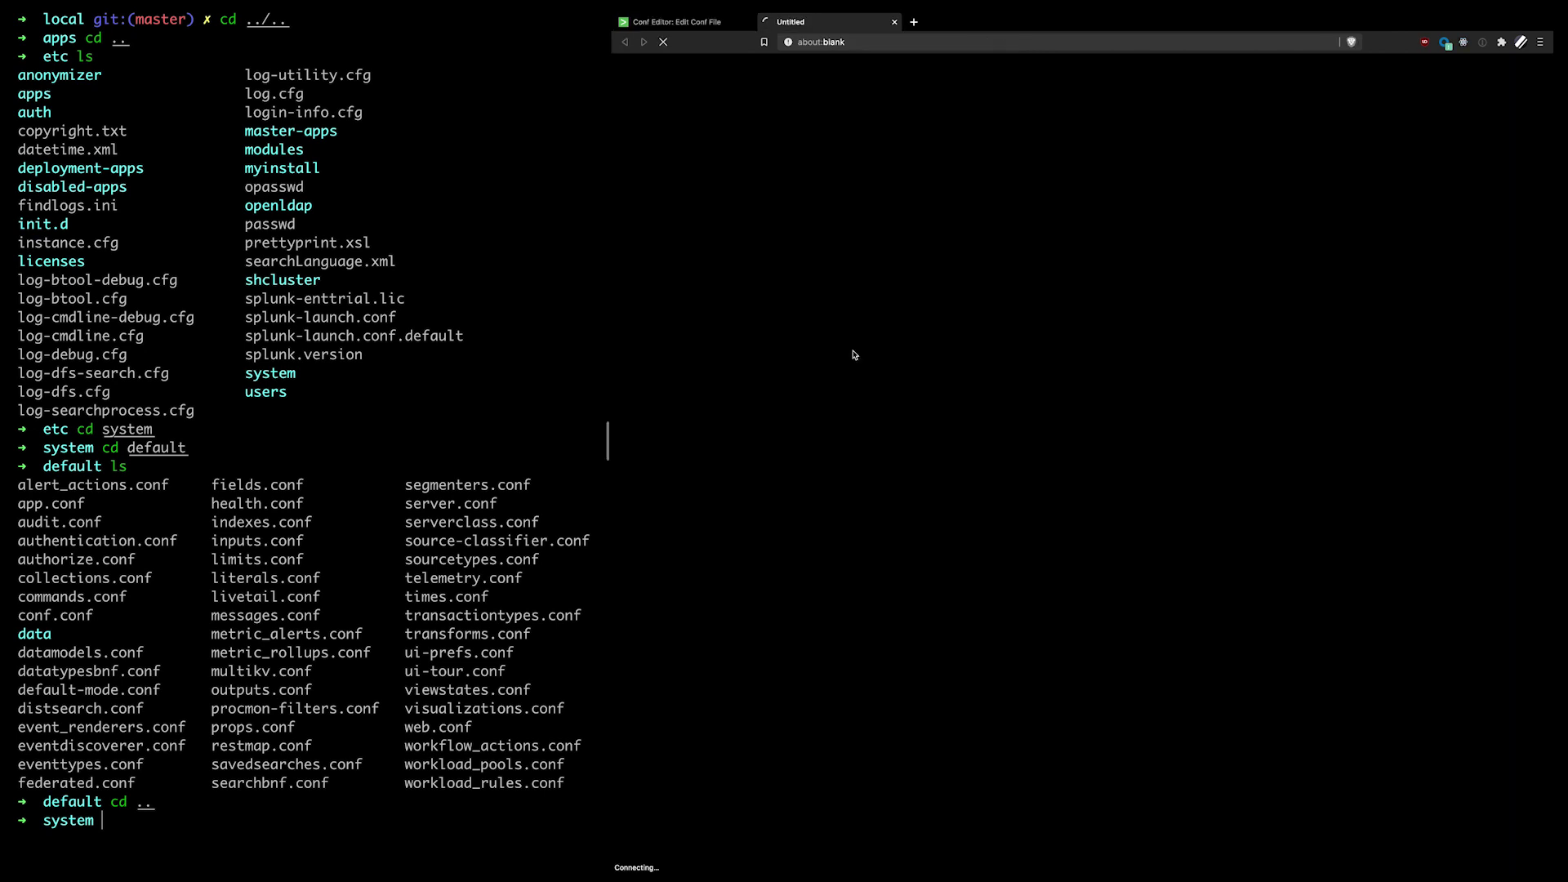
pyautogui.scroll(-15, 1066, 349)
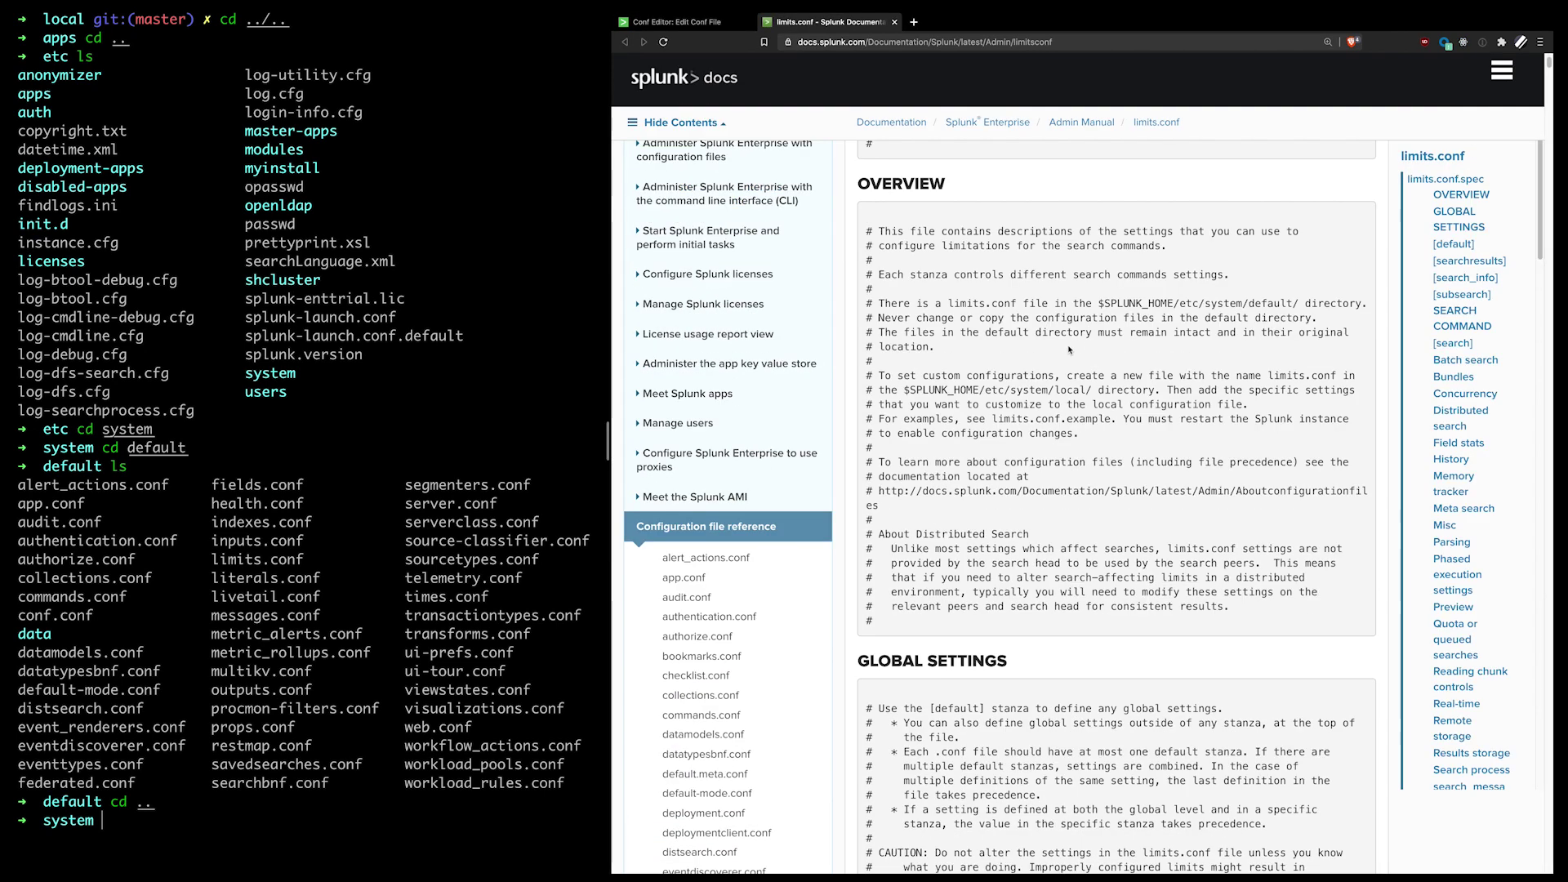
pyautogui.scroll(-7, 1067, 349)
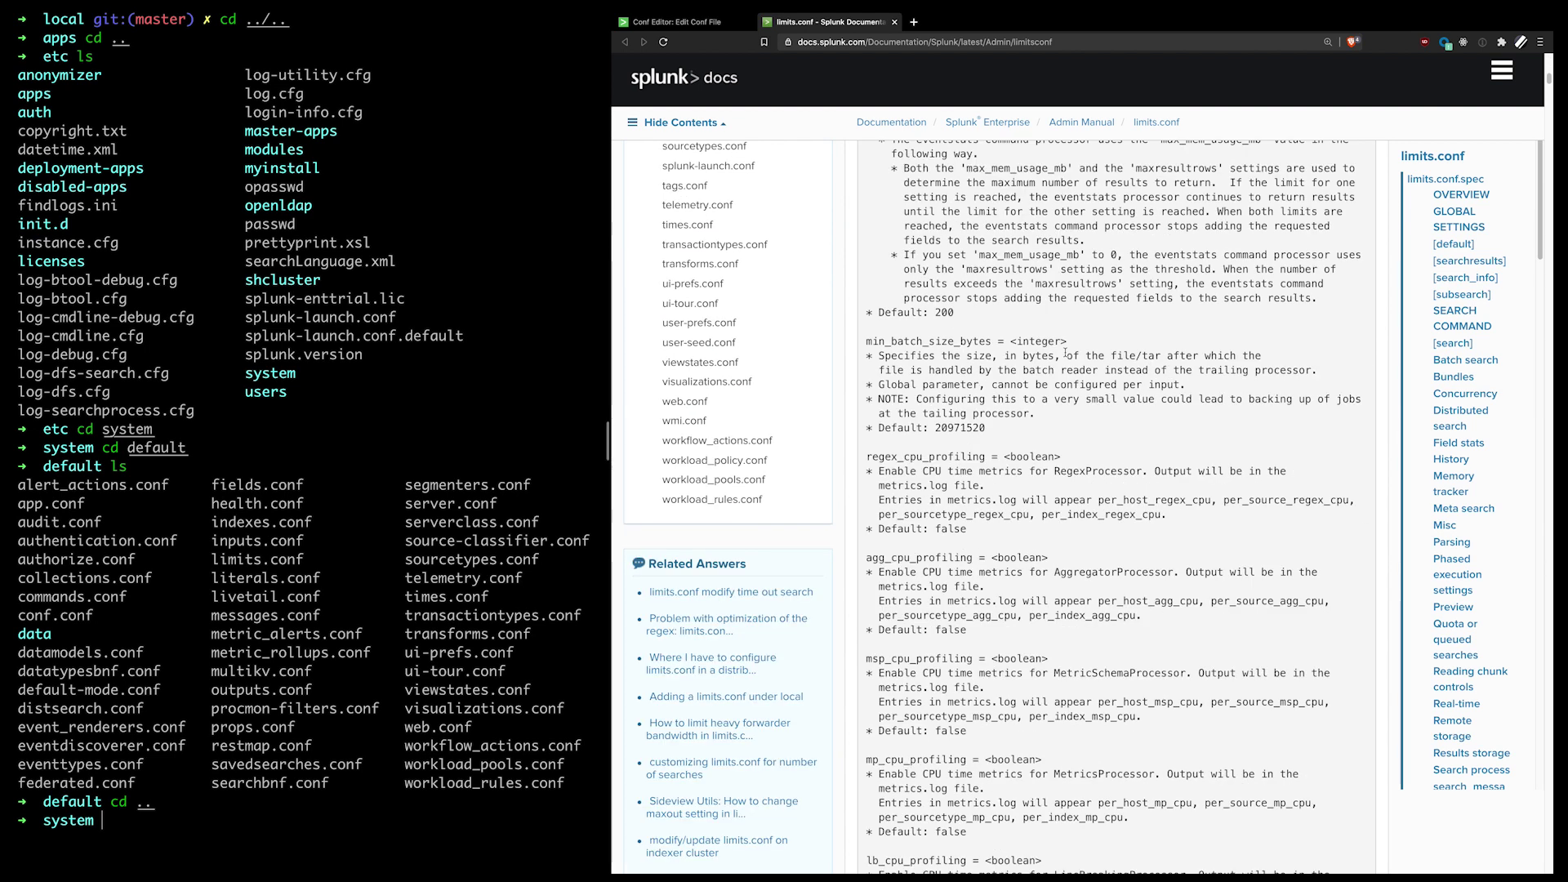
pyautogui.scroll(-5, 972, 408)
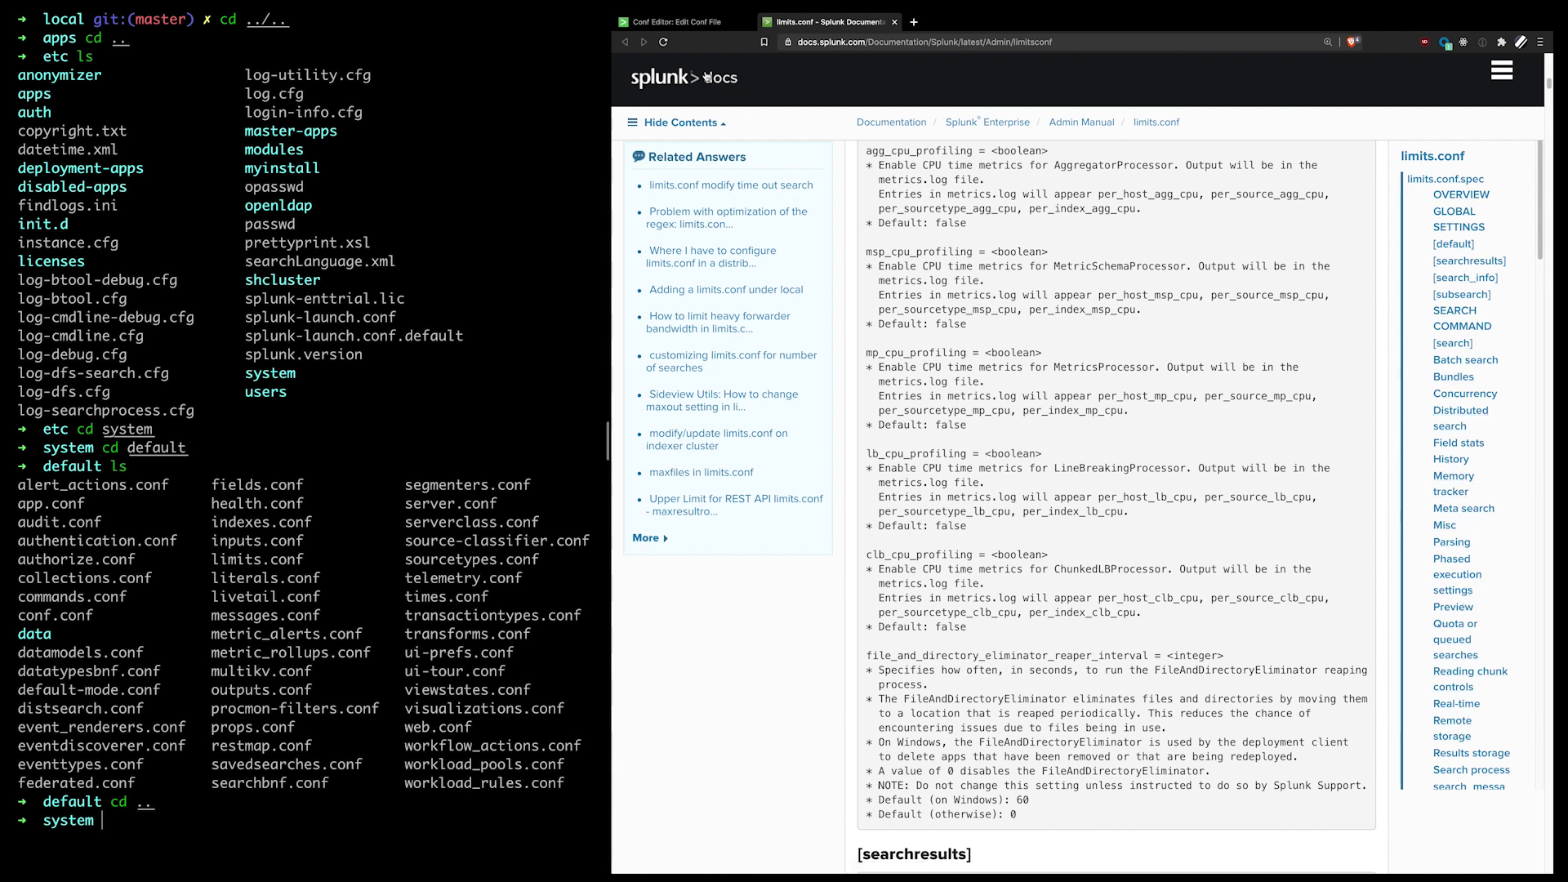
pyautogui.click(684, 23)
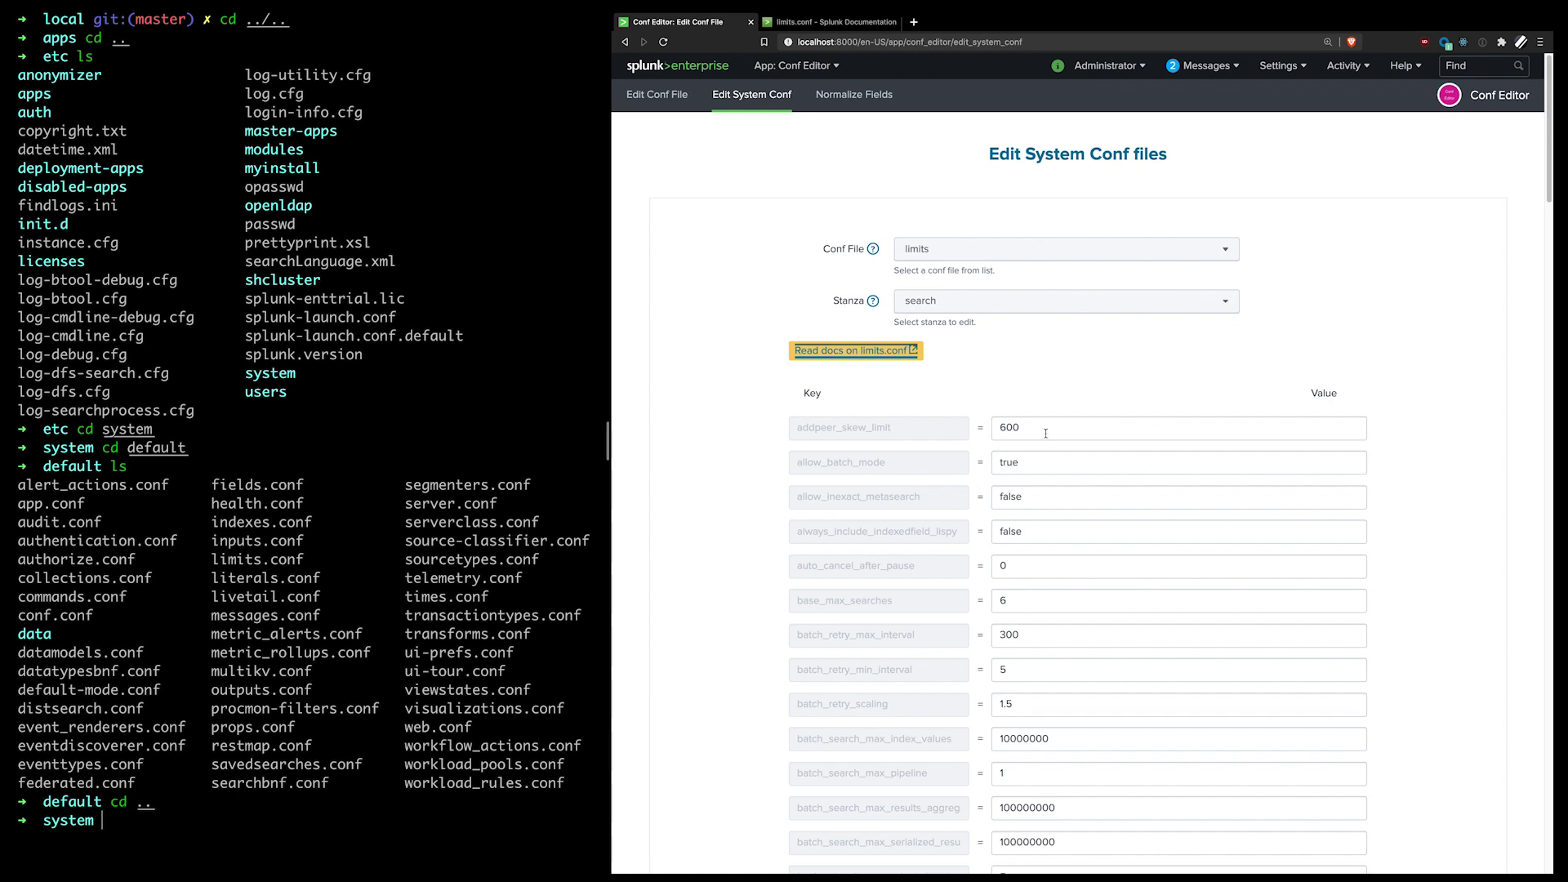
# Step: Change base_max_searches to 5 in the limits.conf search stanza
pyautogui.scroll(-2, 1039, 499)
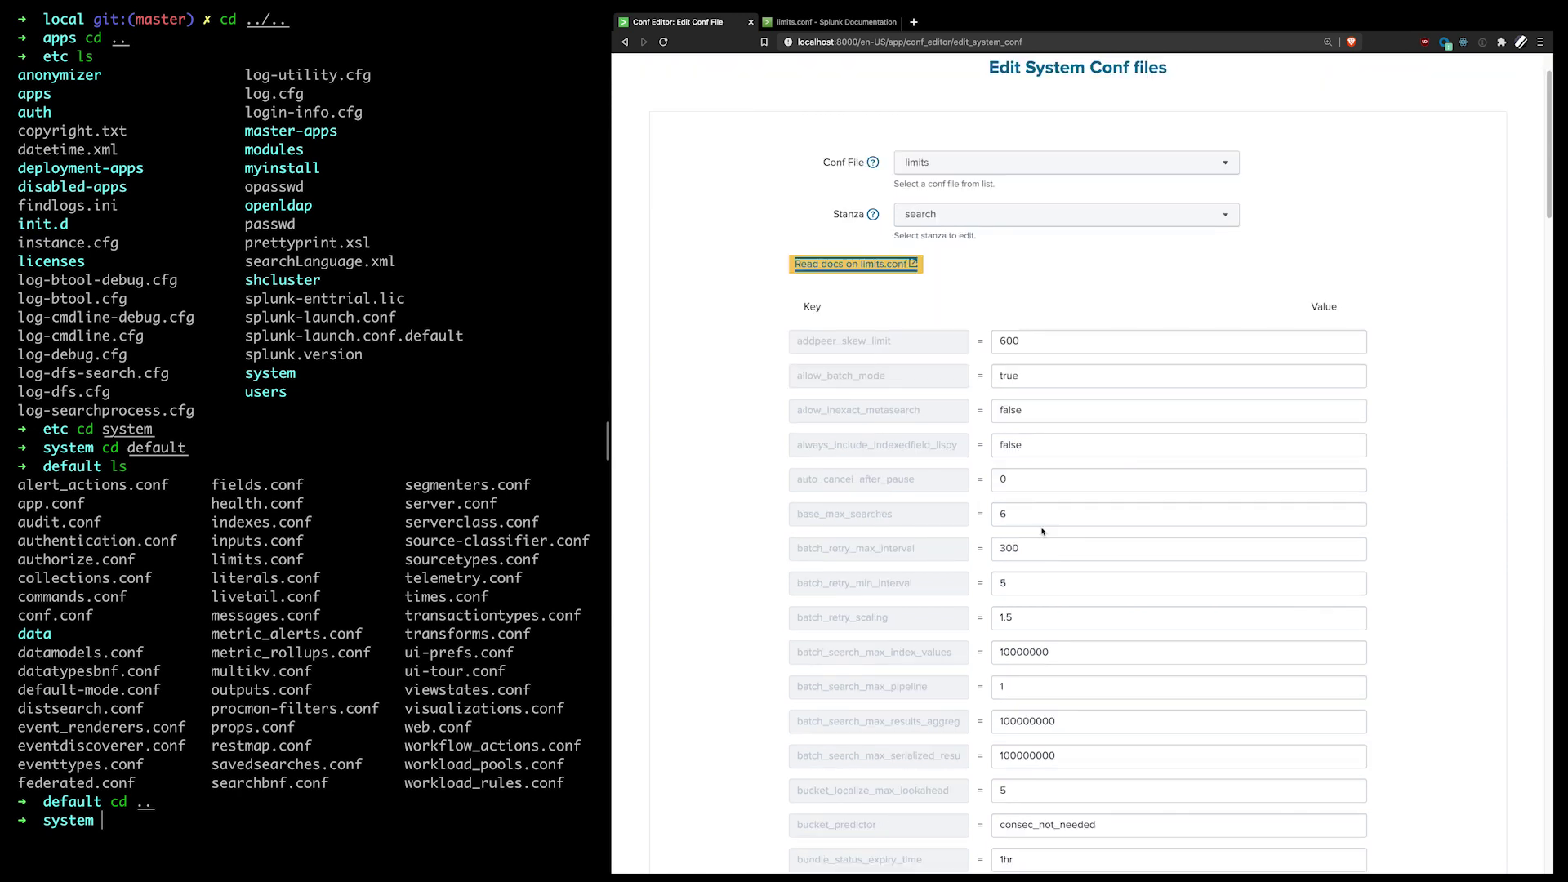
pyautogui.click(1040, 518)
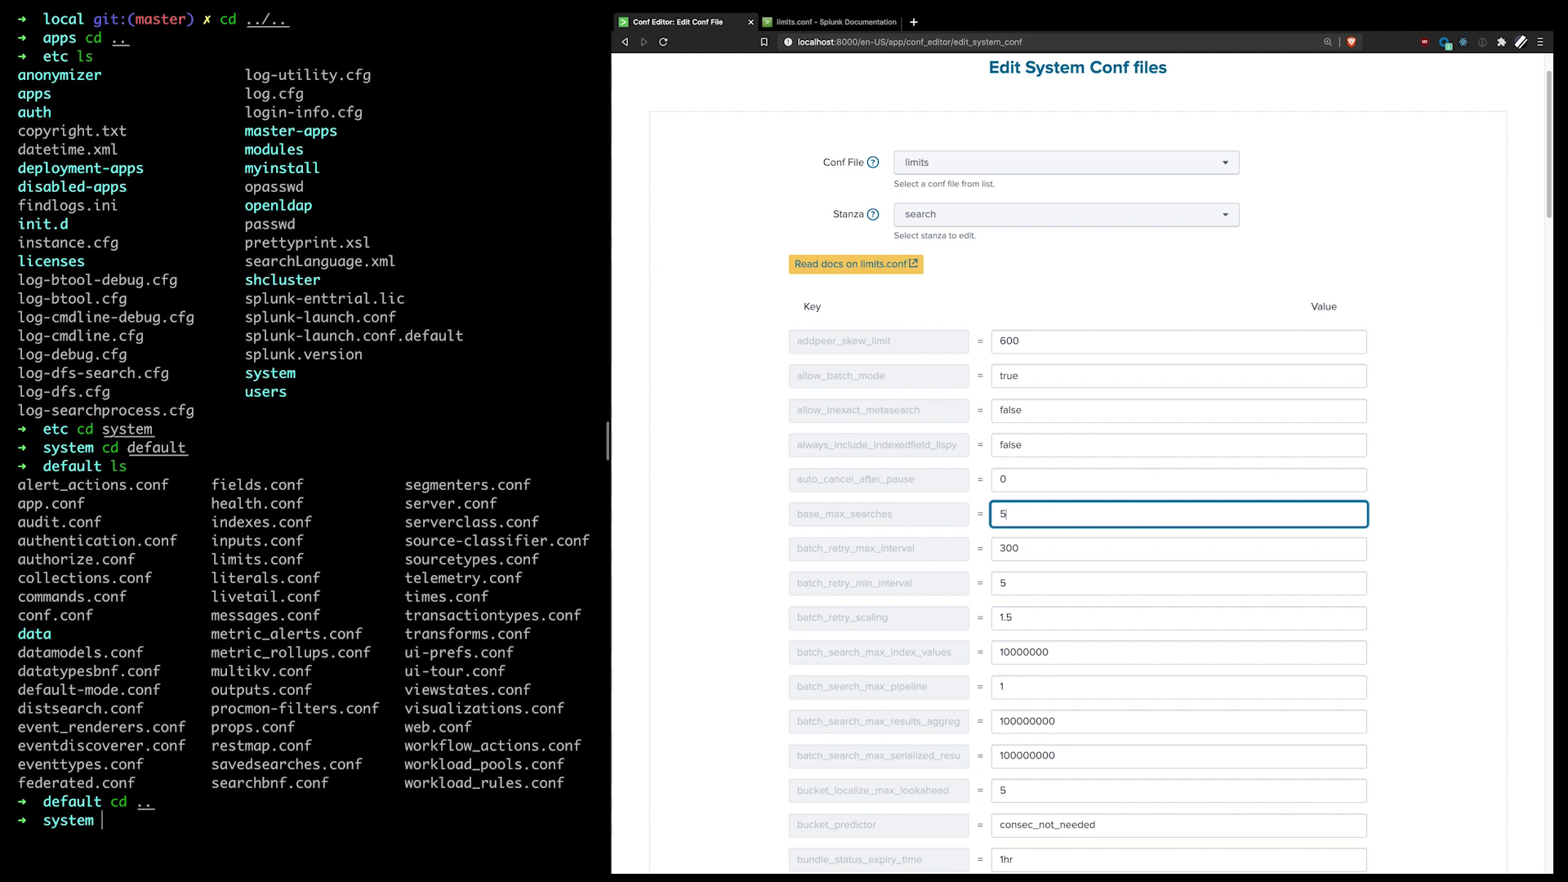
pyautogui.click(858, 490)
pyautogui.scroll(-10, 908, 504)
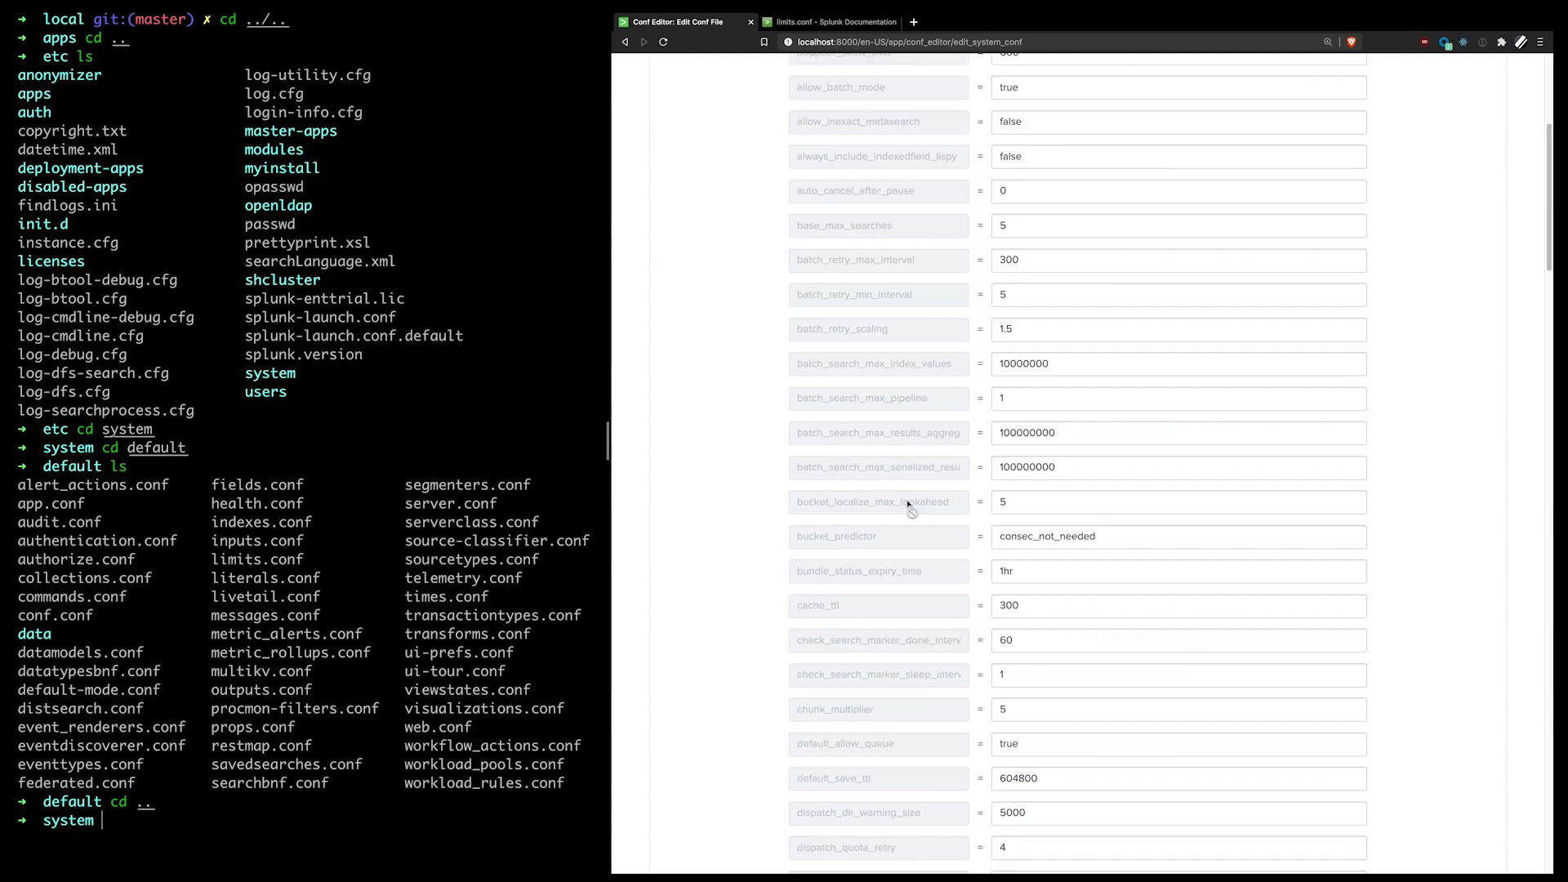
pyautogui.scroll(-20, 908, 504)
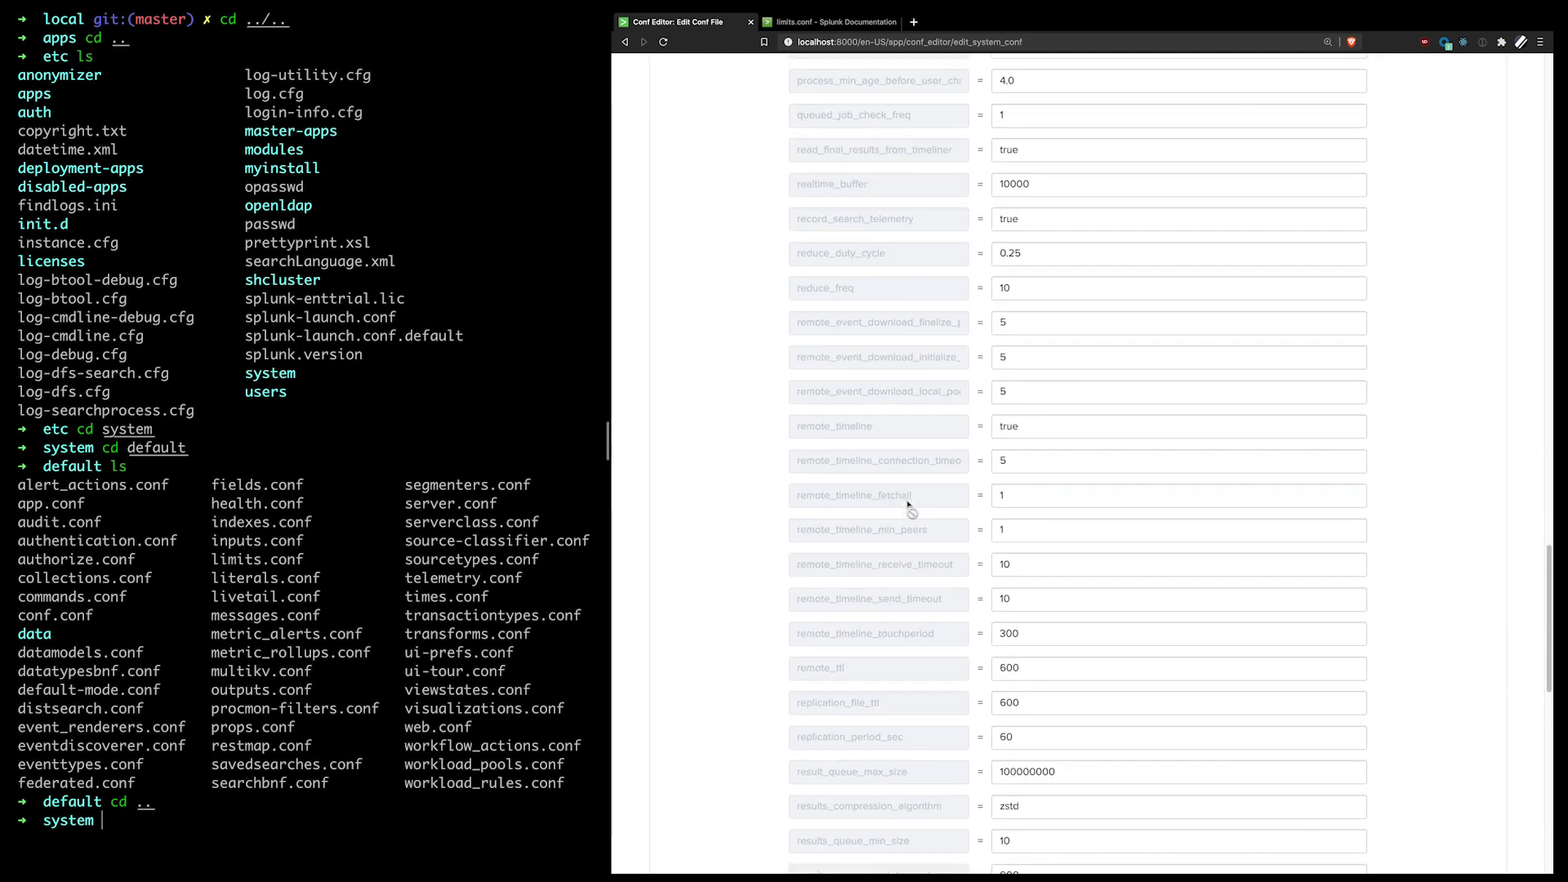
pyautogui.scroll(-15, 908, 505)
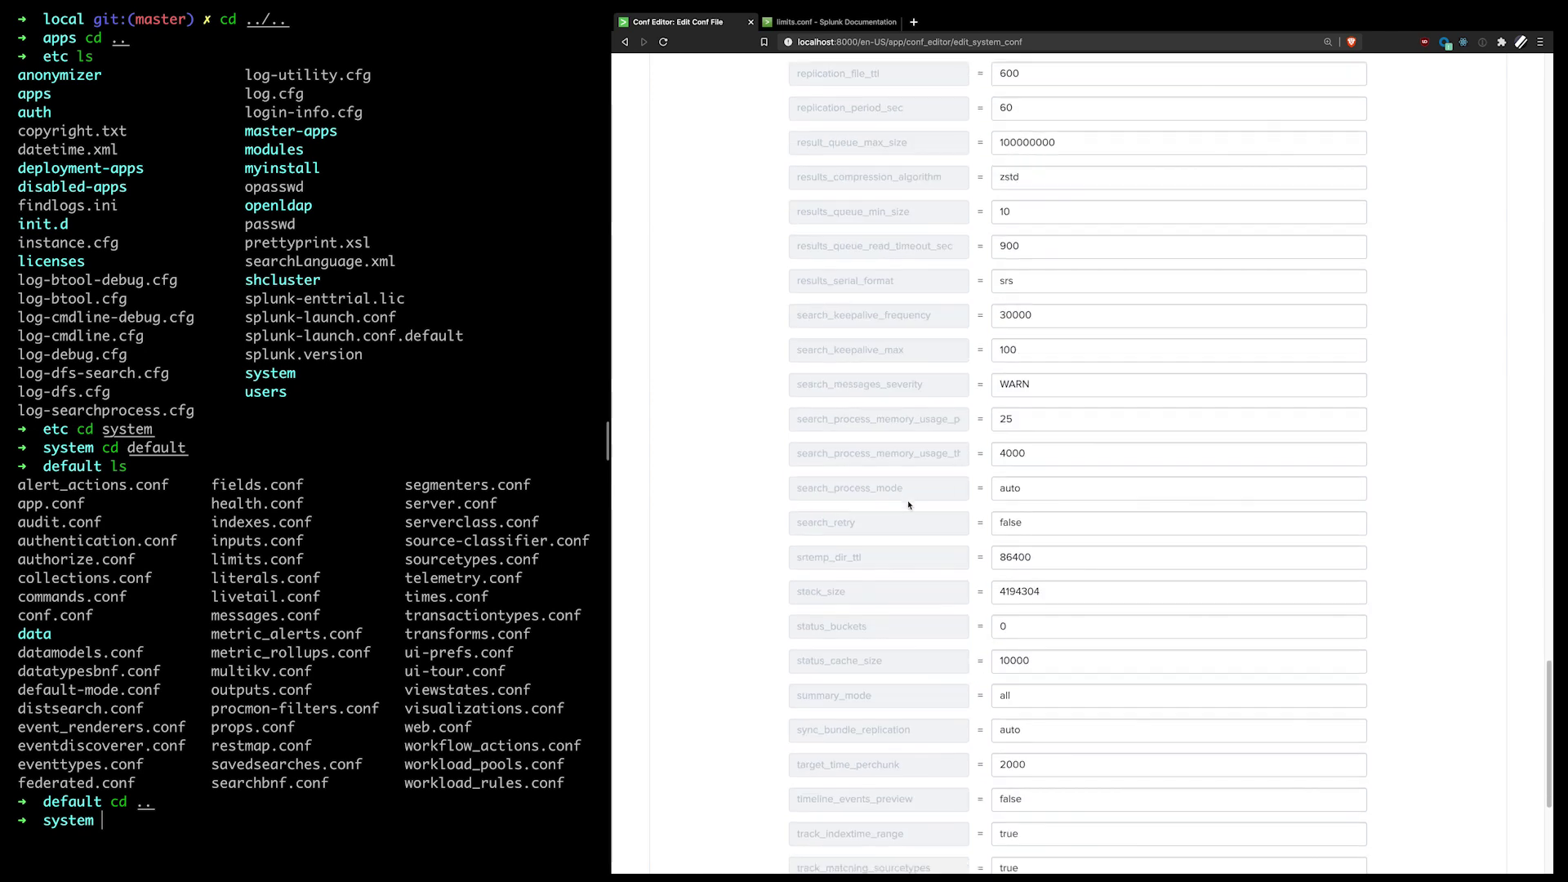
pyautogui.scroll(-3, 908, 504)
pyautogui.scroll(10, 931, 505)
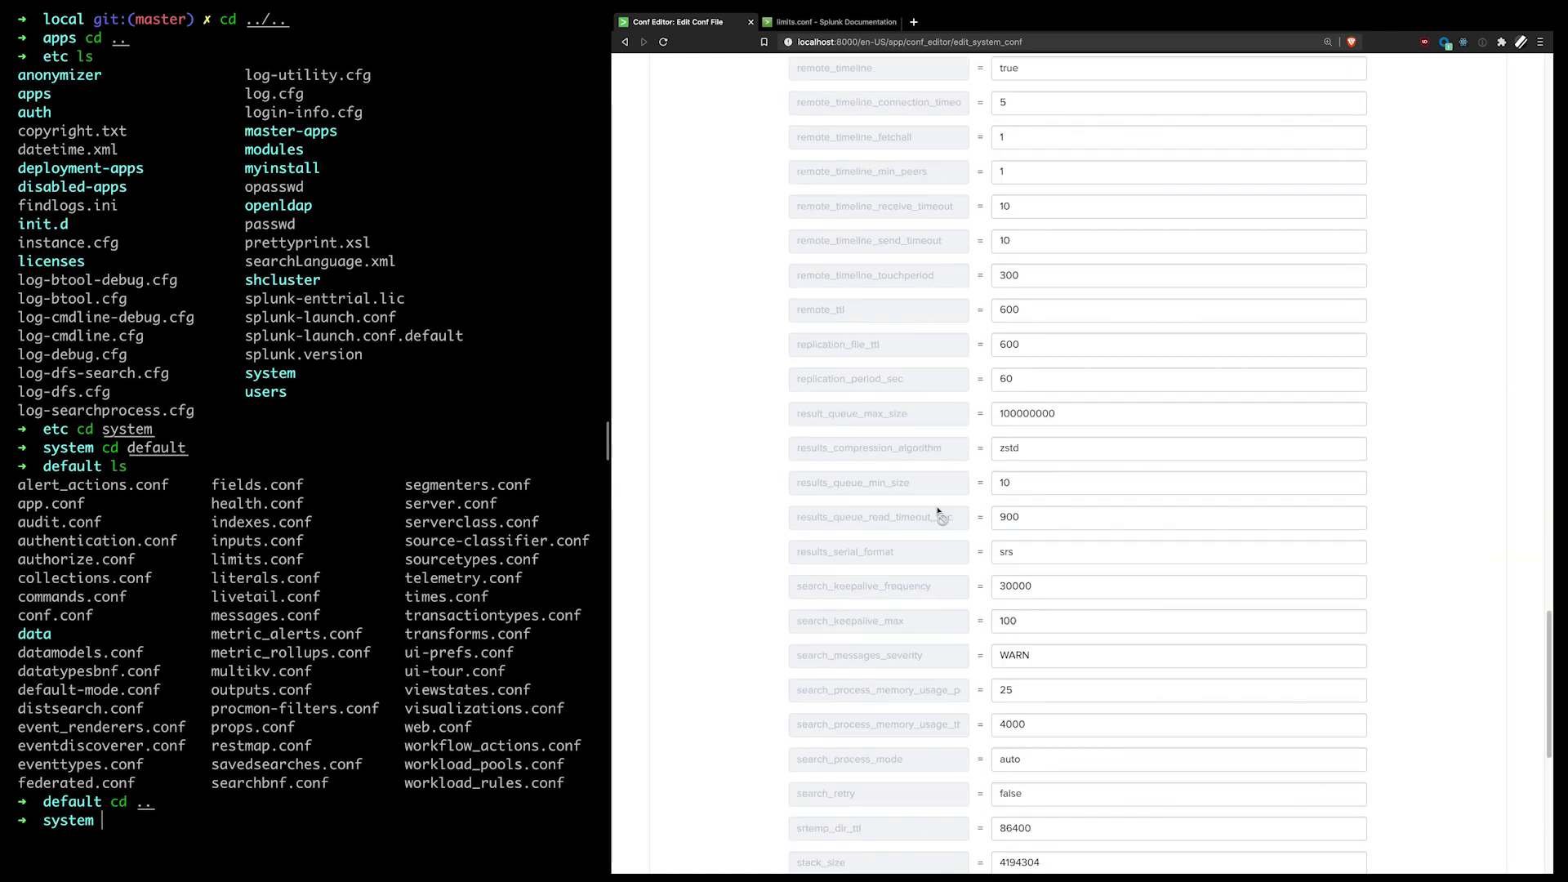
pyautogui.scroll(20, 939, 514)
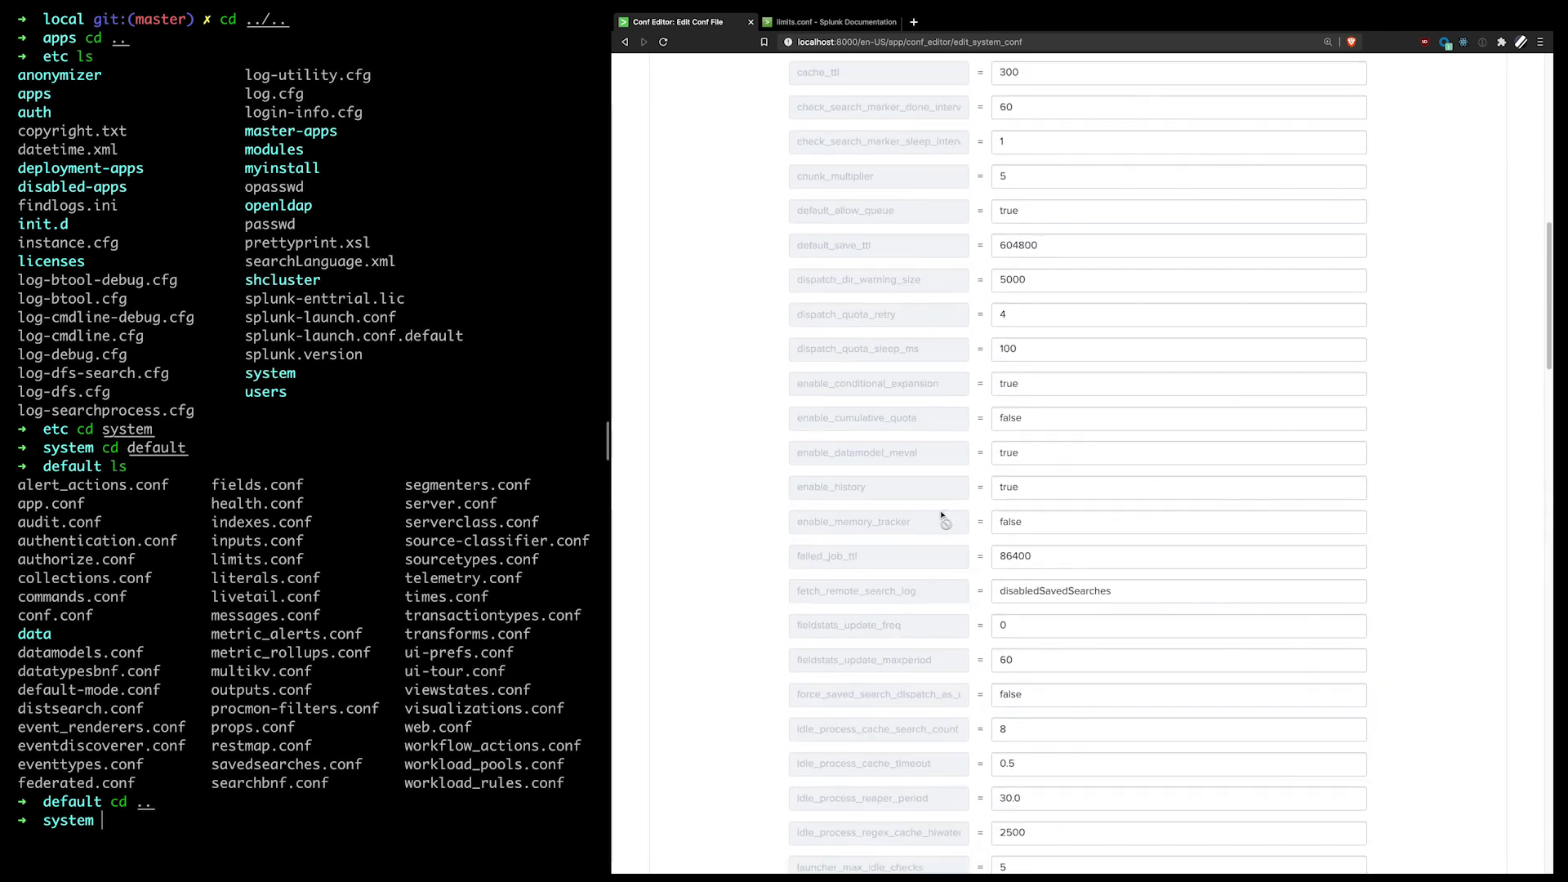
pyautogui.scroll(-20, 941, 514)
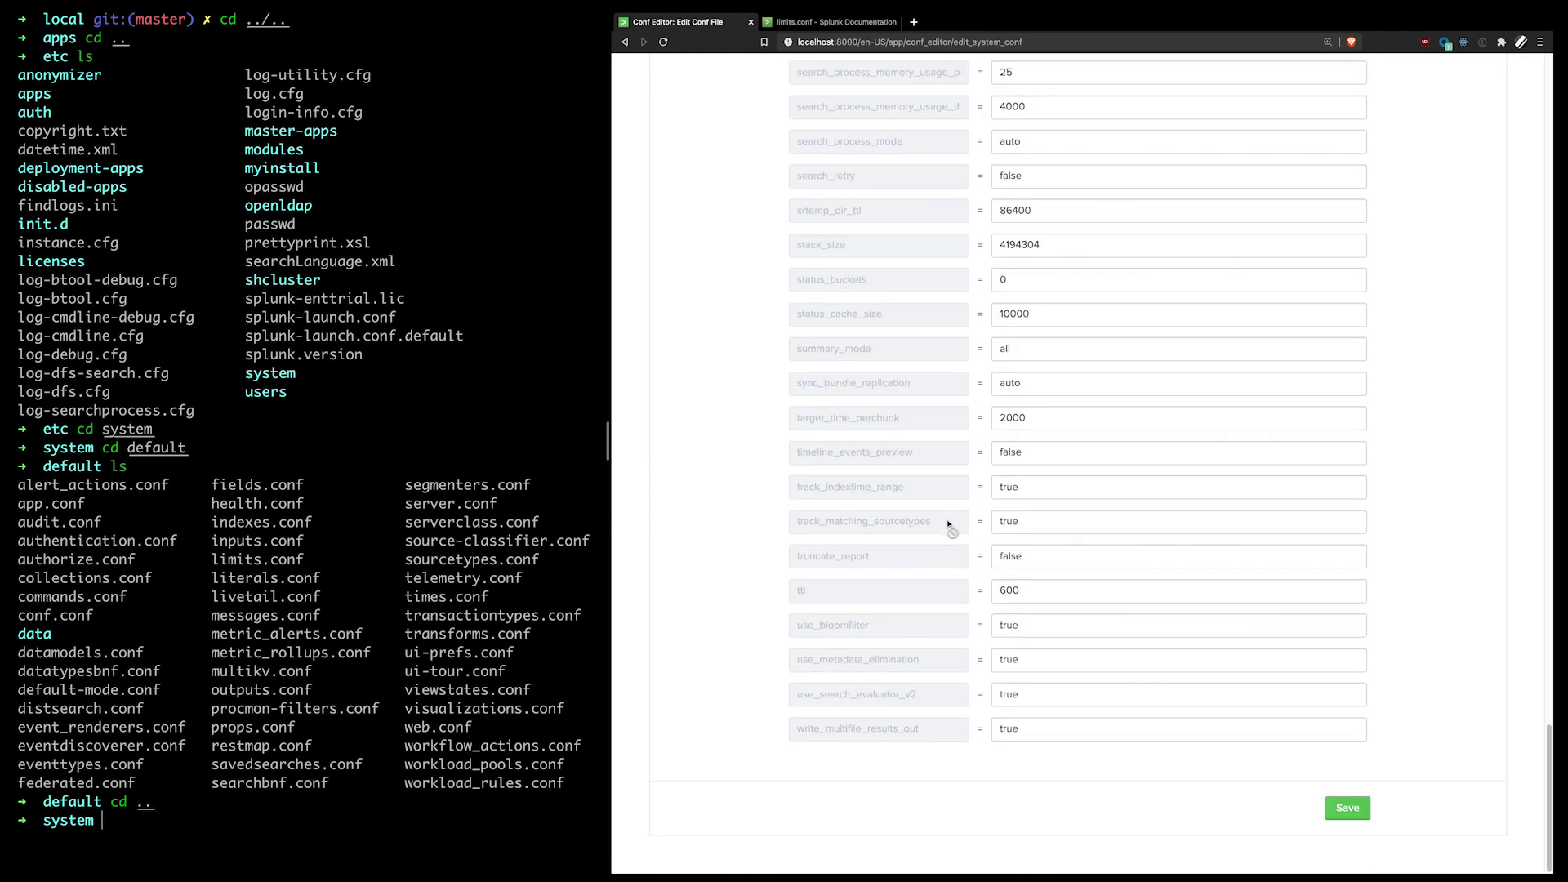
# Step: Save the limits changes and confirm writing them to system/local/limits.conf
pyautogui.click(1347, 808)
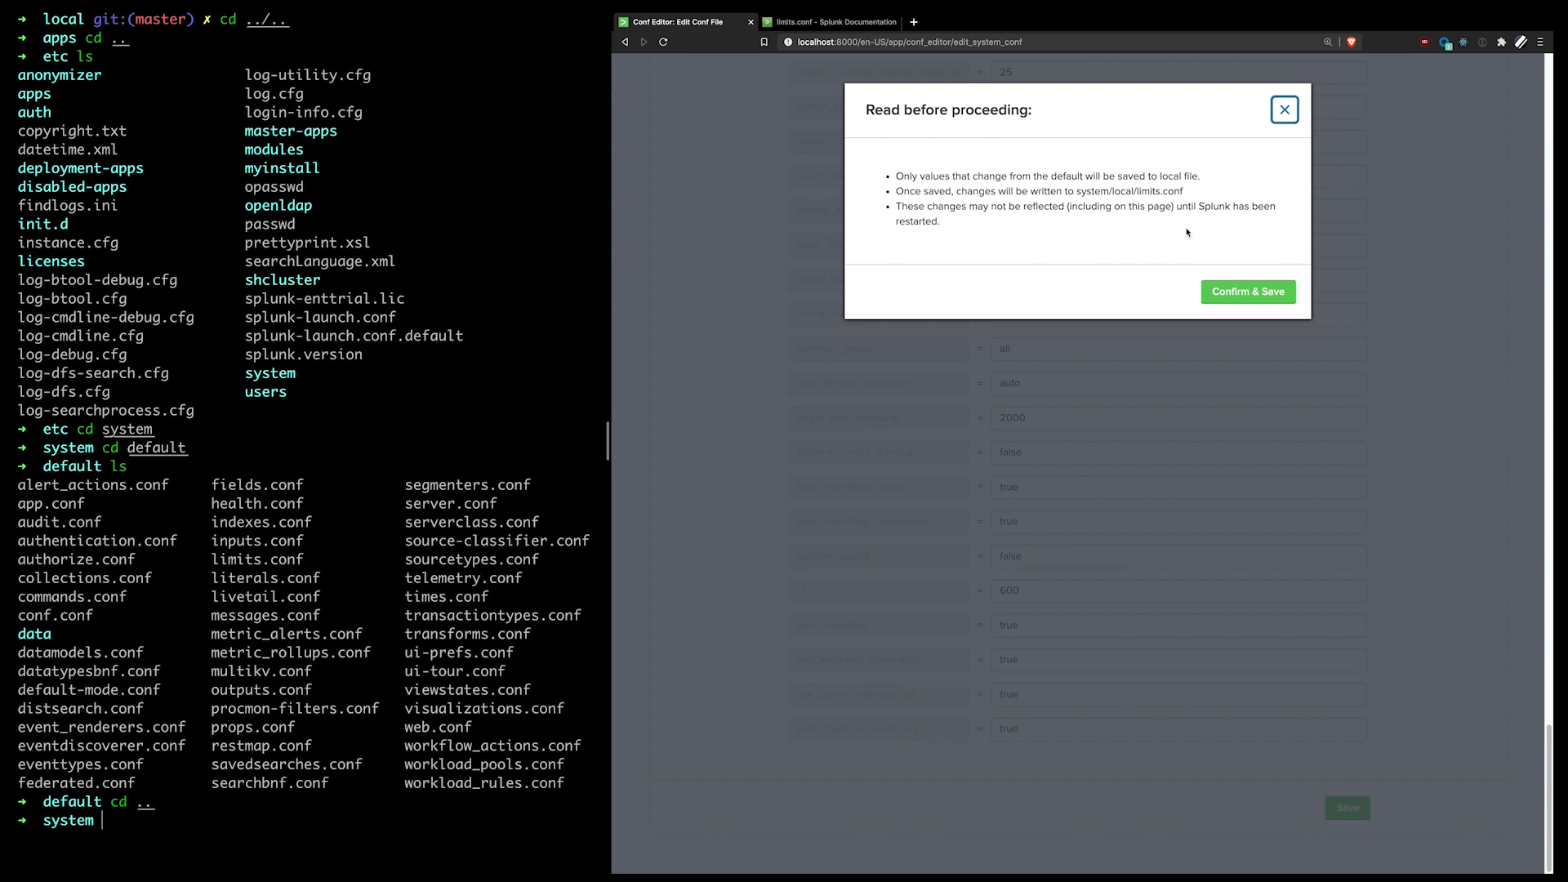
pyautogui.click(1261, 295)
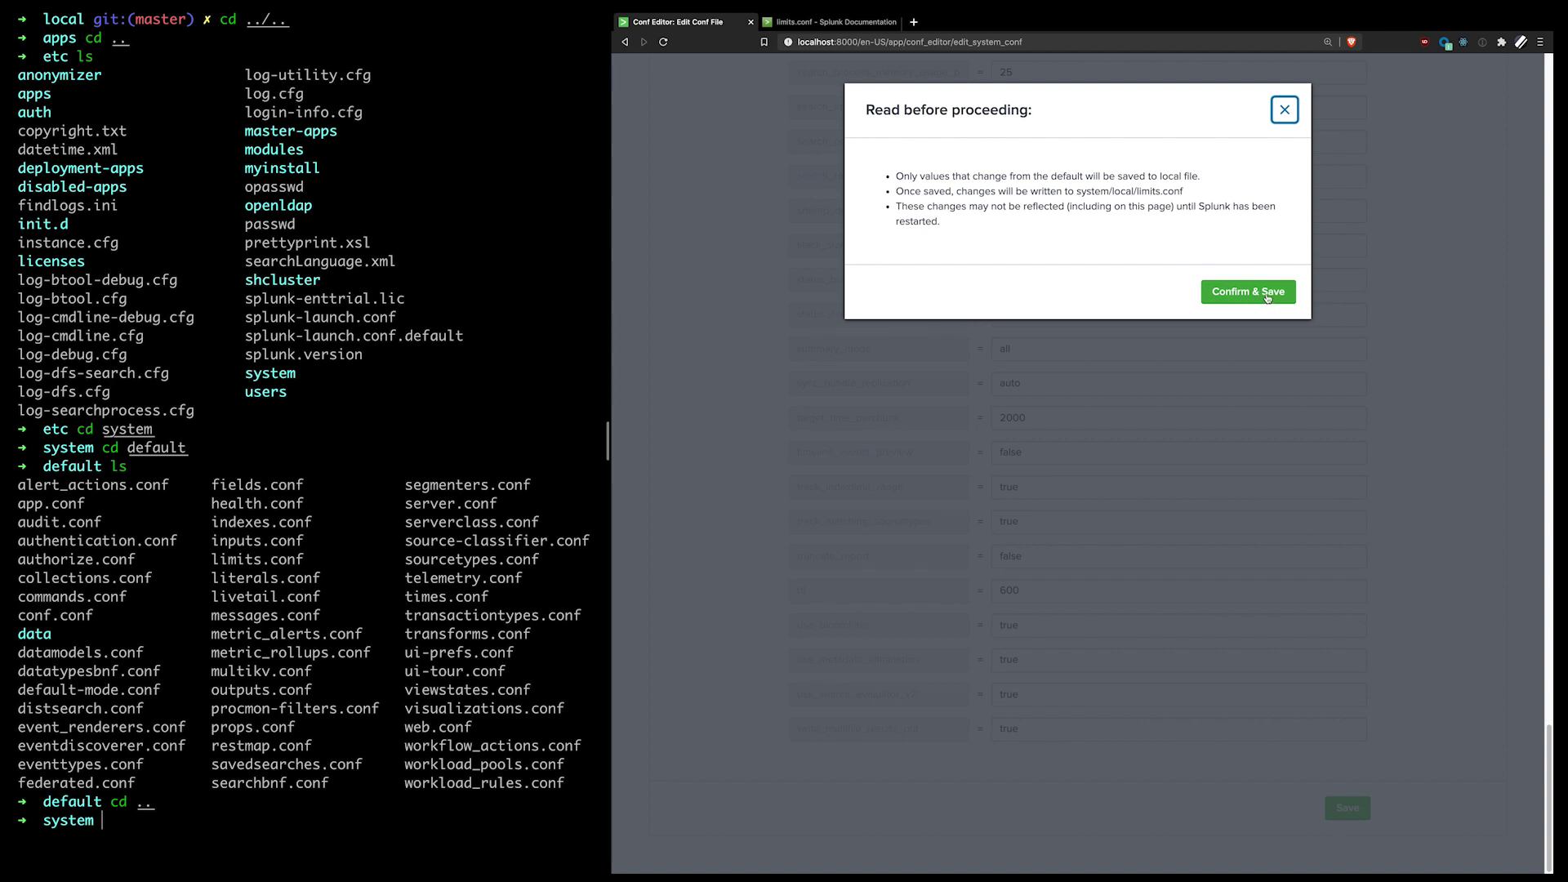
pyautogui.click(1266, 297)
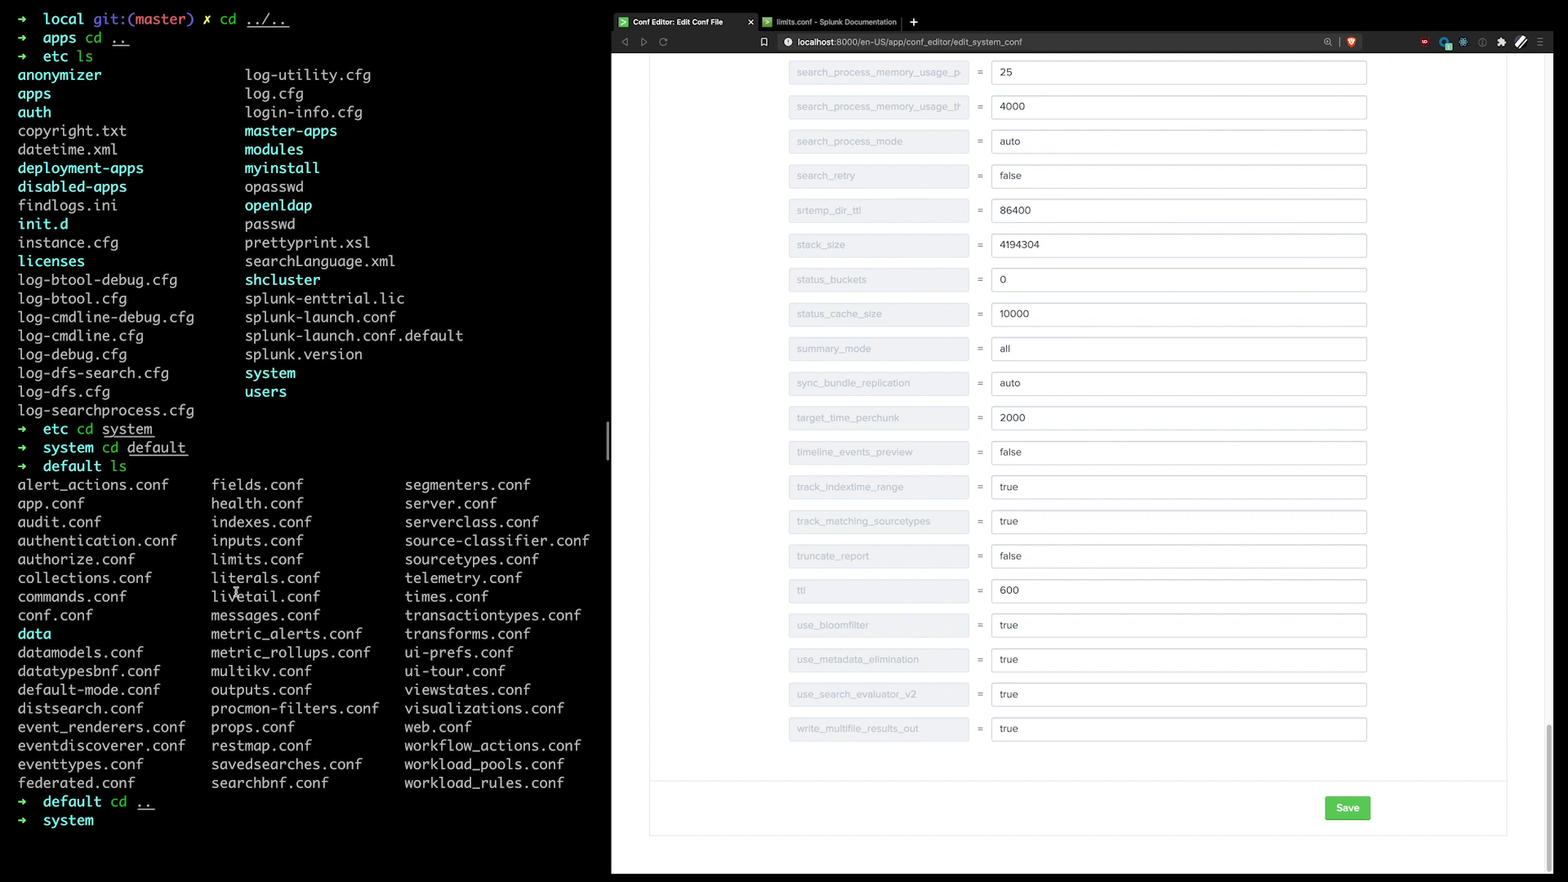
# Step: List the system folder, move into local, and print limits.conf
pyautogui.write('ls')
pyautogui.press('Return')
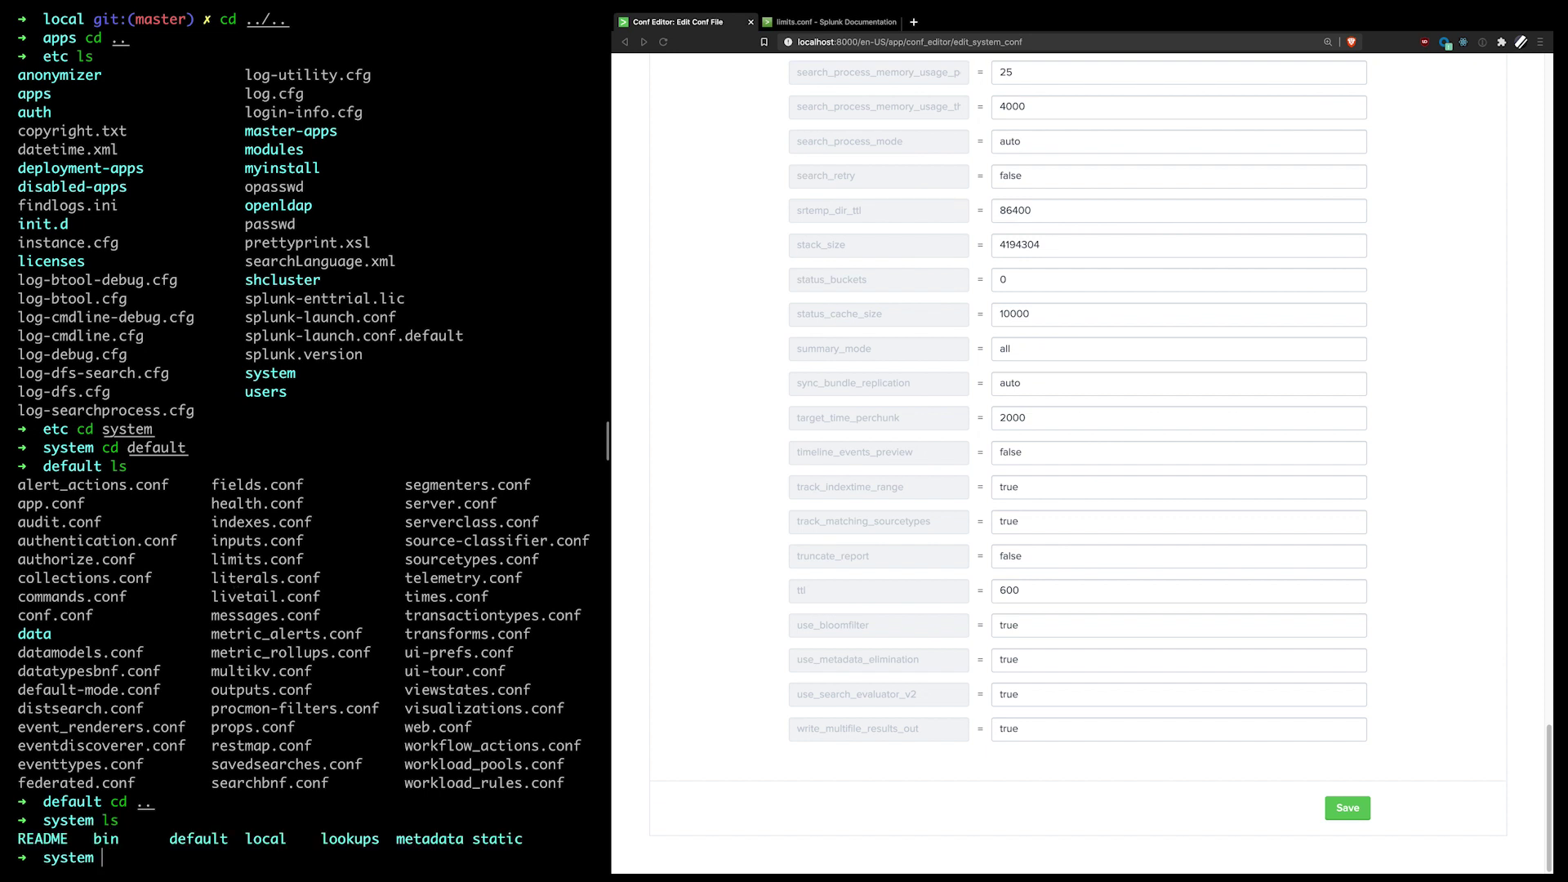
pyautogui.write('cd lo')
pyautogui.press('Tab')
pyautogui.write('cal')
pyautogui.press('Return')
pyautogui.write('ls')
pyautogui.press('Return')
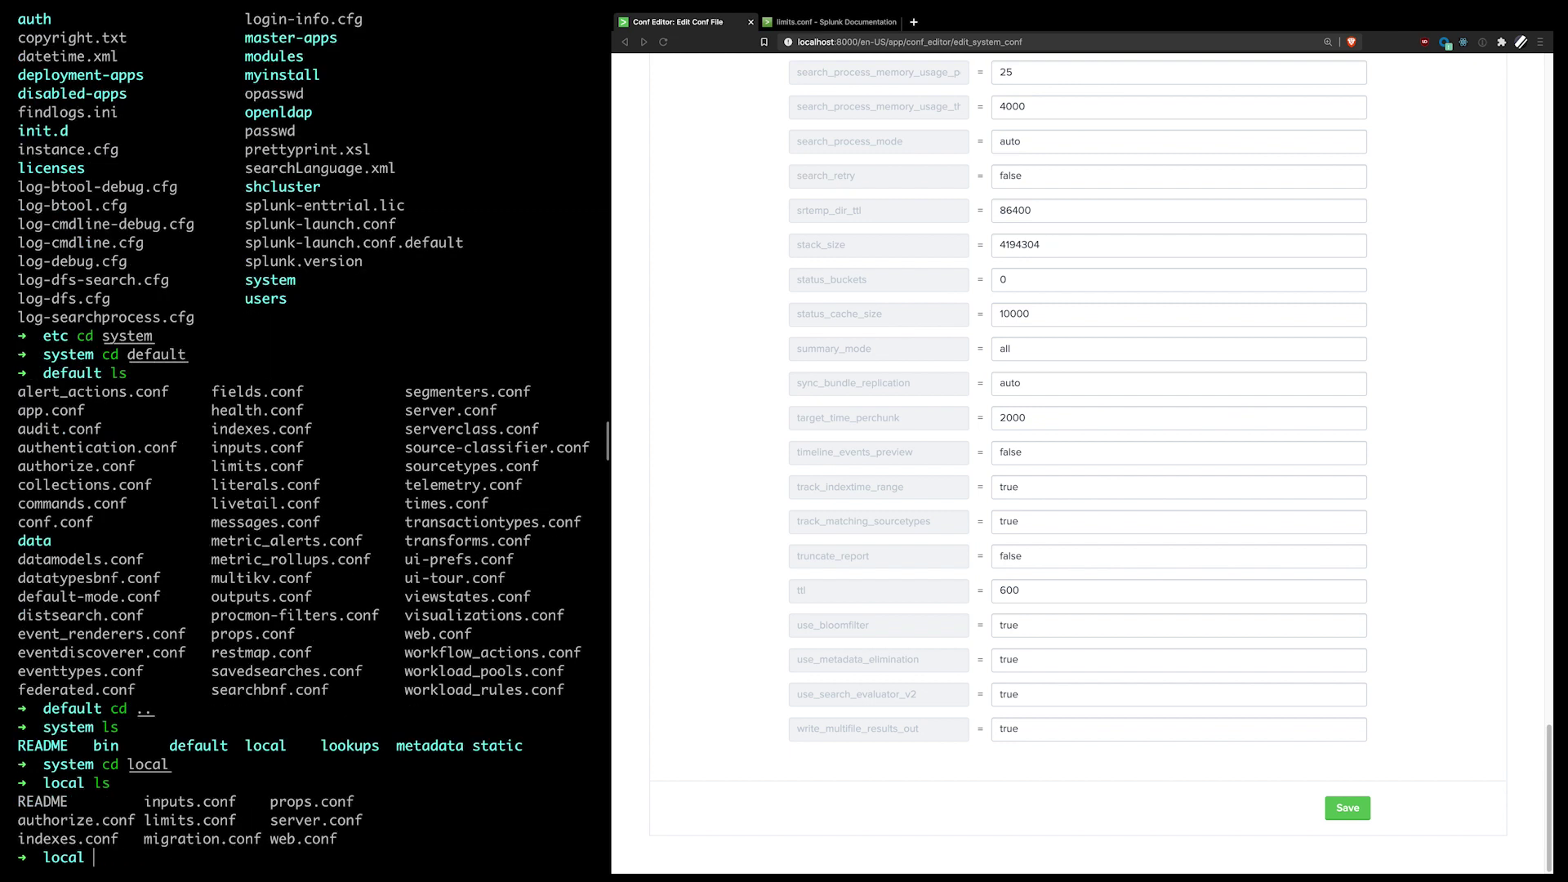
pyautogui.write('cat limits.conf')
pyautogui.press('Return')
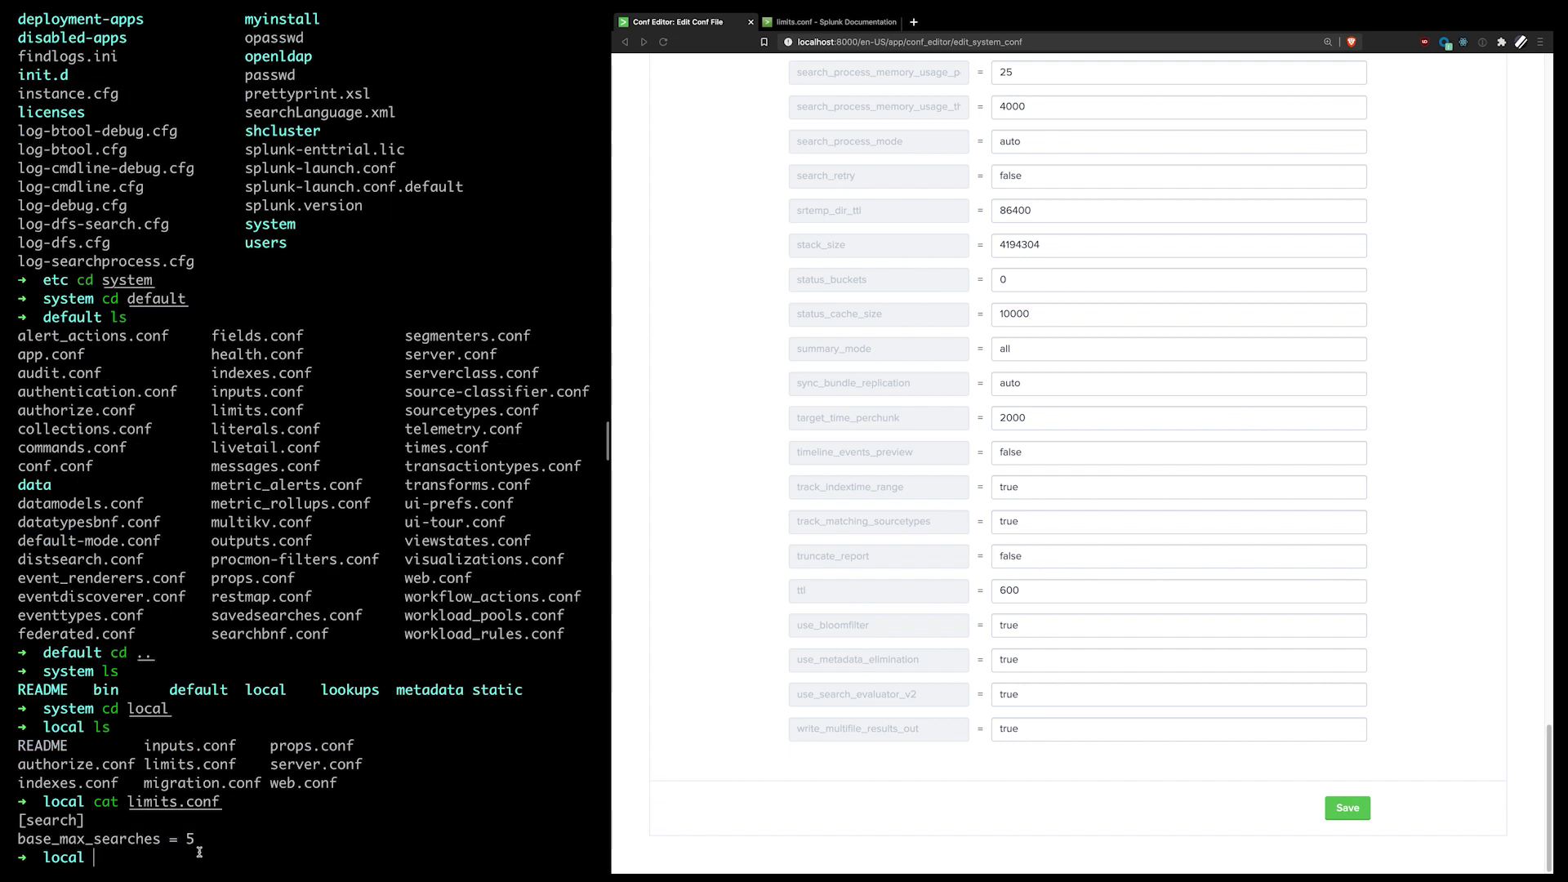
# Step: Highlight base_max_searches = 5 under [search], then open the system conf file list
pyautogui.moveTo(202, 842); pyautogui.dragTo(202, 828)
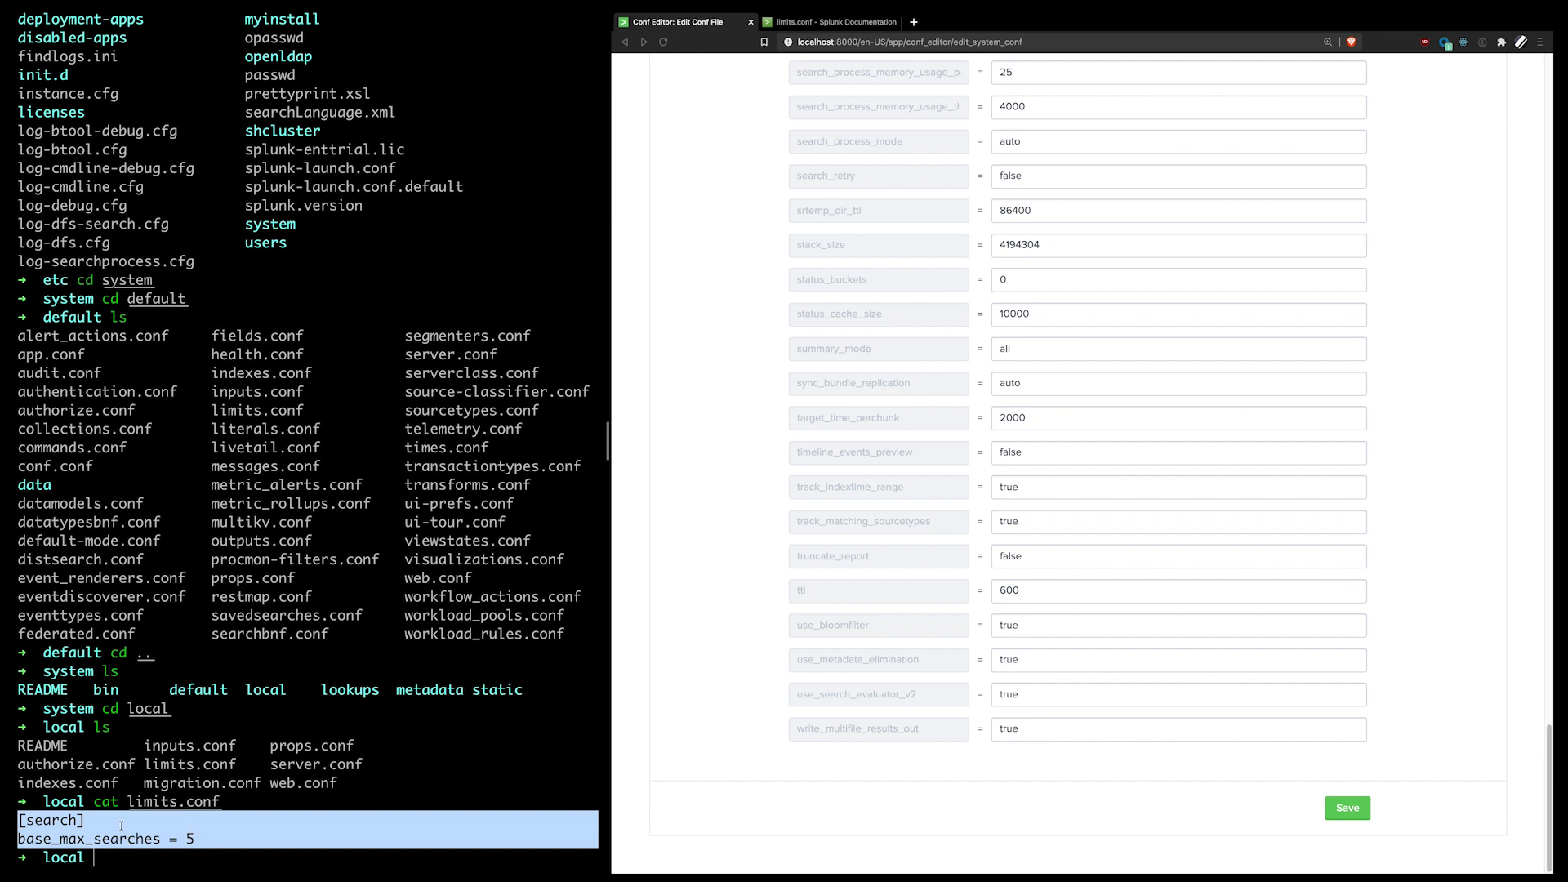
pyautogui.doubleClick(154, 839)
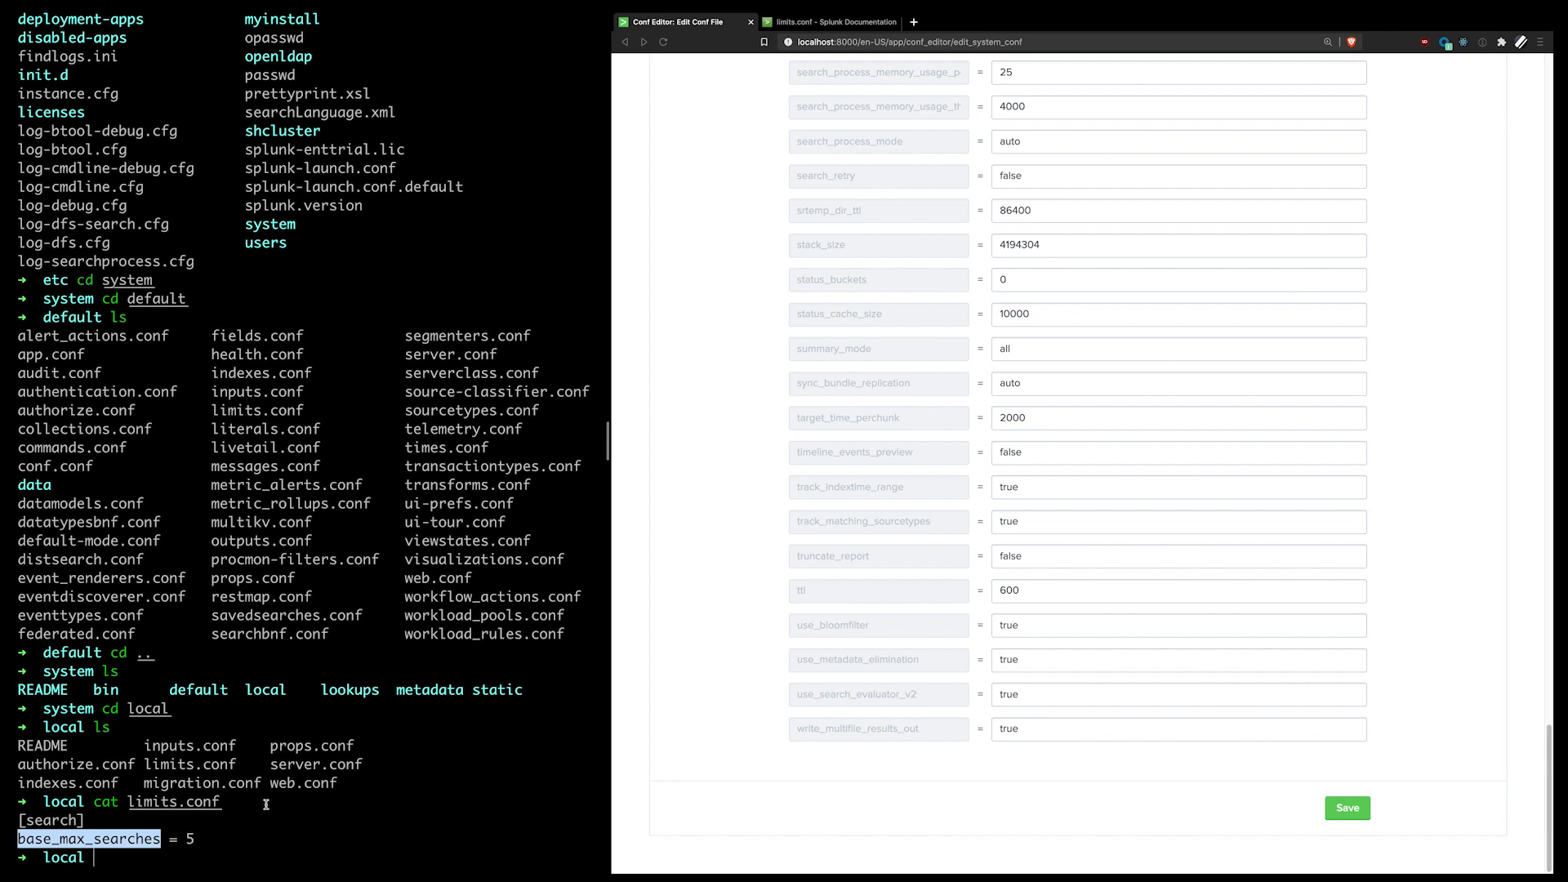
pyautogui.click(341, 786)
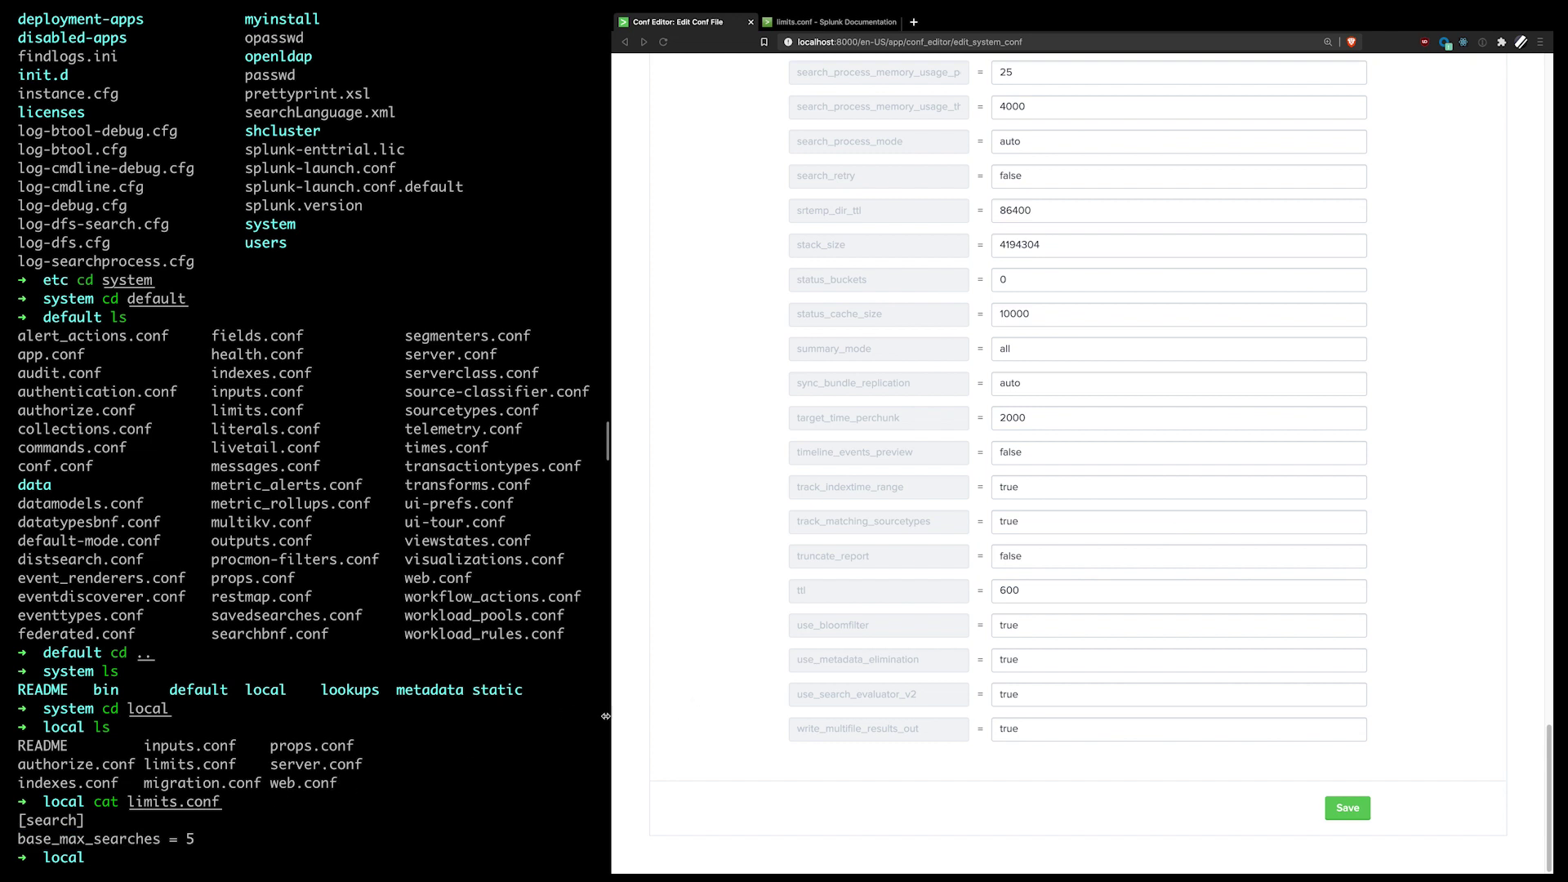
pyautogui.scroll(20, 864, 650)
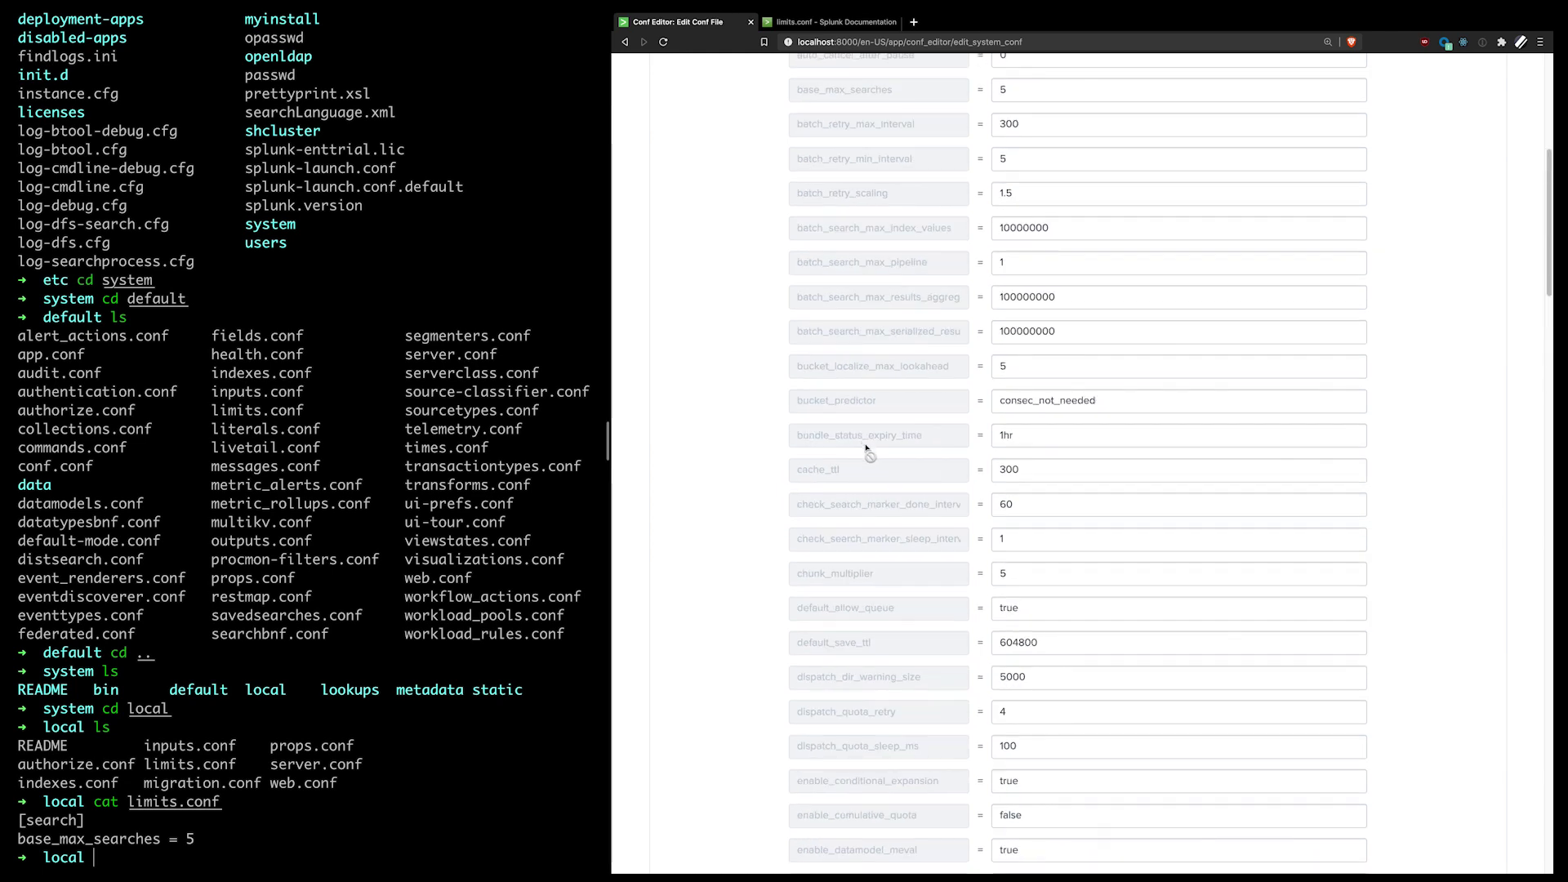
pyautogui.scroll(6, 868, 449)
pyautogui.click(1070, 249)
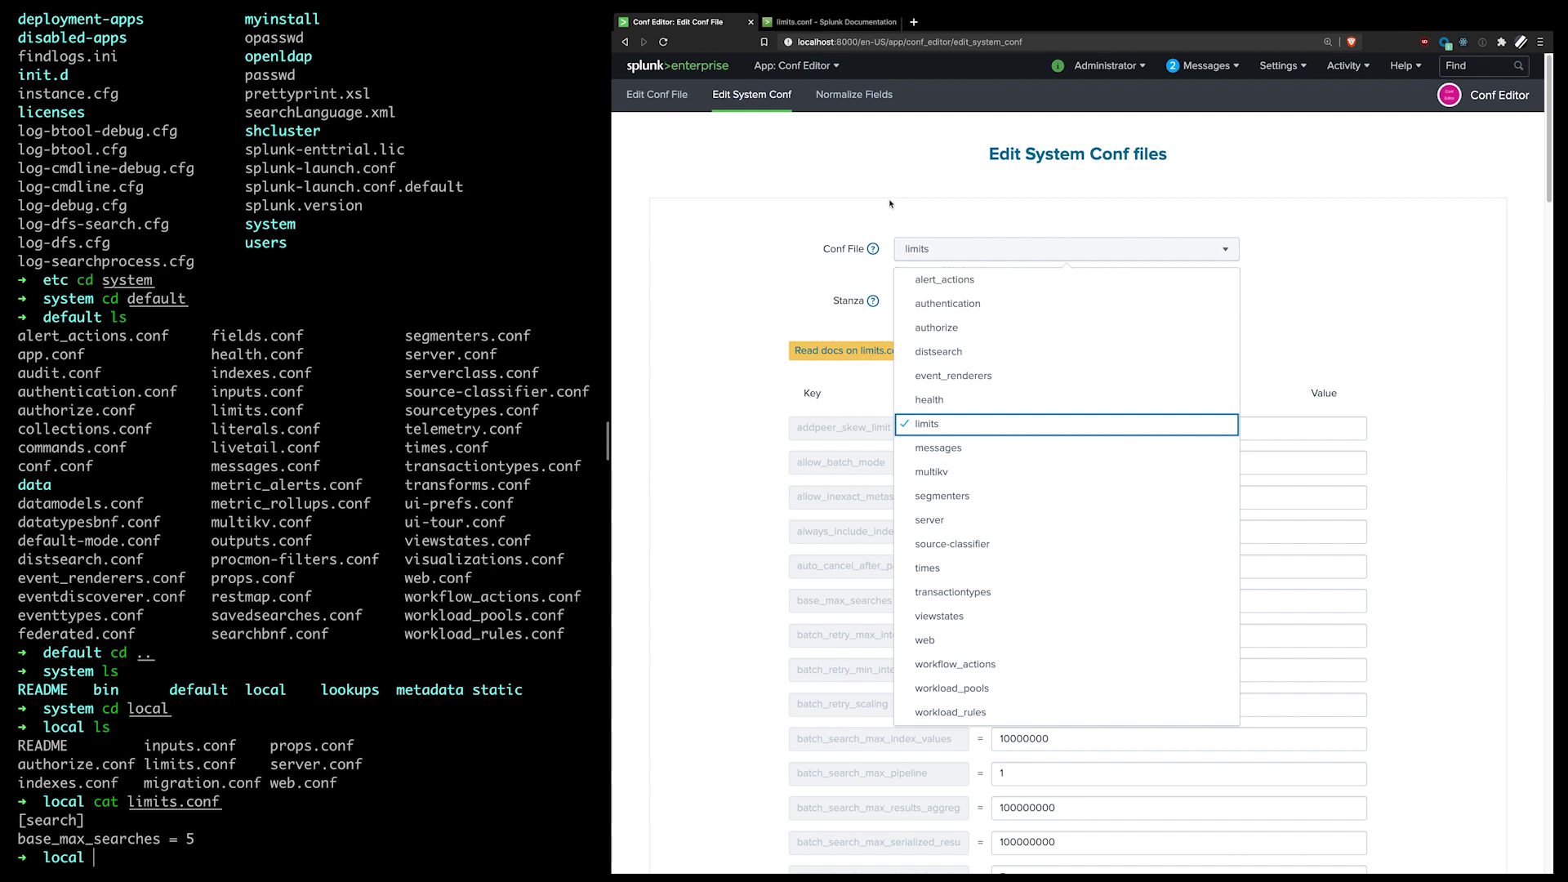
# Step: Load authentication.conf's authentication stanza, showing authType Splunk and SHA512-crypt hashing
pyautogui.click(1052, 309)
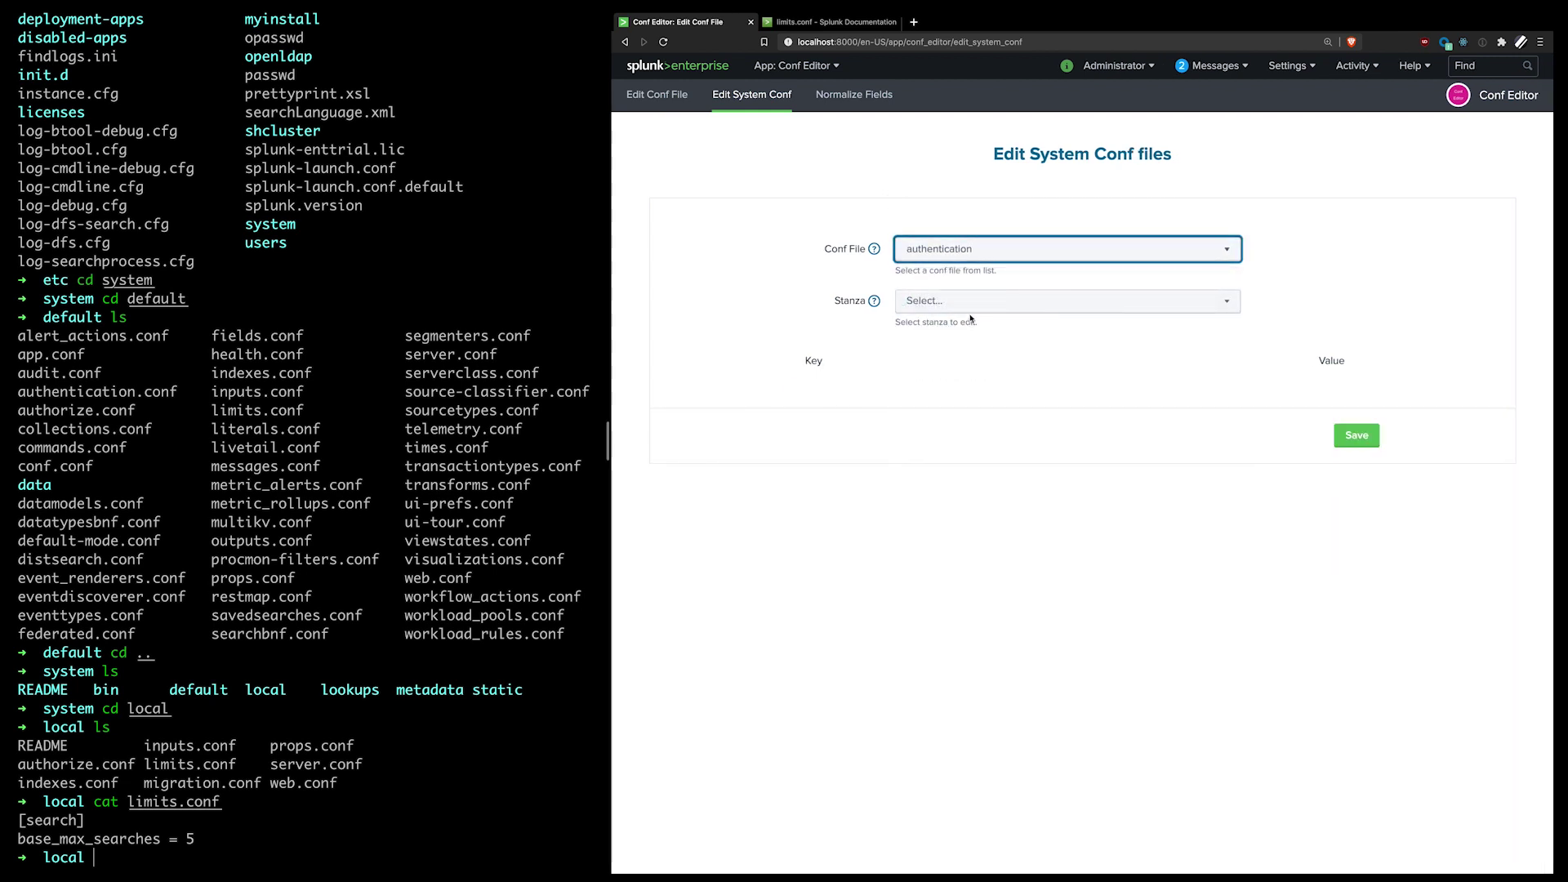
pyautogui.click(972, 302)
pyautogui.click(1010, 330)
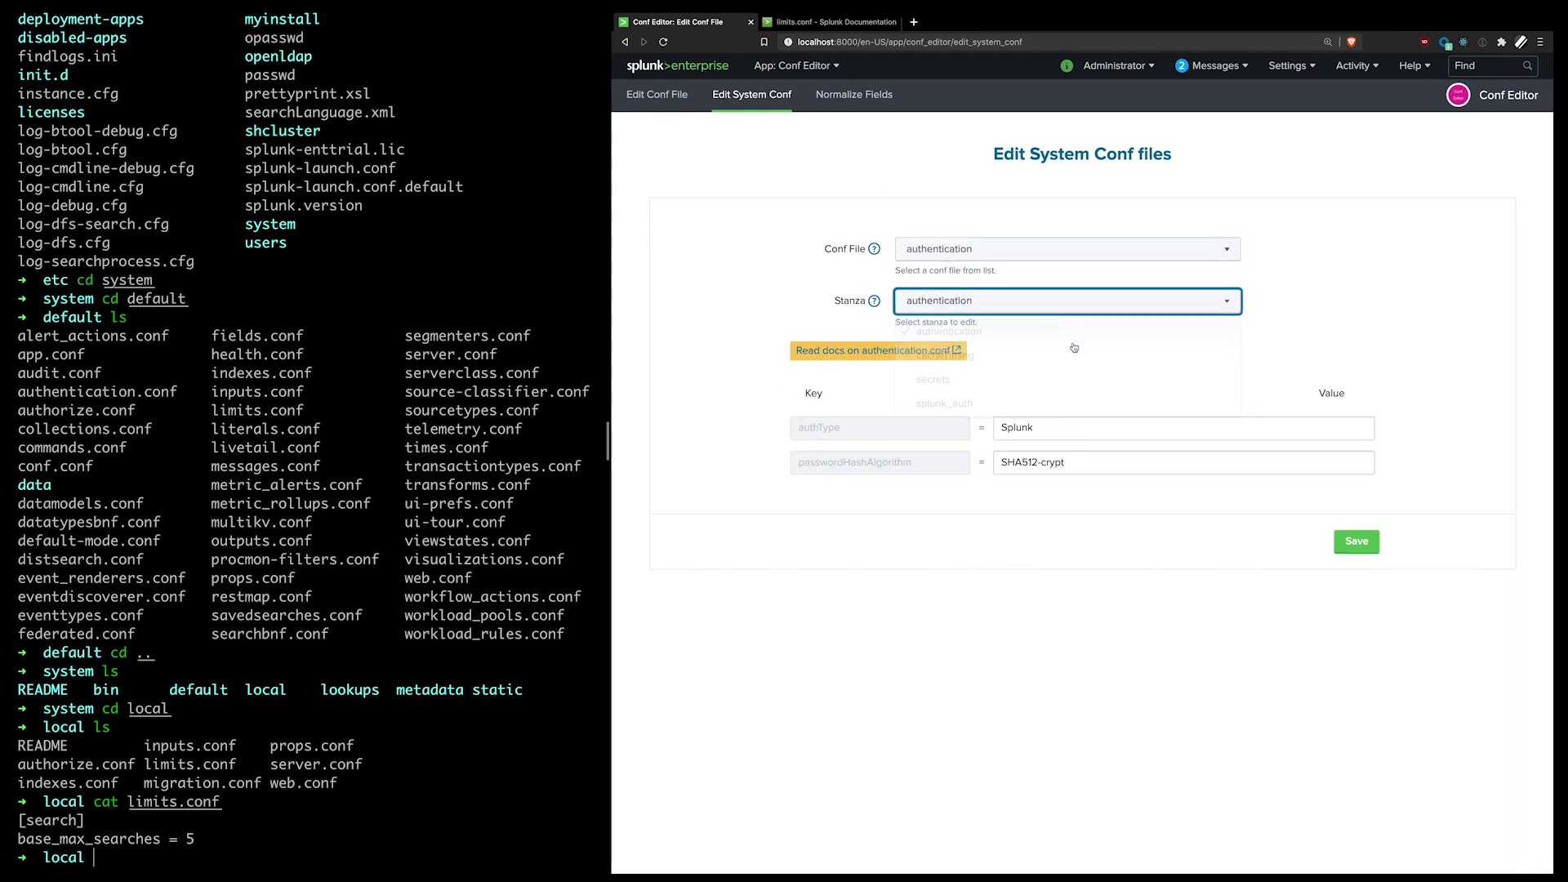
# Step: Glance at the authentication.conf documentation, then go to the Normalize Fields page
pyautogui.click(939, 350)
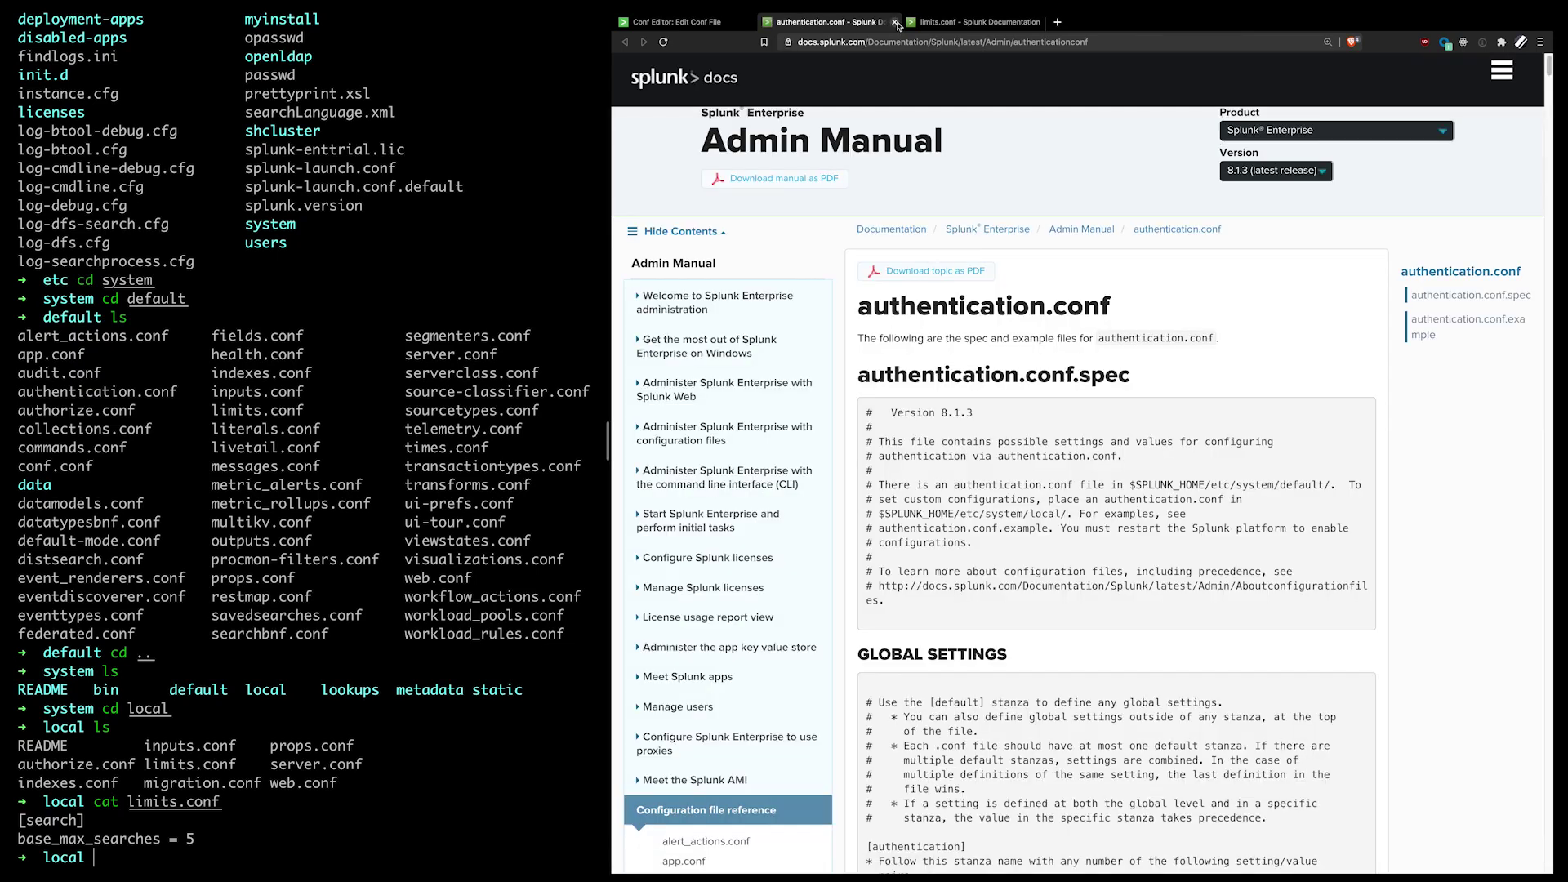
pyautogui.click(895, 23)
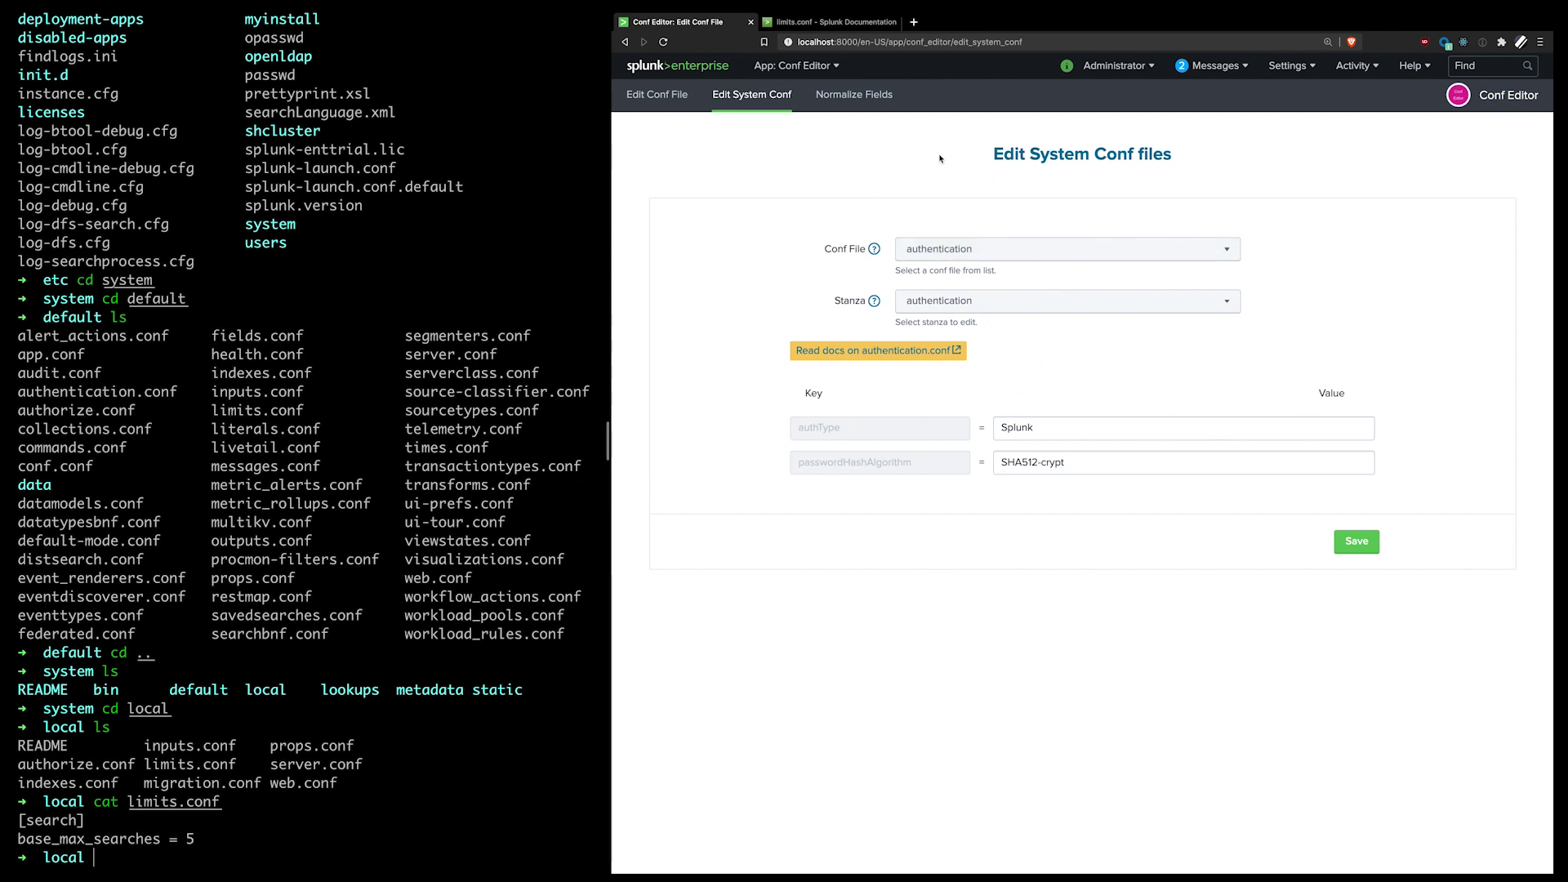
pyautogui.click(854, 95)
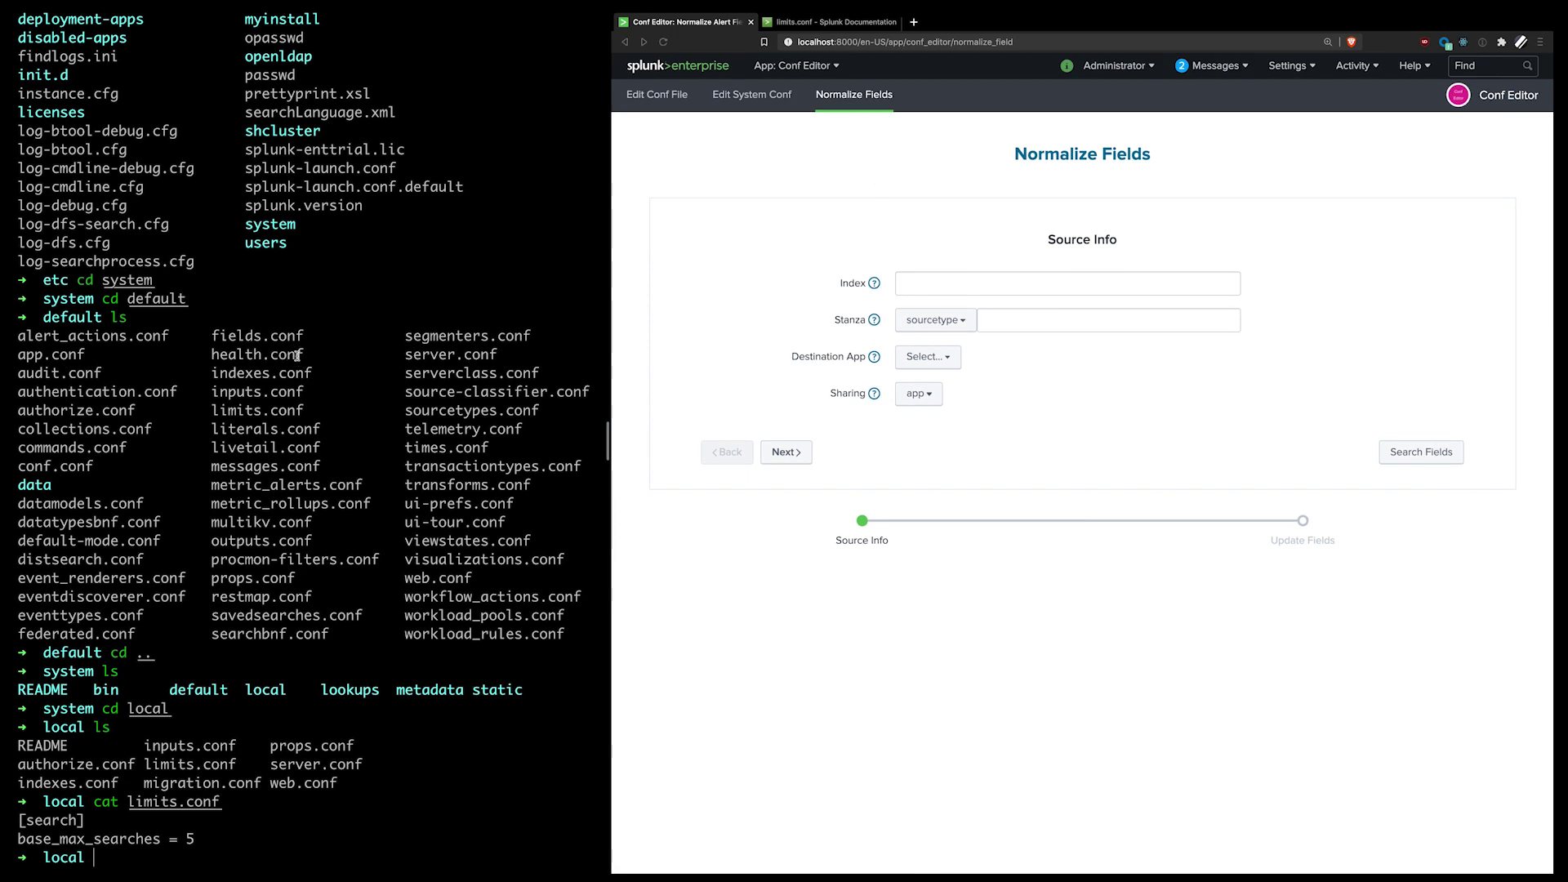
# Step: Clear the terminal and enter index main and stanza nessus as the source info
pyautogui.write('clear')
pyautogui.press('Return')
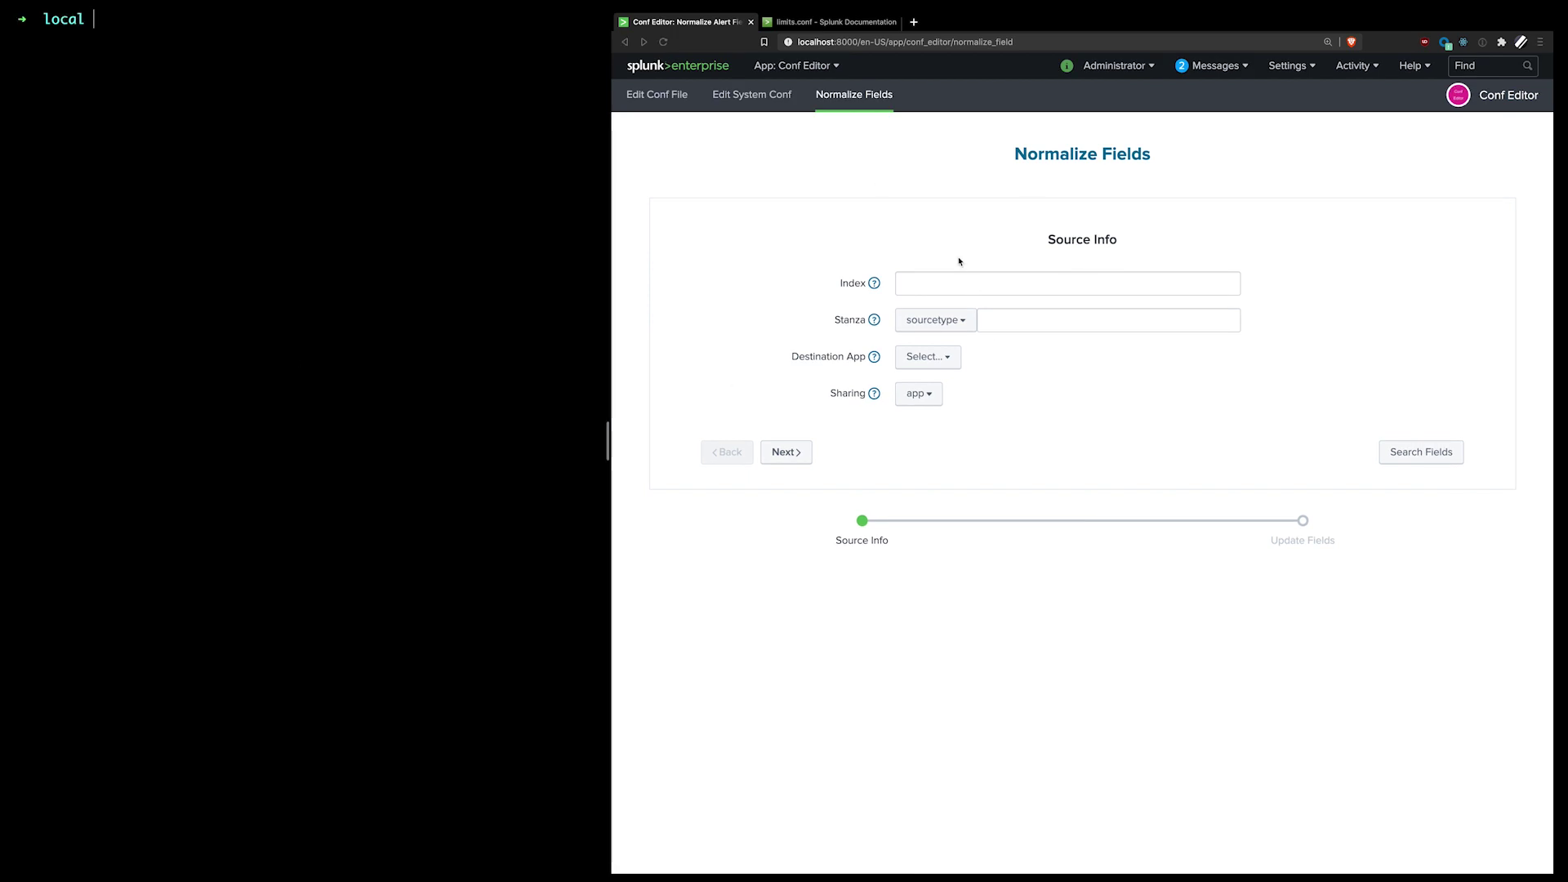
pyautogui.click(985, 283)
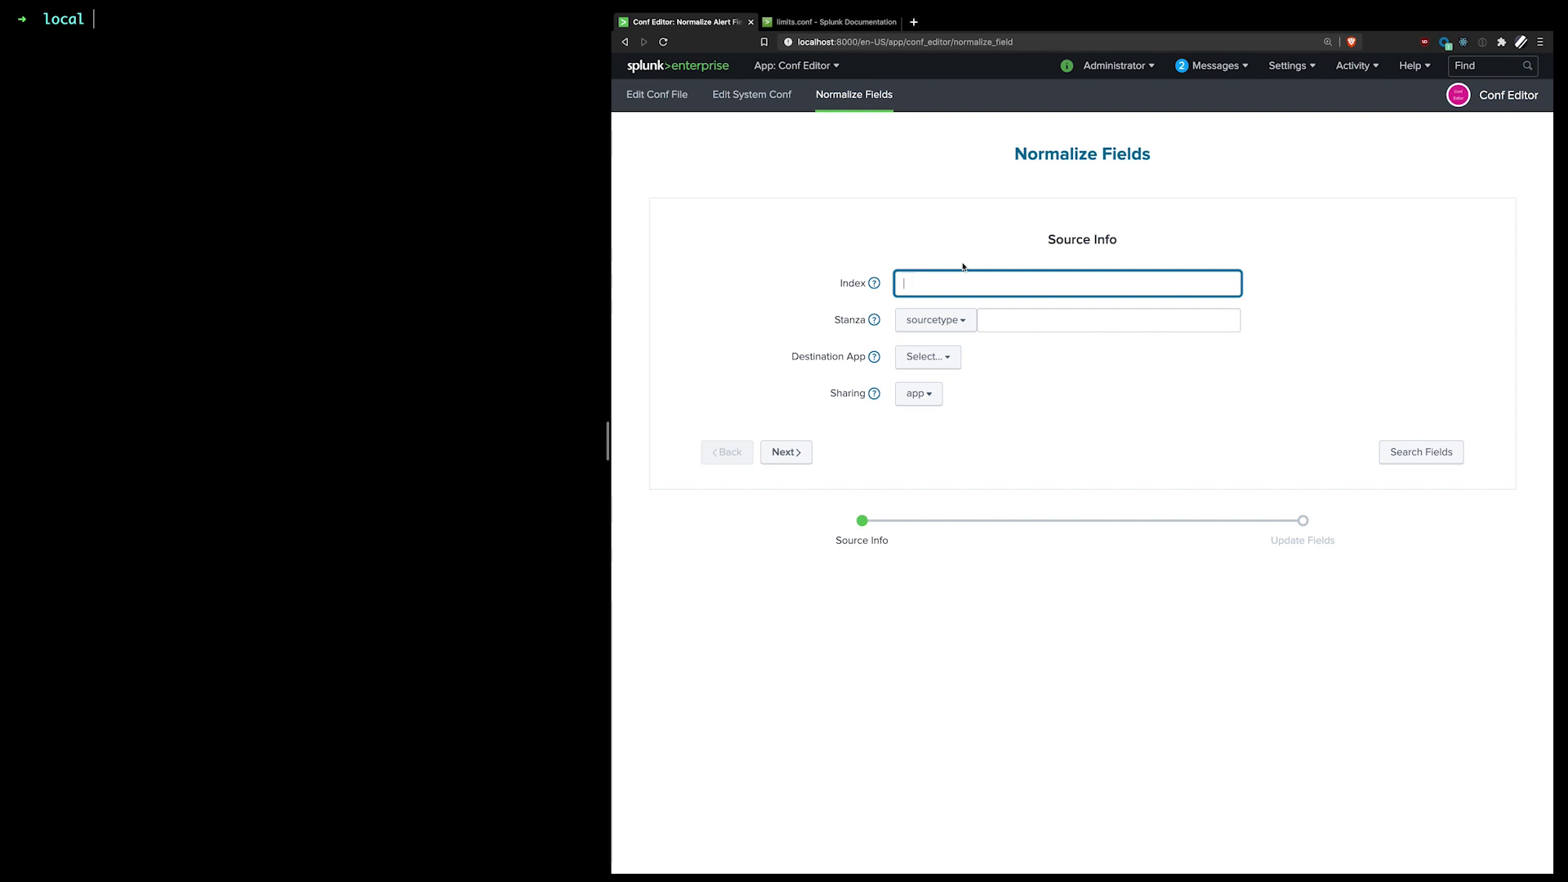
pyautogui.write('test')
pyautogui.press('BackSpace')
pyautogui.press('BackSpace')
pyautogui.press('BackSpace')
pyautogui.press('BackSpace')
pyautogui.write('main')
pyautogui.click(990, 330)
pyautogui.click(1006, 319)
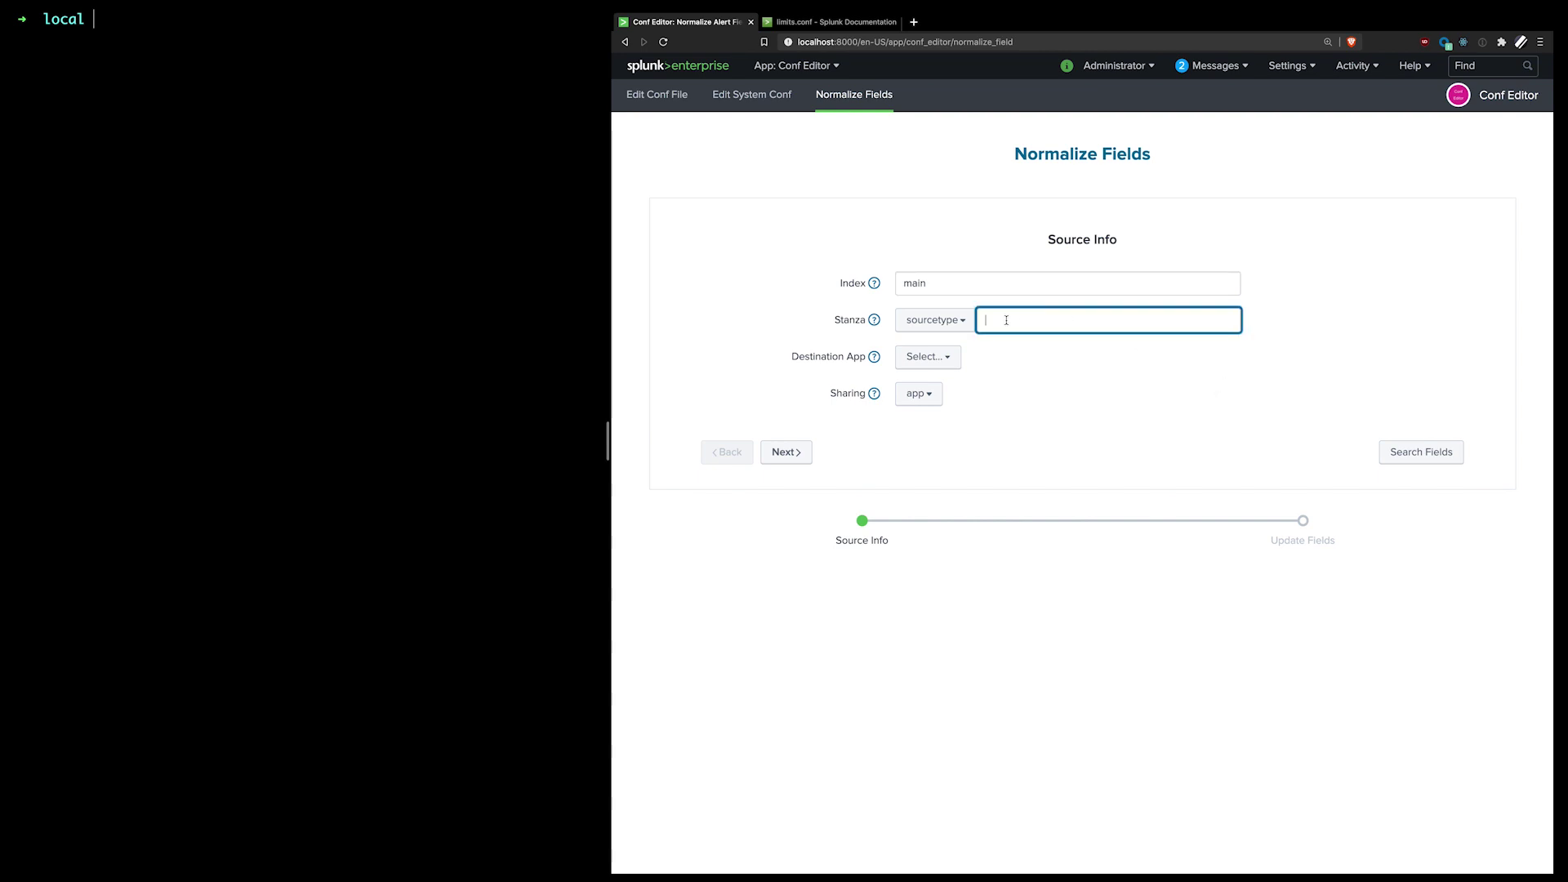
pyautogui.write('nessus')
pyautogui.click(1289, 385)
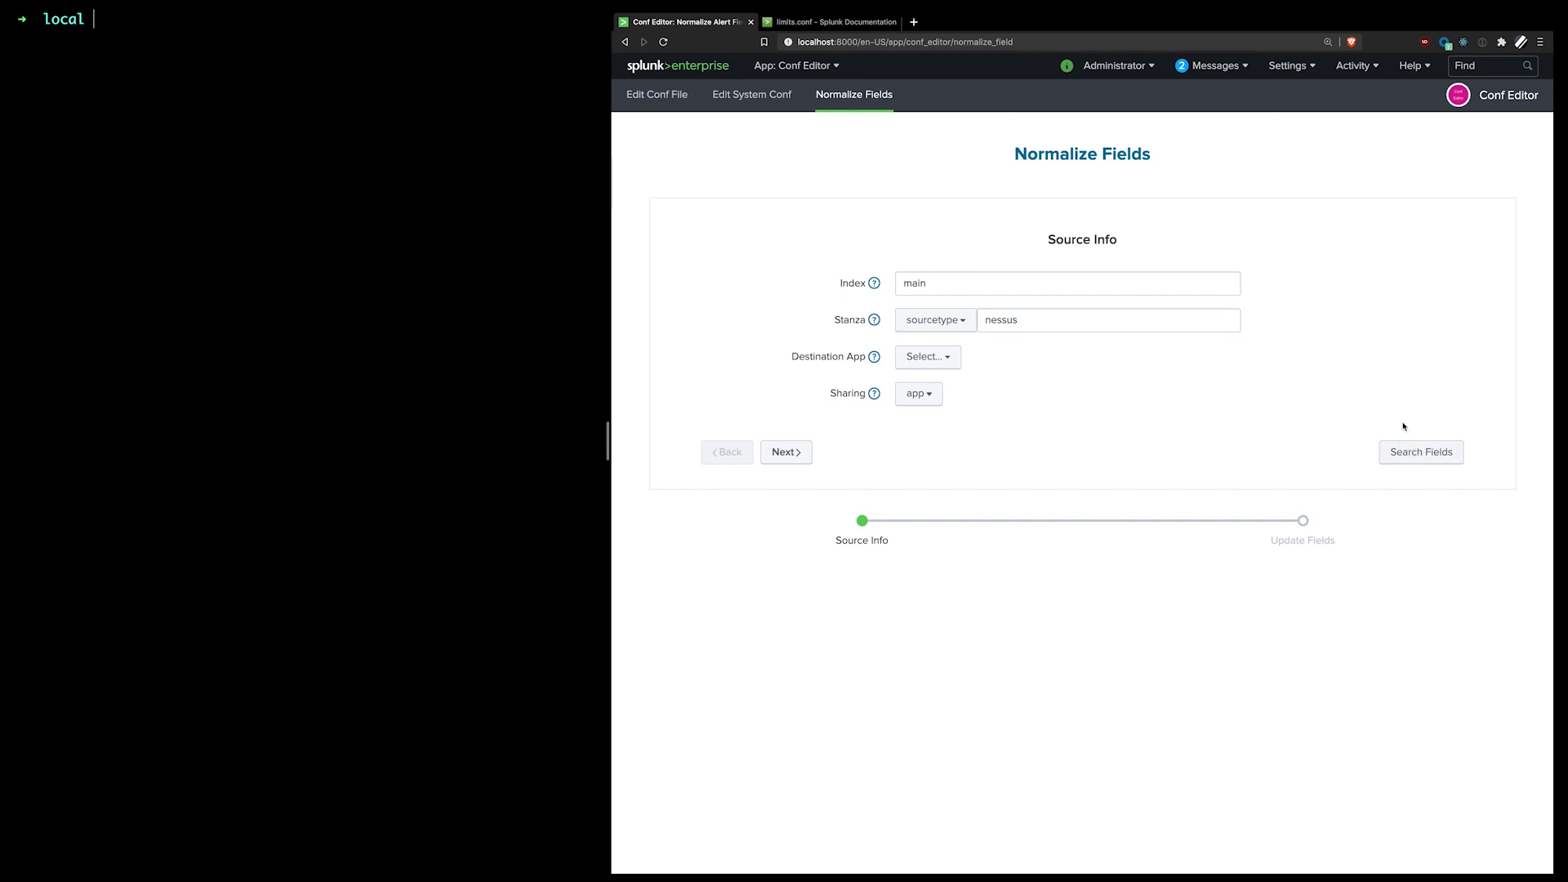
# Step: Set the destination app to Conf Editor and search the matching nessus events
pyautogui.click(957, 361)
pyautogui.click(949, 388)
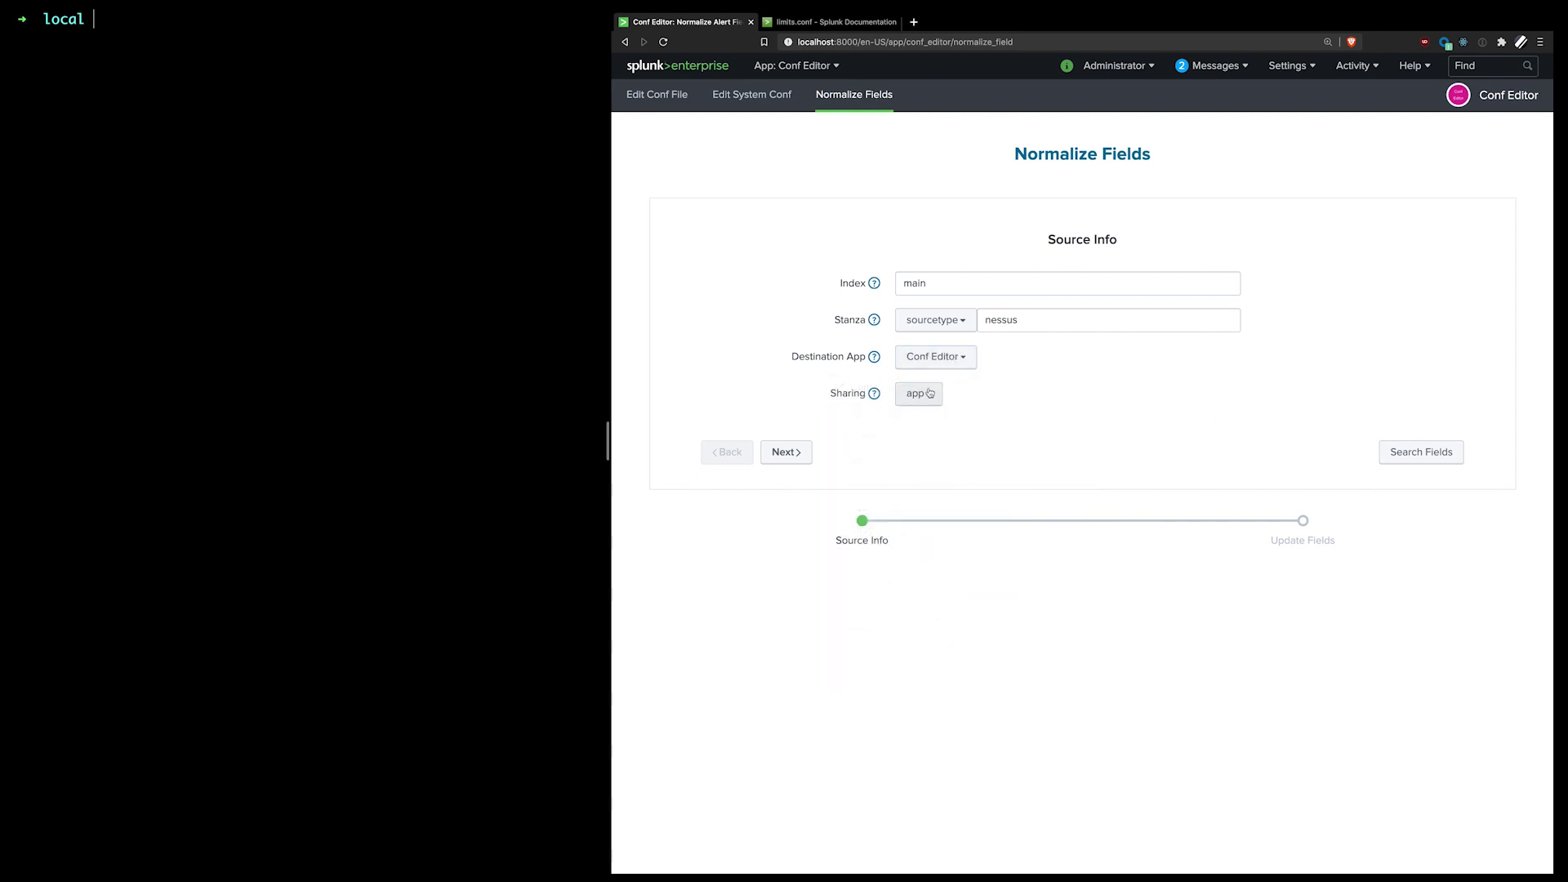
pyautogui.click(1132, 399)
pyautogui.click(1418, 451)
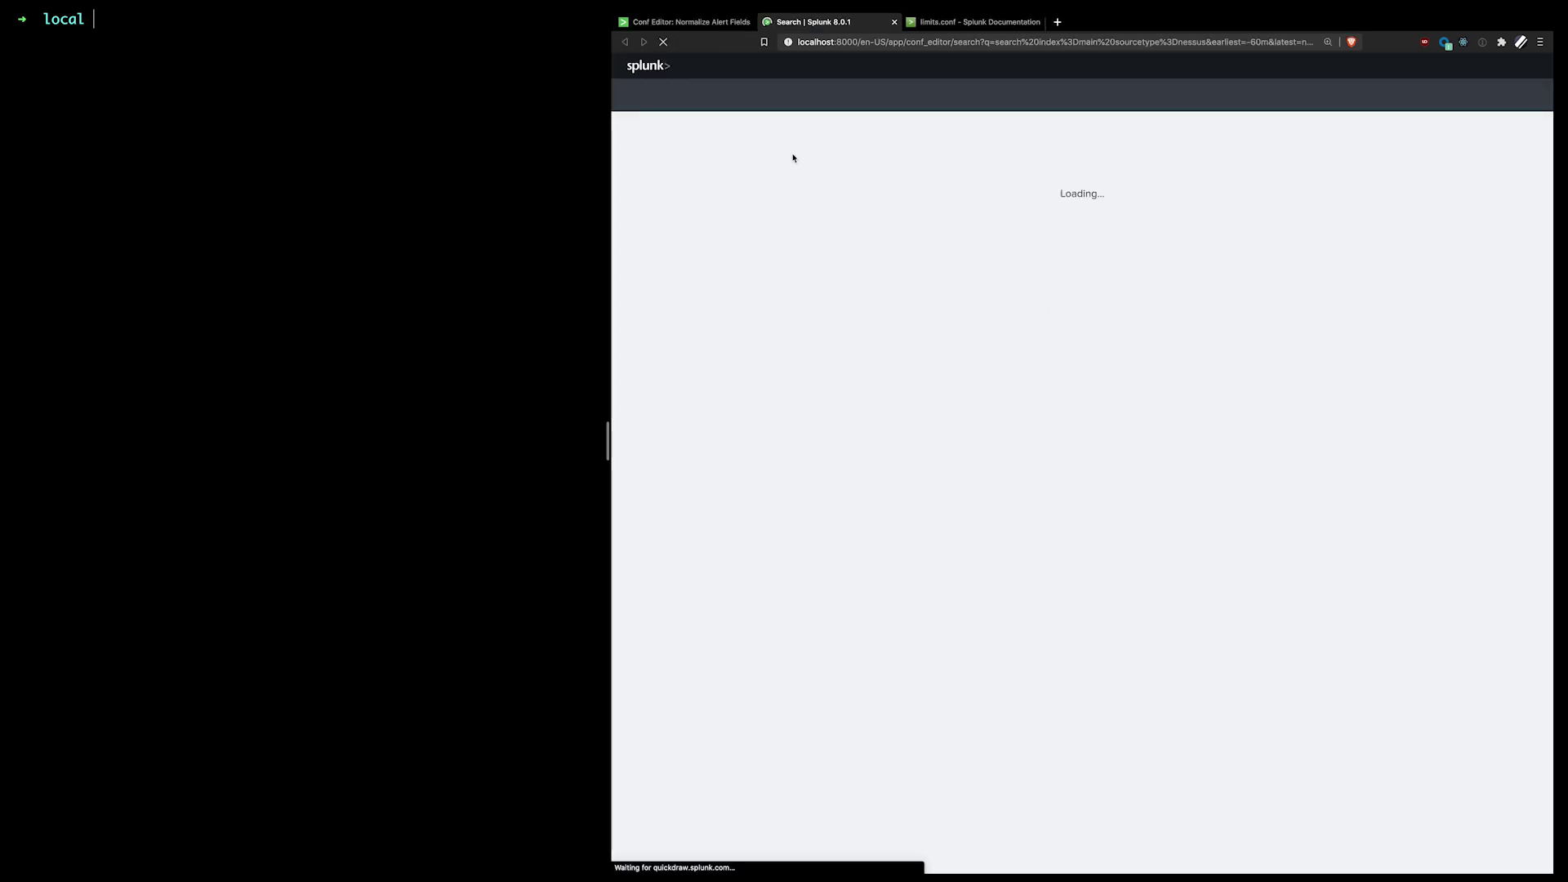
# Step: Inspect the index=main sourcetype=nessus search query, then return to the Normalize Fields form
pyautogui.doubleClick(929, 41)
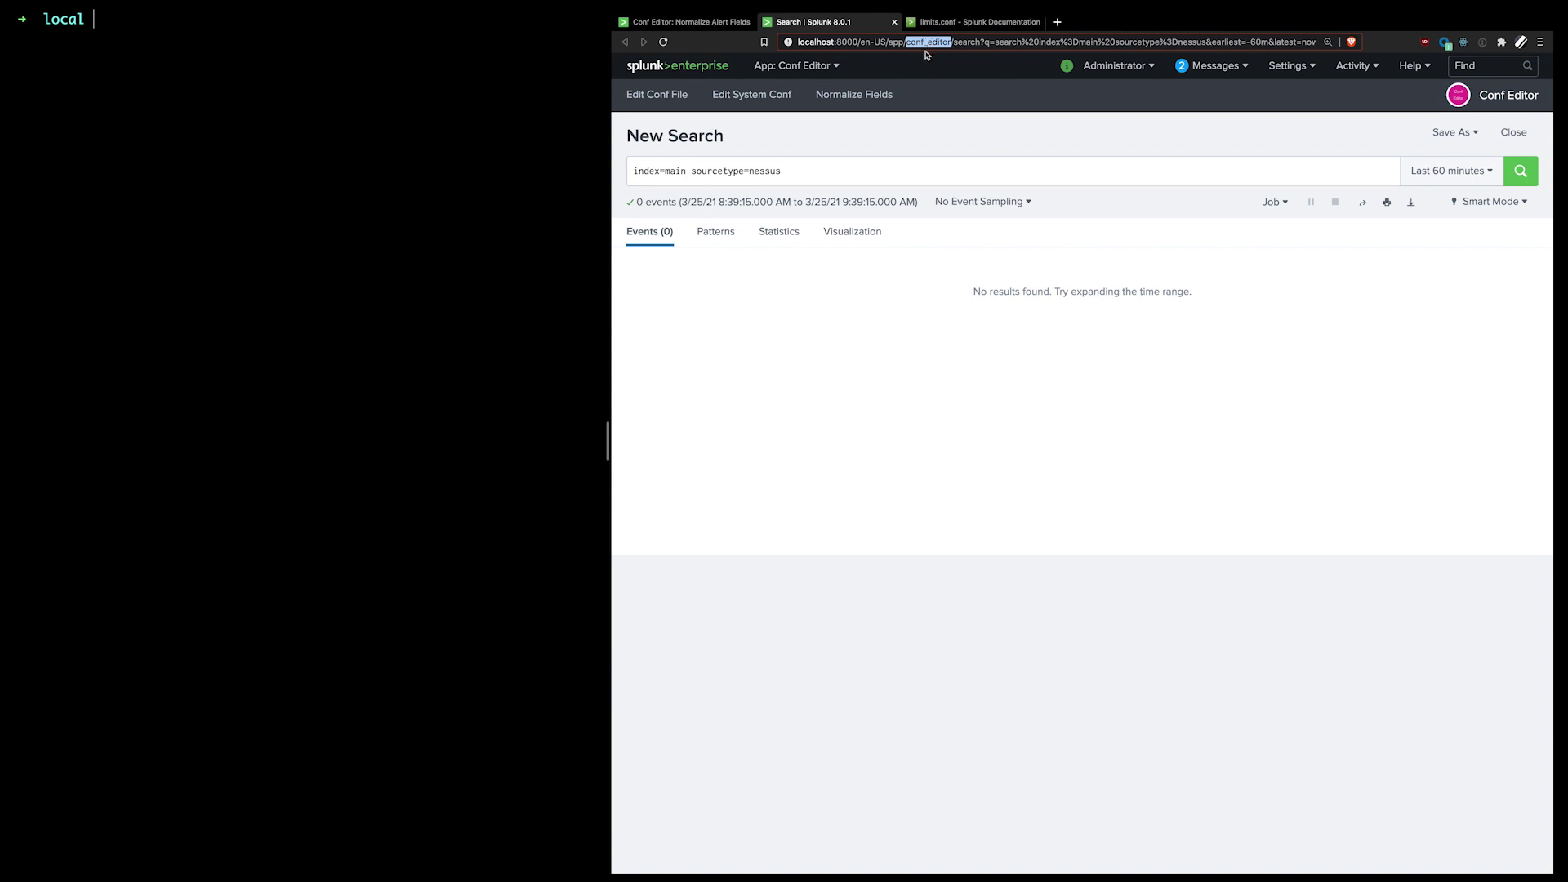
pyautogui.click(849, 177)
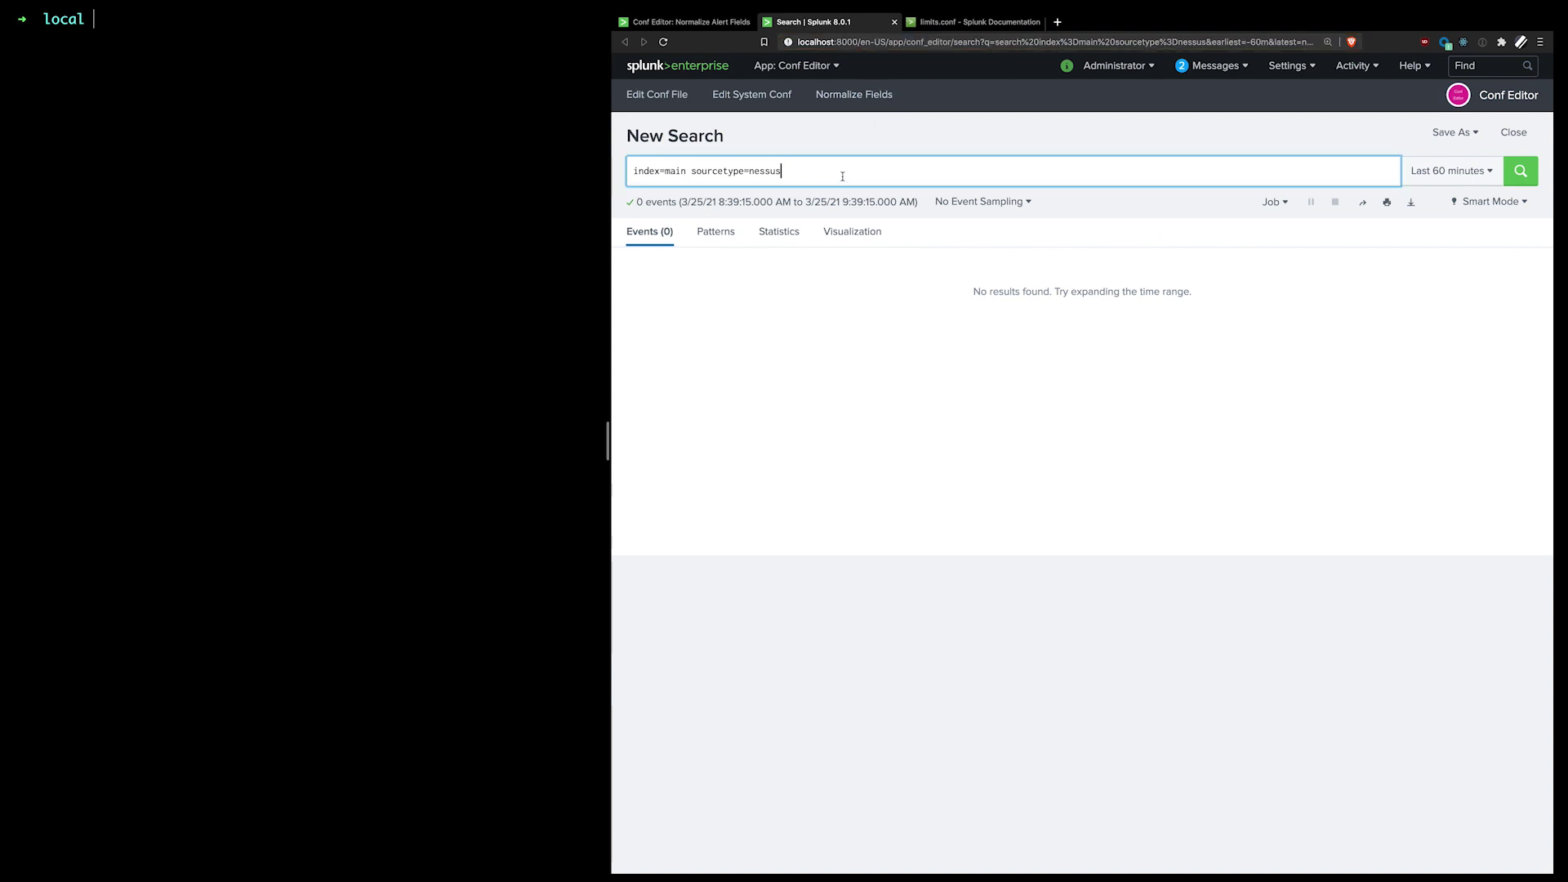
pyautogui.moveTo(840, 167); pyautogui.dragTo(554, 162)
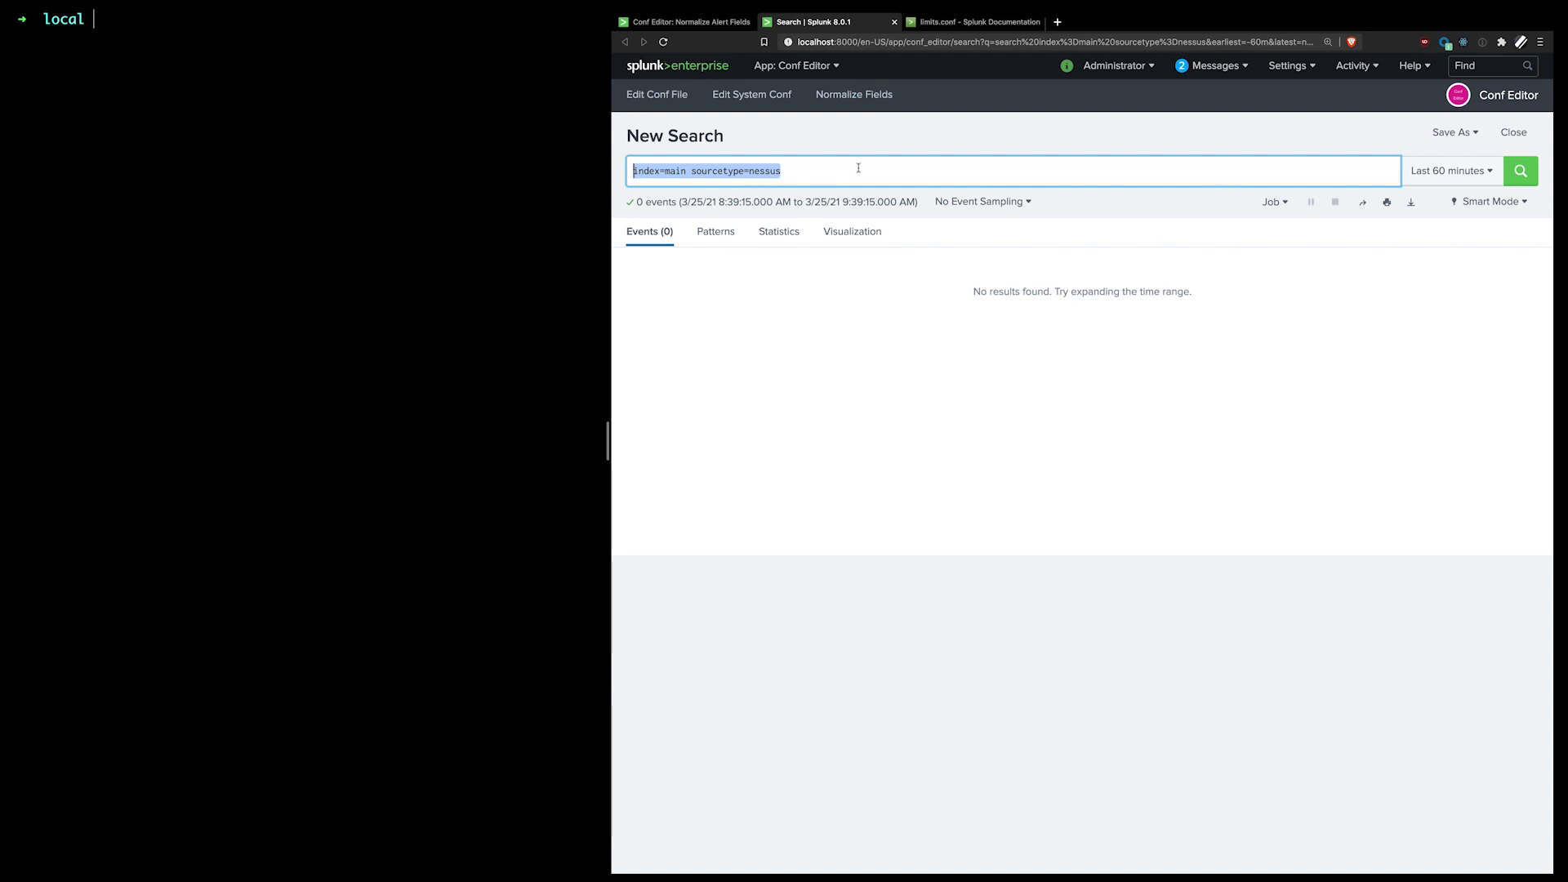
pyautogui.click(686, 22)
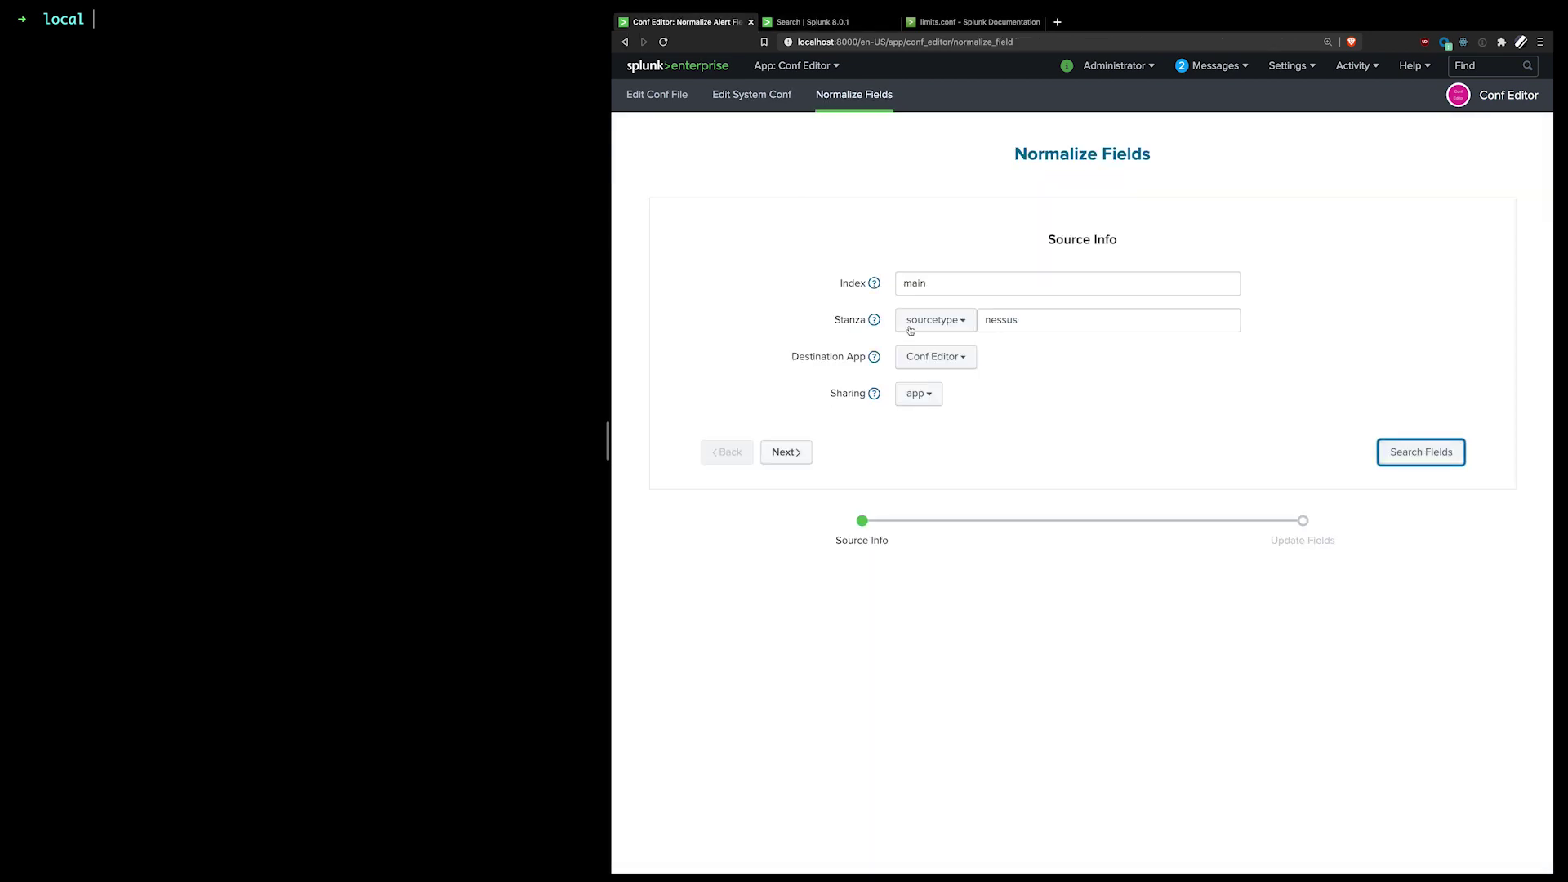
pyautogui.click(840, 23)
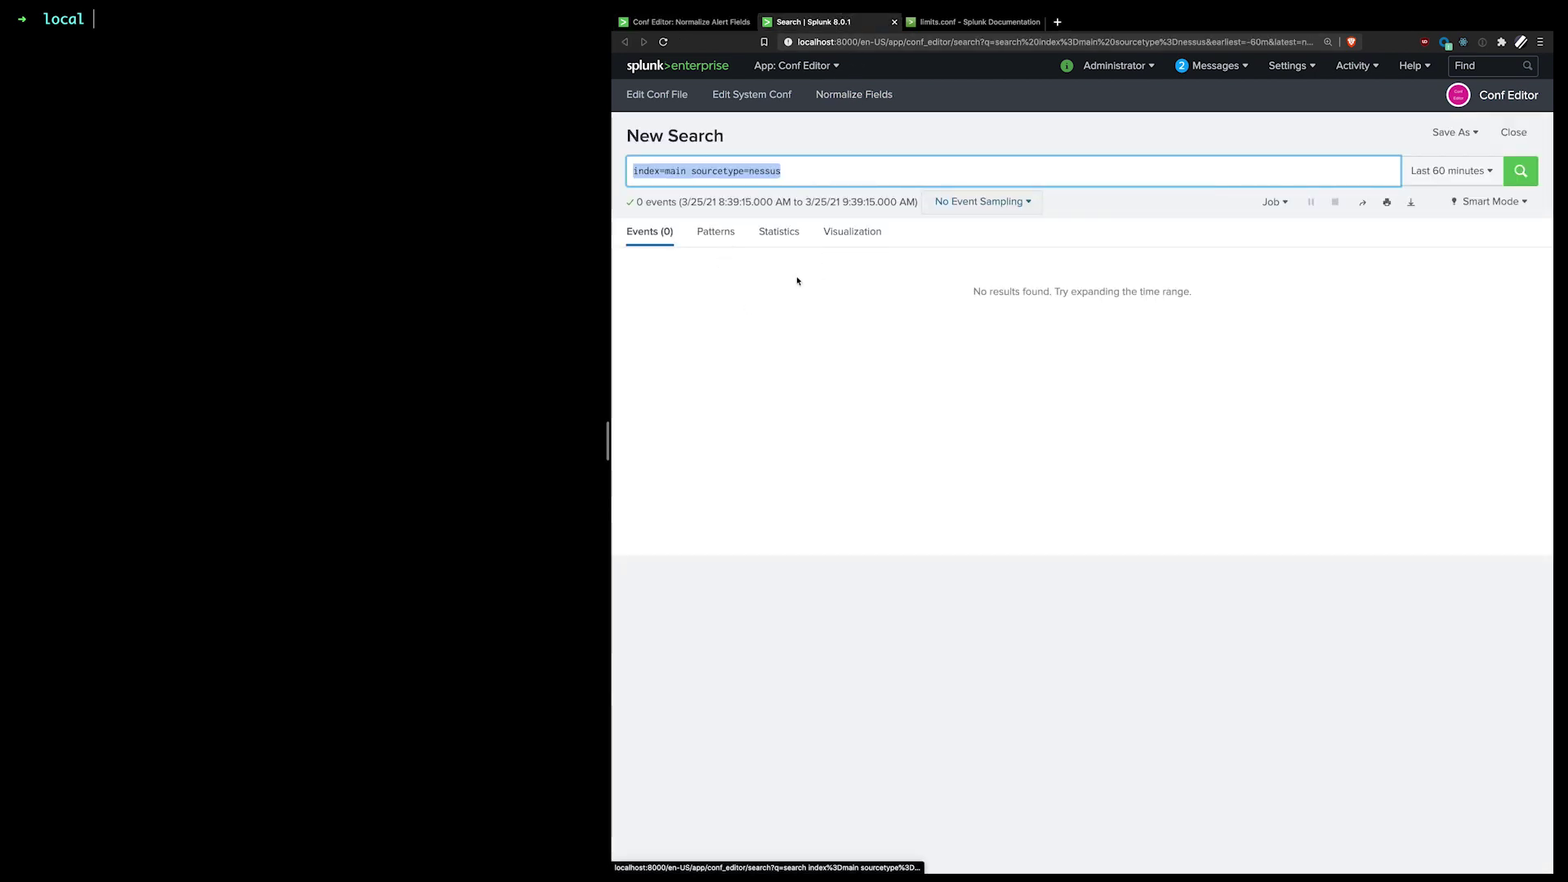
pyautogui.click(696, 23)
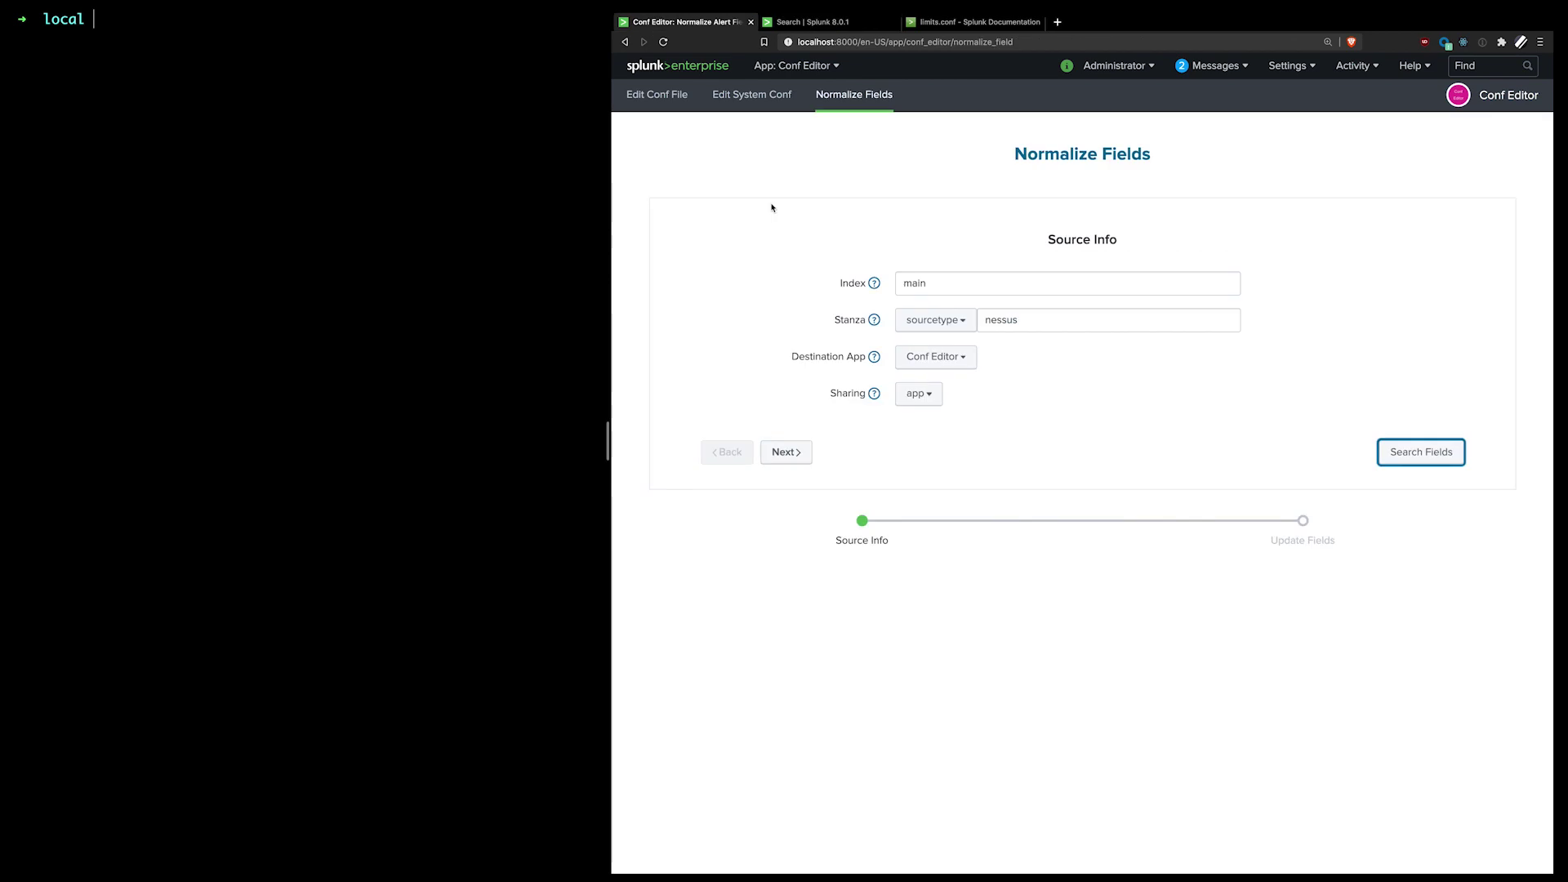
# Step: Advance to Manage Fields and add an empty eval field row
pyautogui.click(786, 452)
pyautogui.click(951, 324)
pyautogui.click(952, 347)
# Step: Define eval fields signature = signature and src = source
pyautogui.click(966, 307)
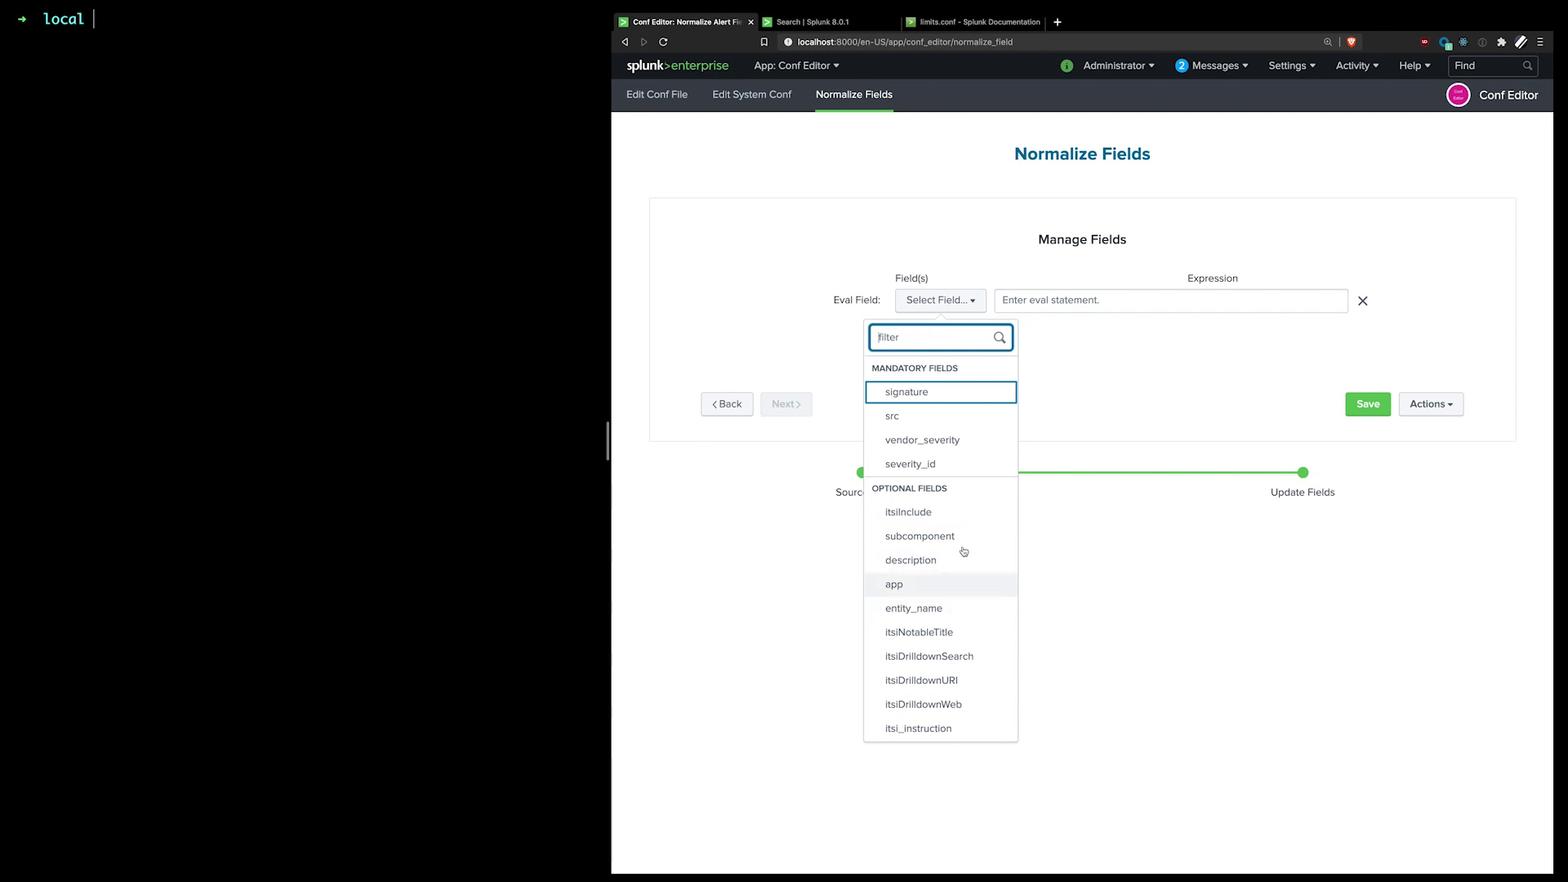
pyautogui.click(1006, 392)
pyautogui.click(1040, 300)
pyautogui.write('signature')
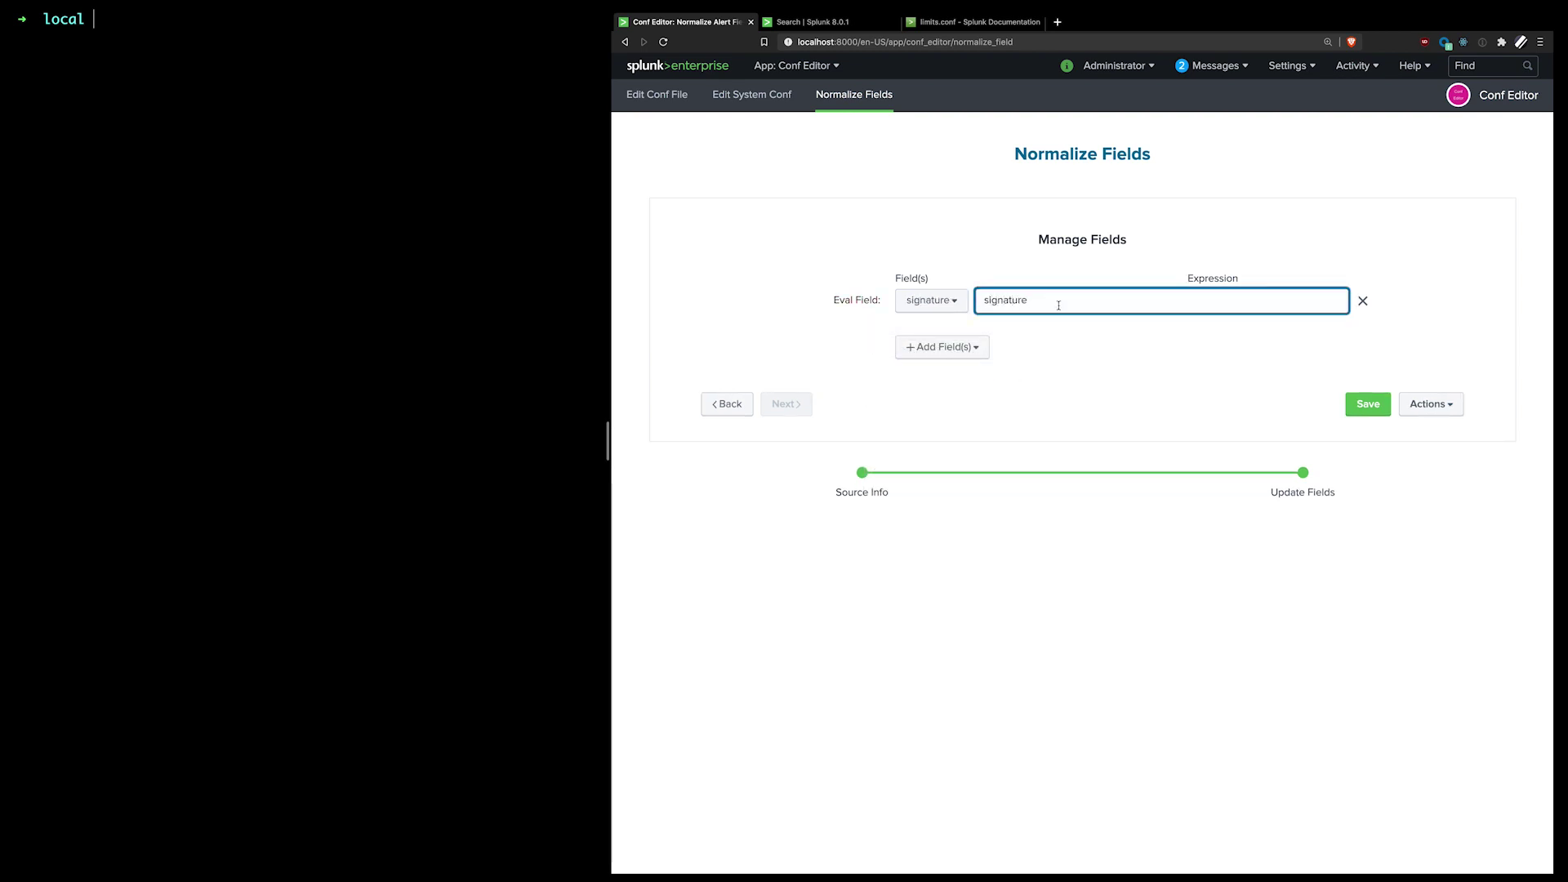
pyautogui.click(921, 349)
pyautogui.click(920, 375)
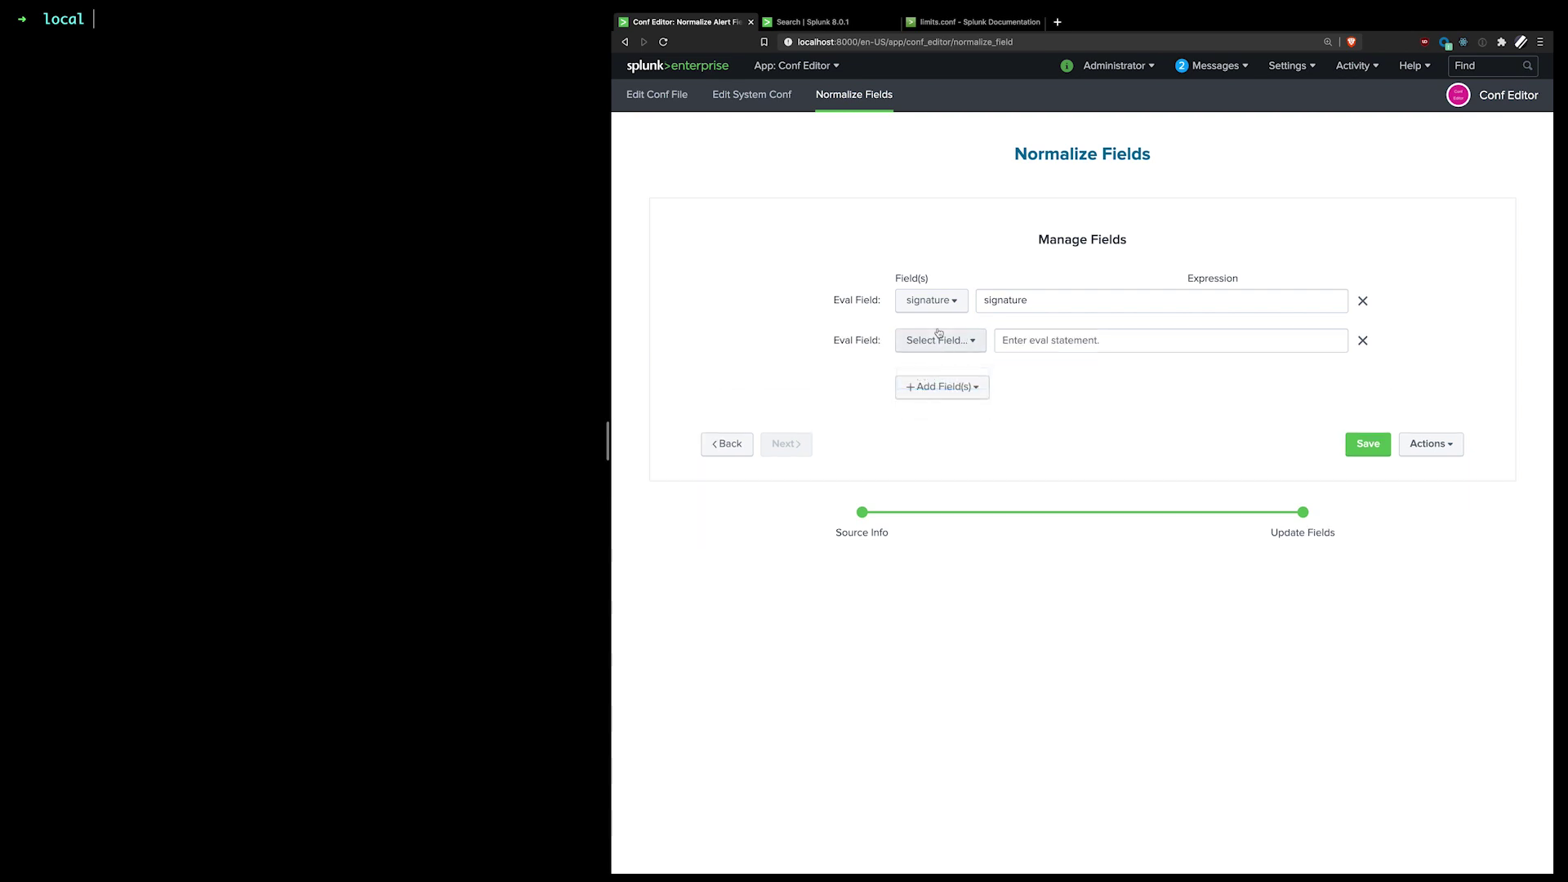
pyautogui.click(939, 338)
pyautogui.click(906, 480)
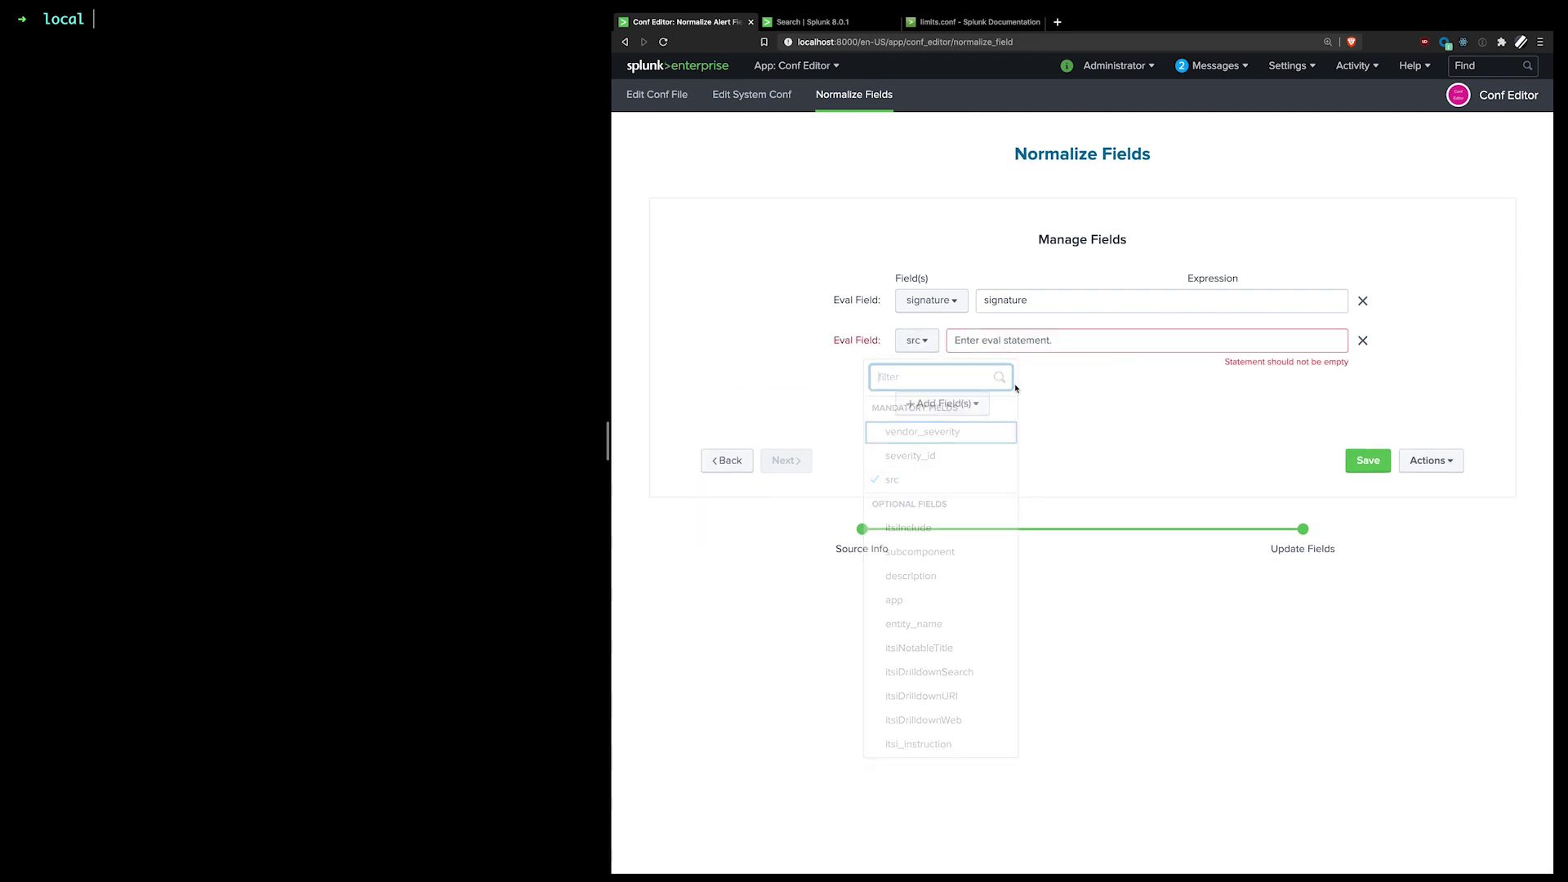
pyautogui.click(1021, 339)
pyautogui.write('source')
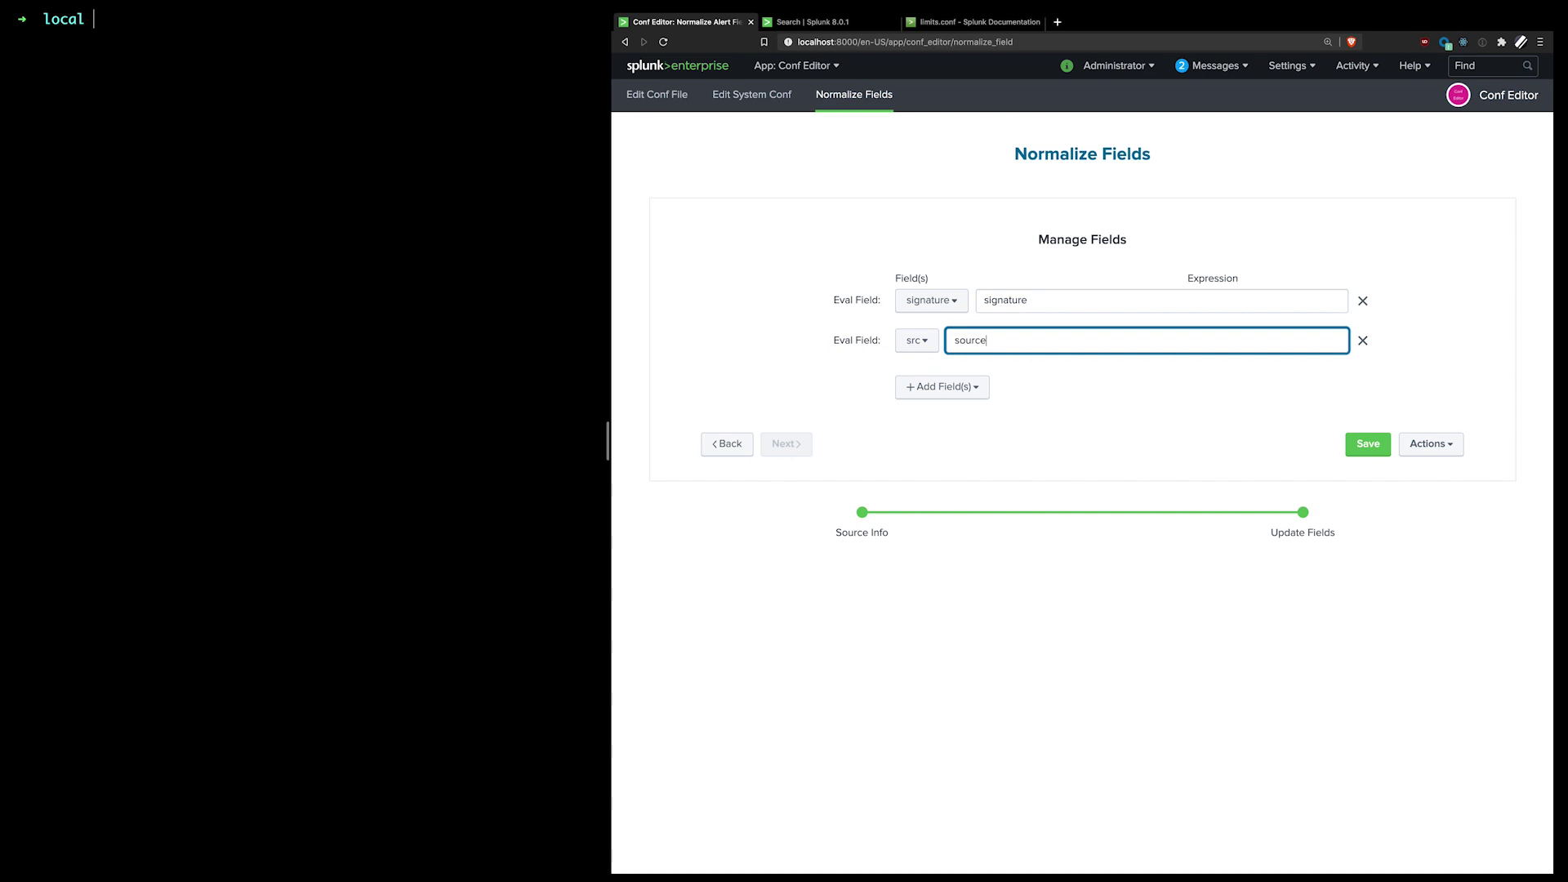
pyautogui.click(1163, 431)
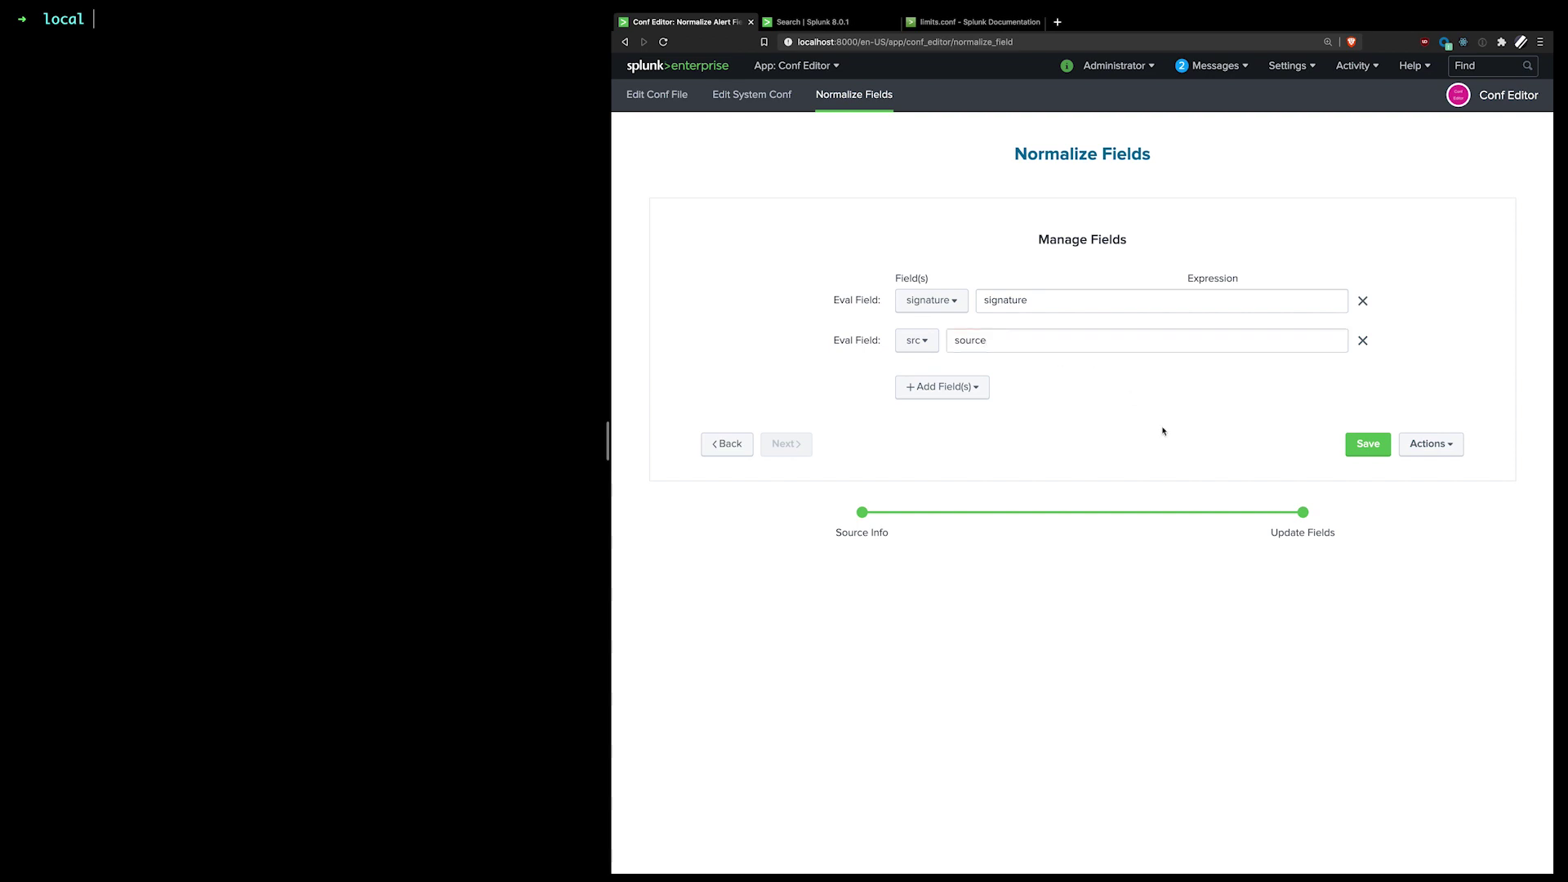
# Step: Save both eval fields, preview them via Search Fields, and add a third eval row
pyautogui.click(1365, 446)
pyautogui.click(1438, 446)
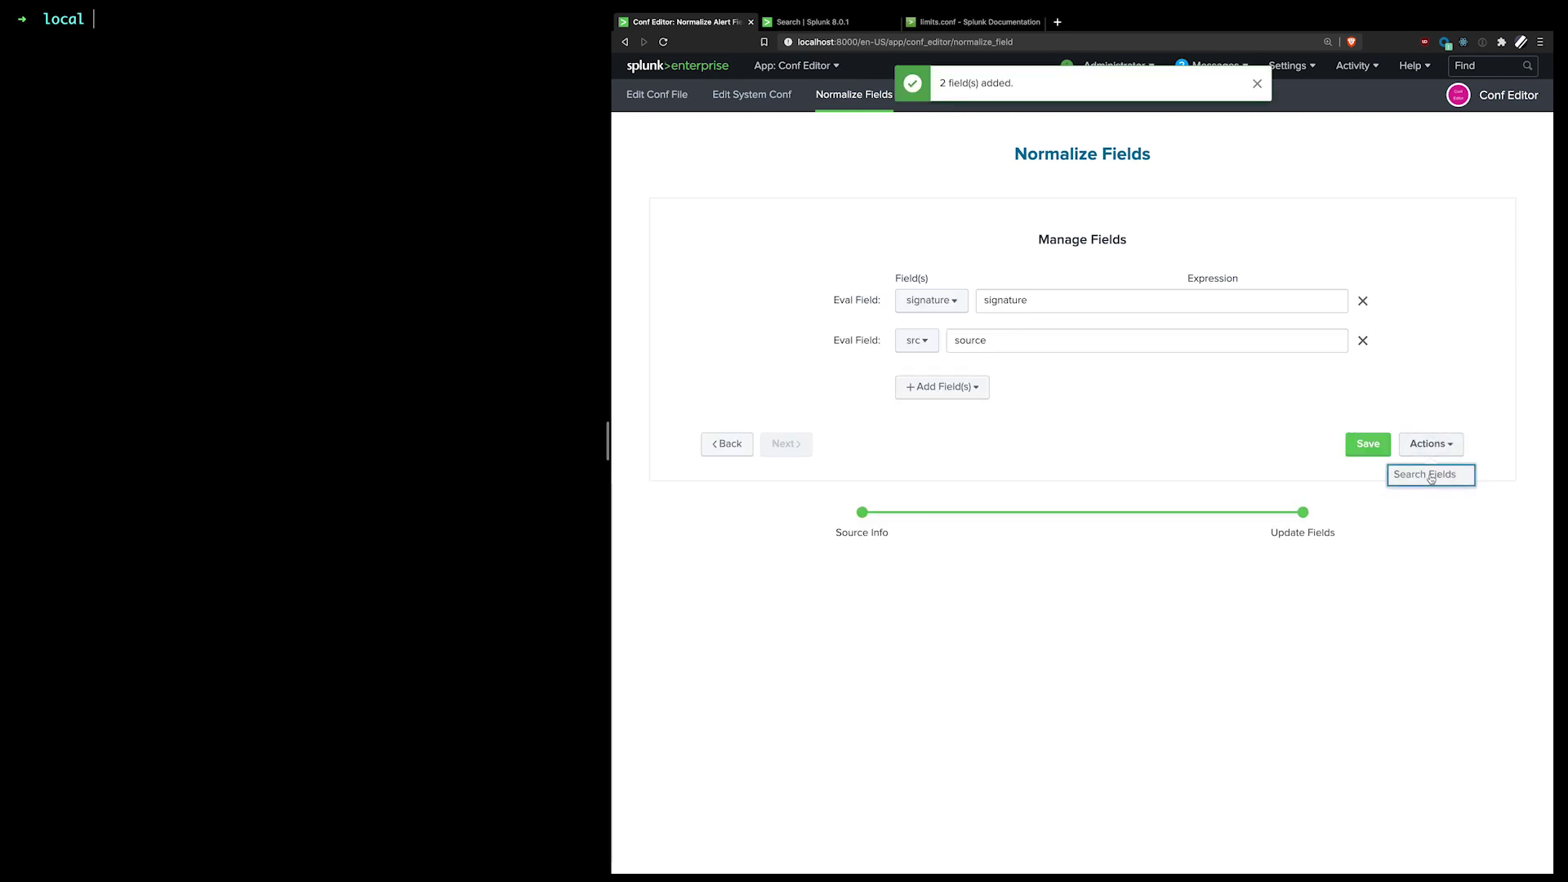
pyautogui.click(1431, 477)
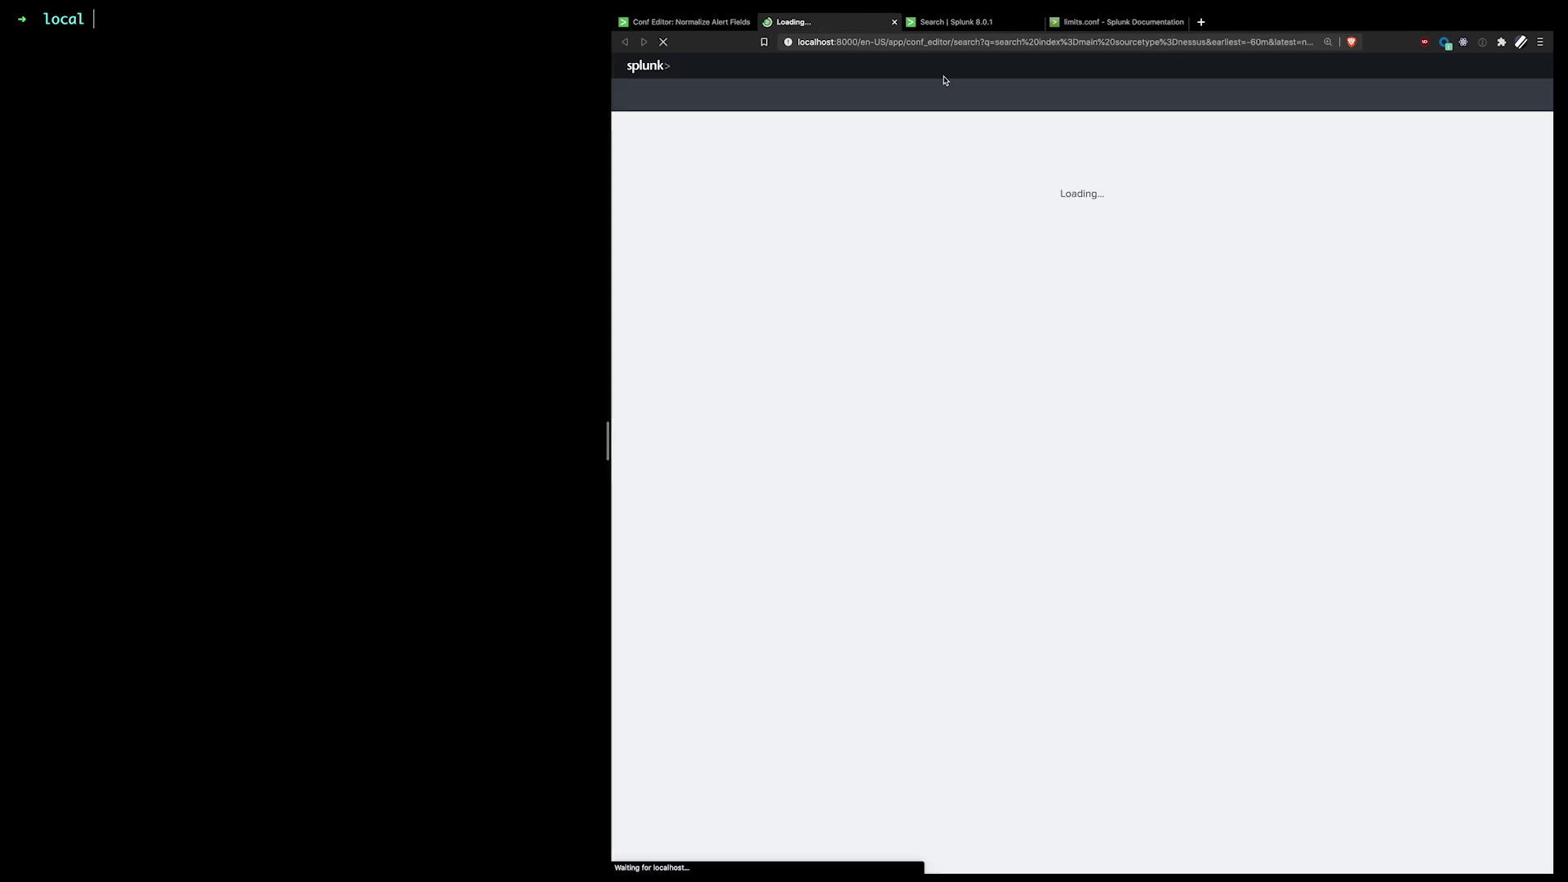
pyautogui.click(1038, 22)
pyautogui.click(894, 22)
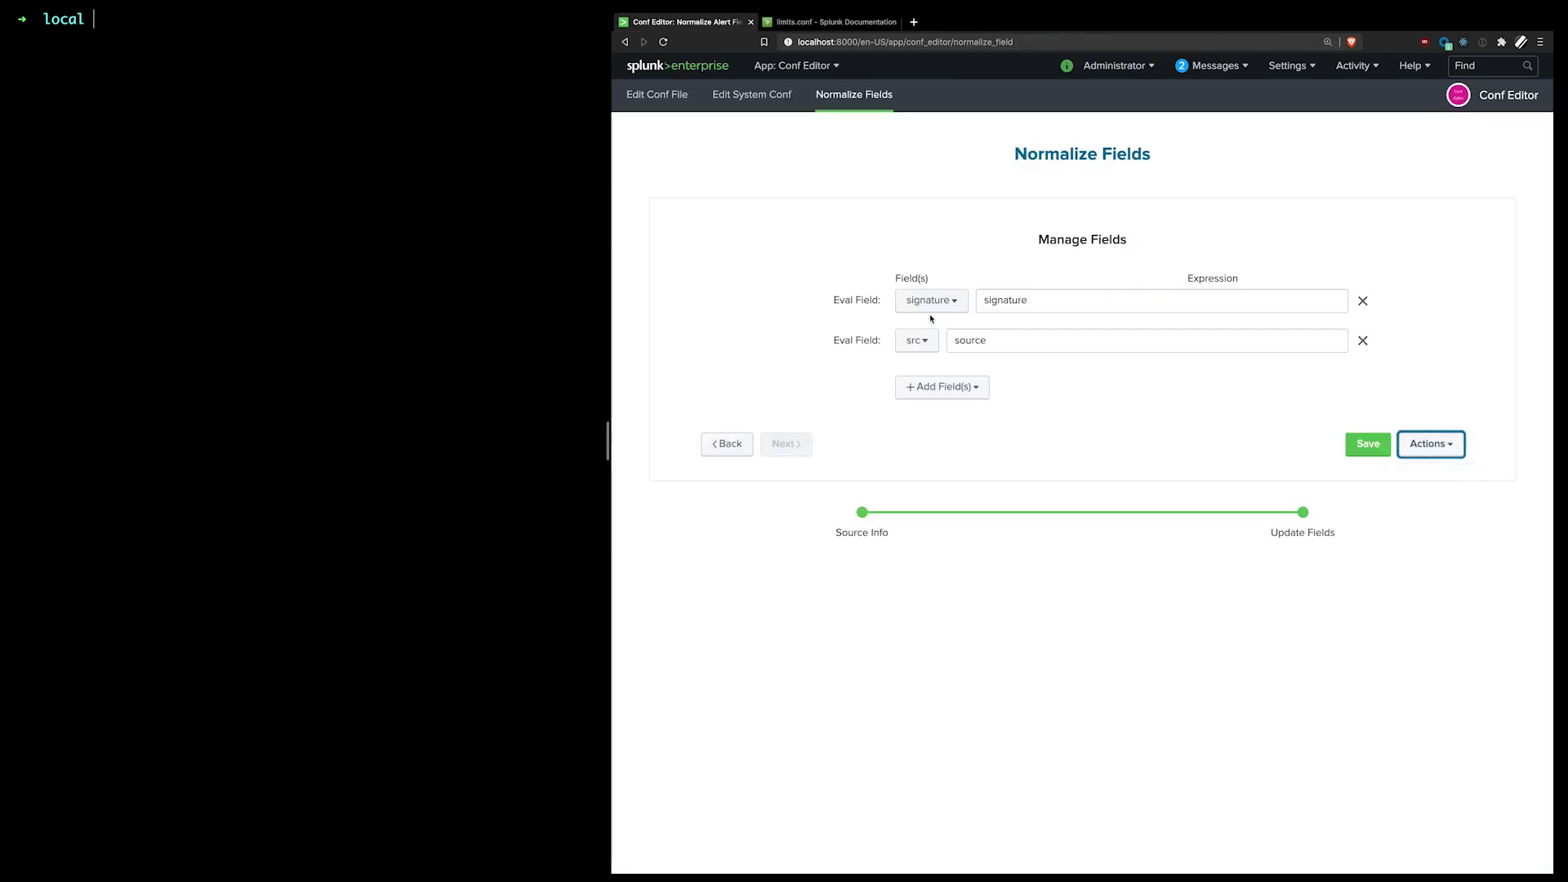
pyautogui.click(933, 387)
pyautogui.click(935, 428)
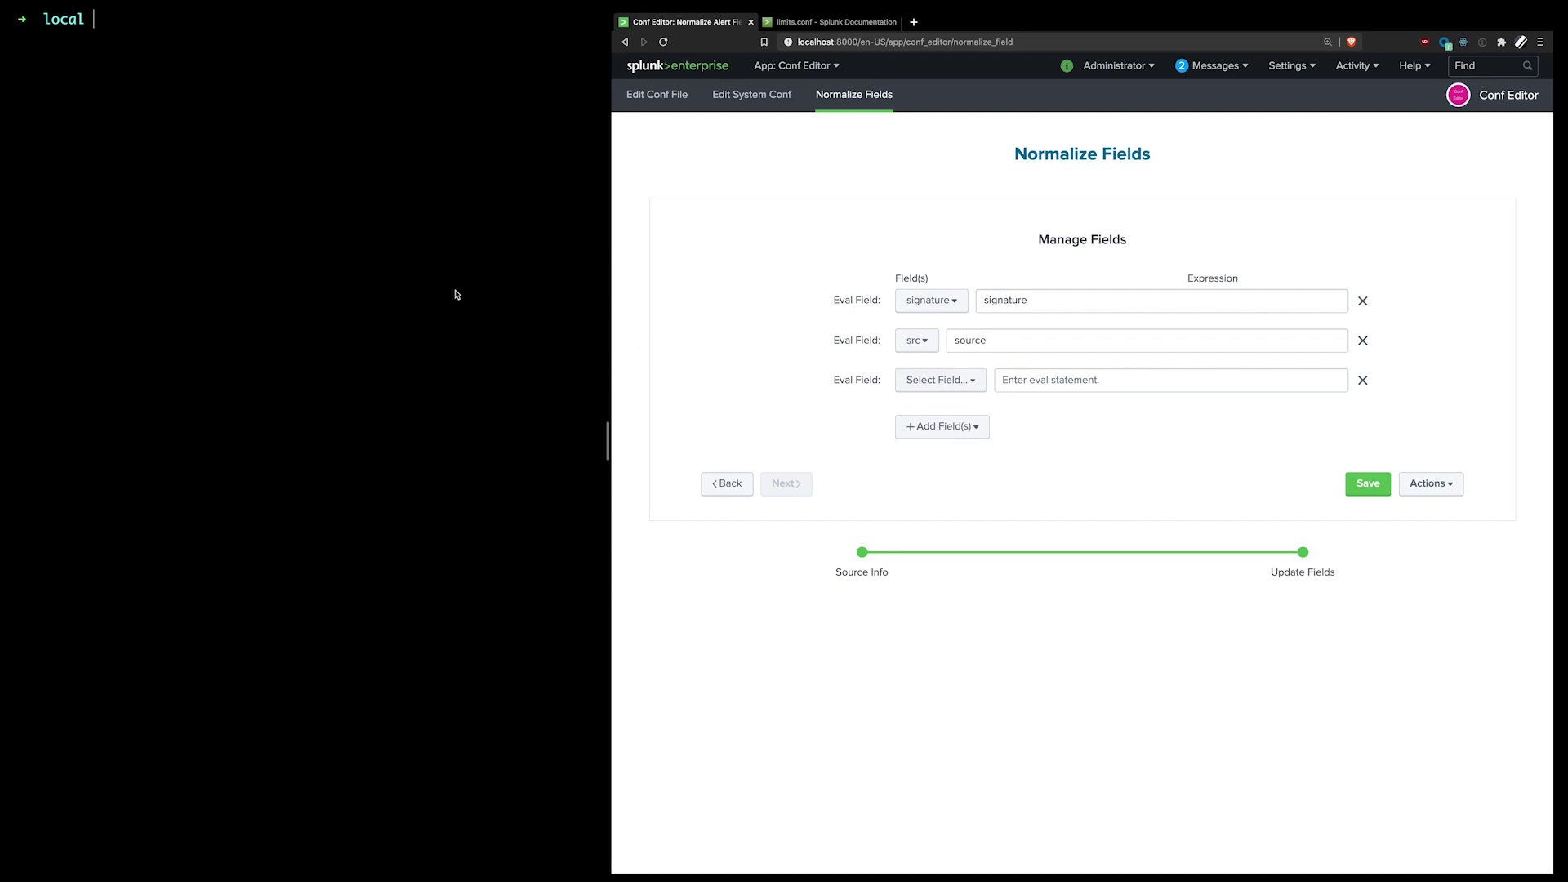
# Step: Go up to etc and into apps/conf_editor, then list its contents
pyautogui.click(382, 223)
pyautogui.write('cd ..')
pyautogui.press('Return')
pyautogui.write('cd')
pyautogui.press('BackSpace')
pyautogui.press('BackSpace')
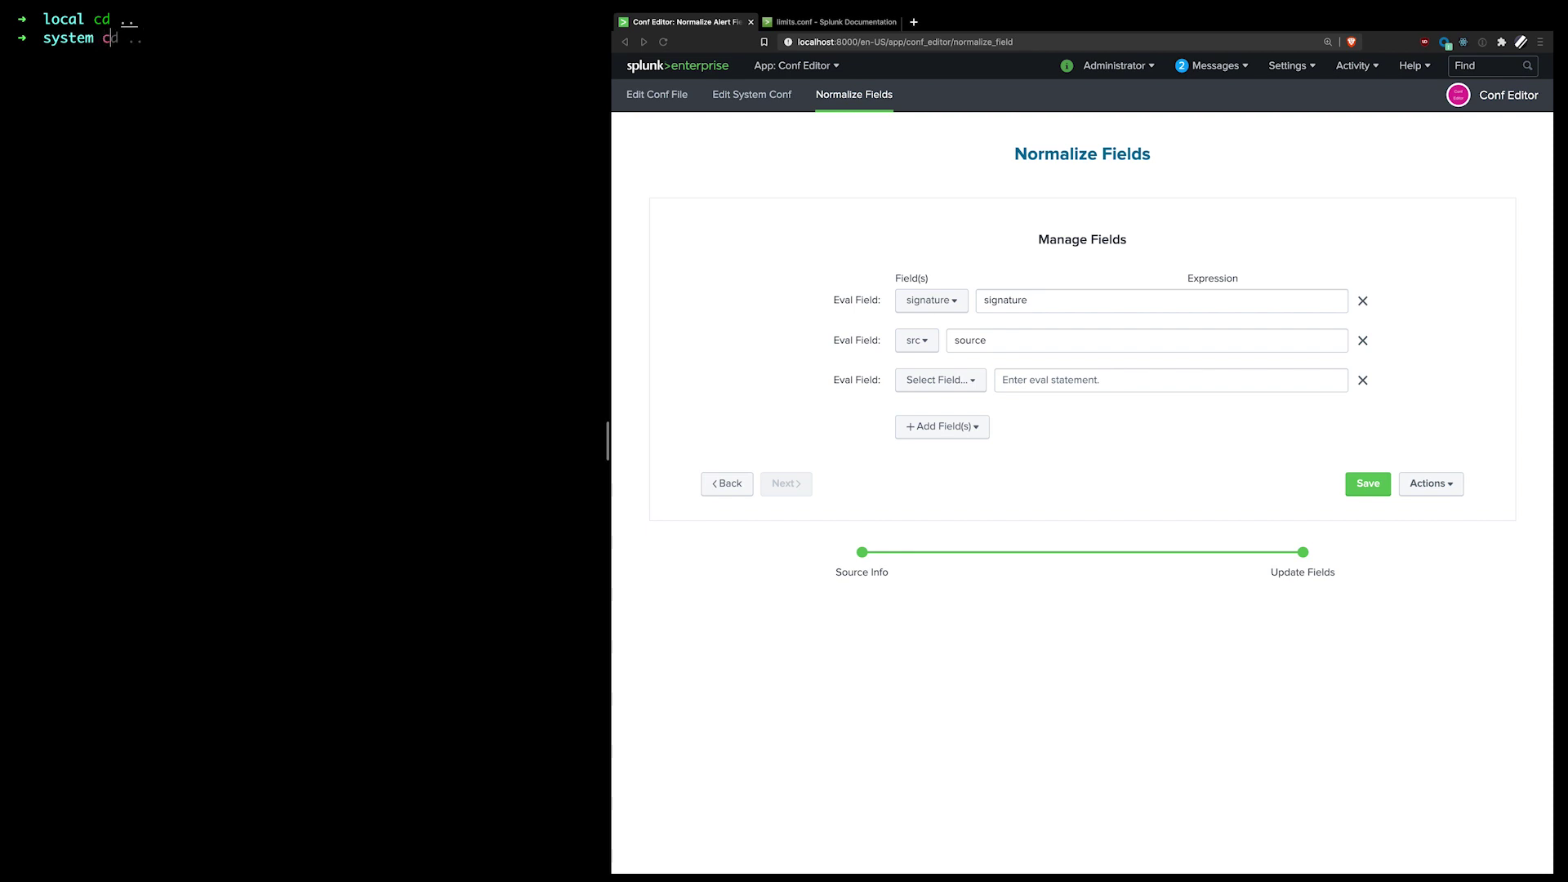
pyautogui.write('d ..')
pyautogui.press('Return')
pyautogui.write('cd apps/')
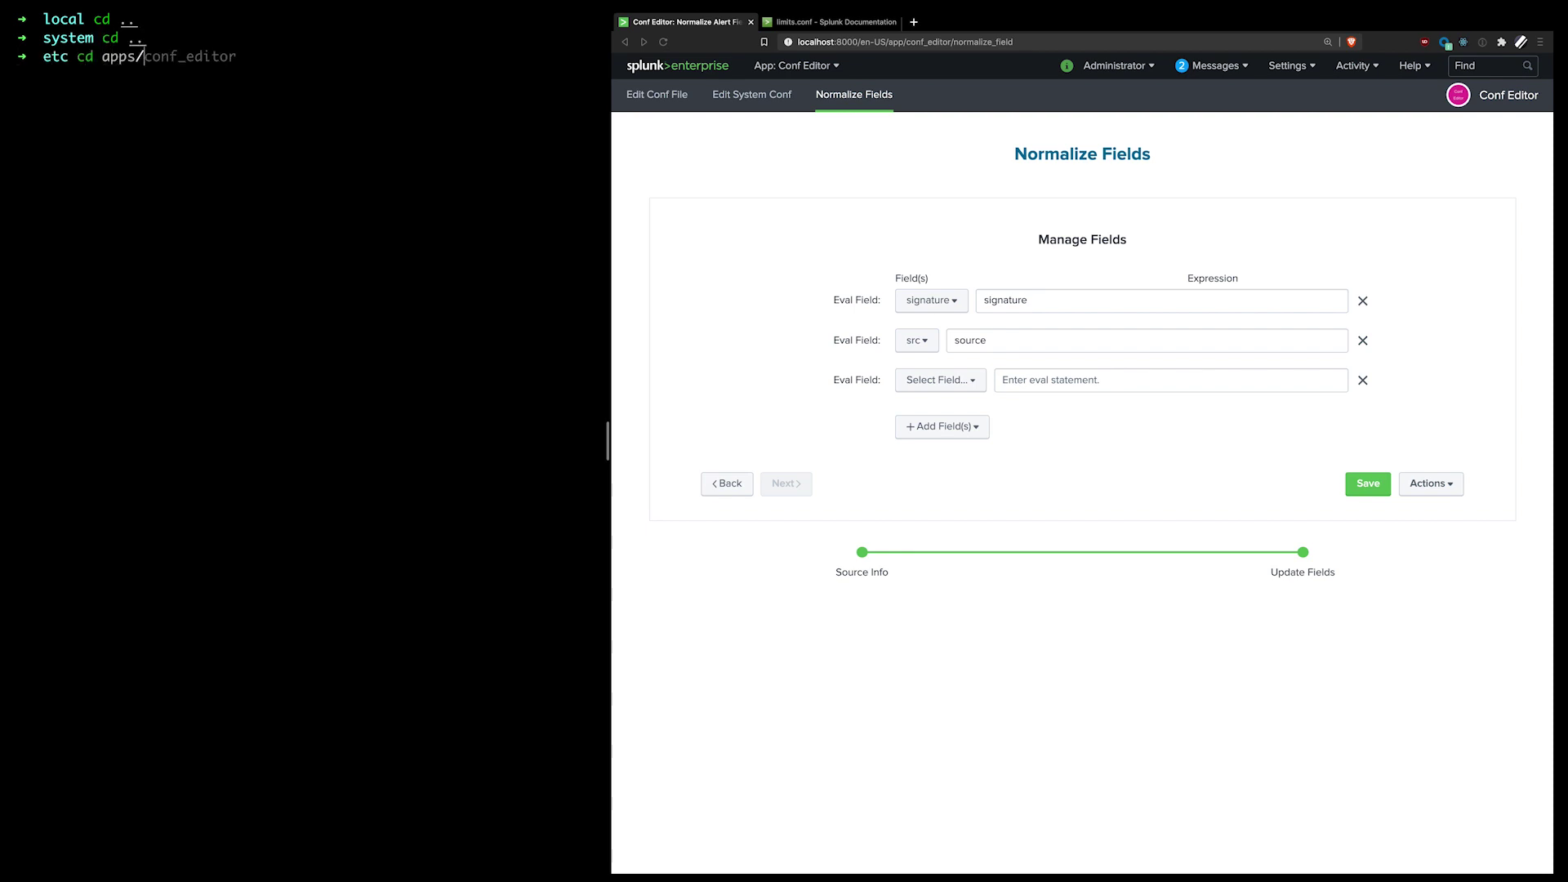
pyautogui.press('Tab')
pyautogui.press('Right')
pyautogui.press('Return')
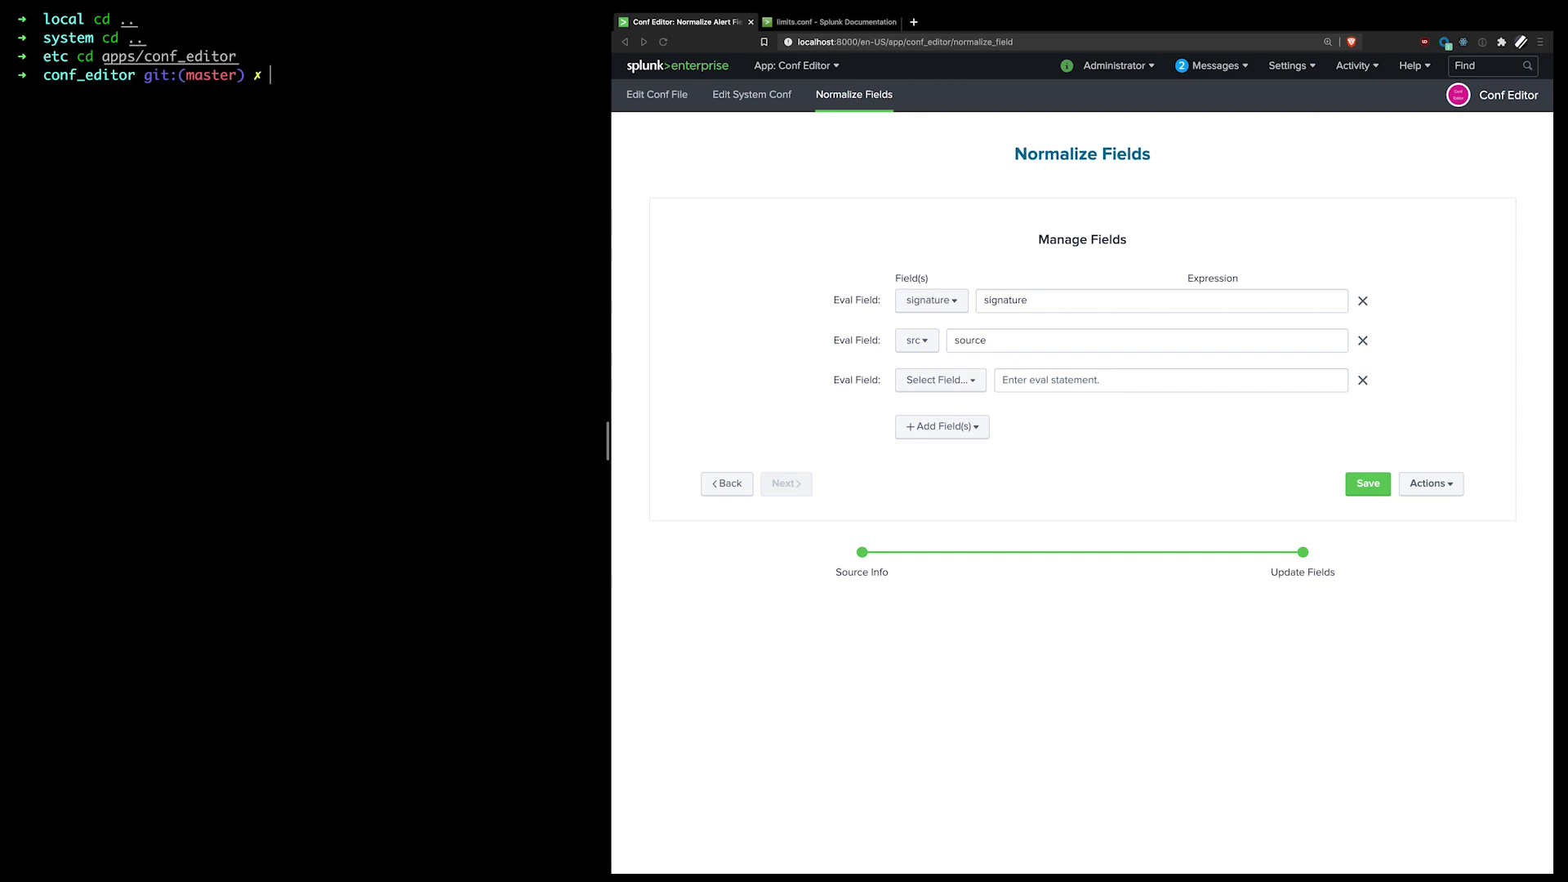
pyautogui.write('ls')
pyautogui.press('Return')
# Step: Print local/props.conf and highlight the EVAL-signature and EVAL-src lines under [nessus]
pyautogui.write('cd local/')
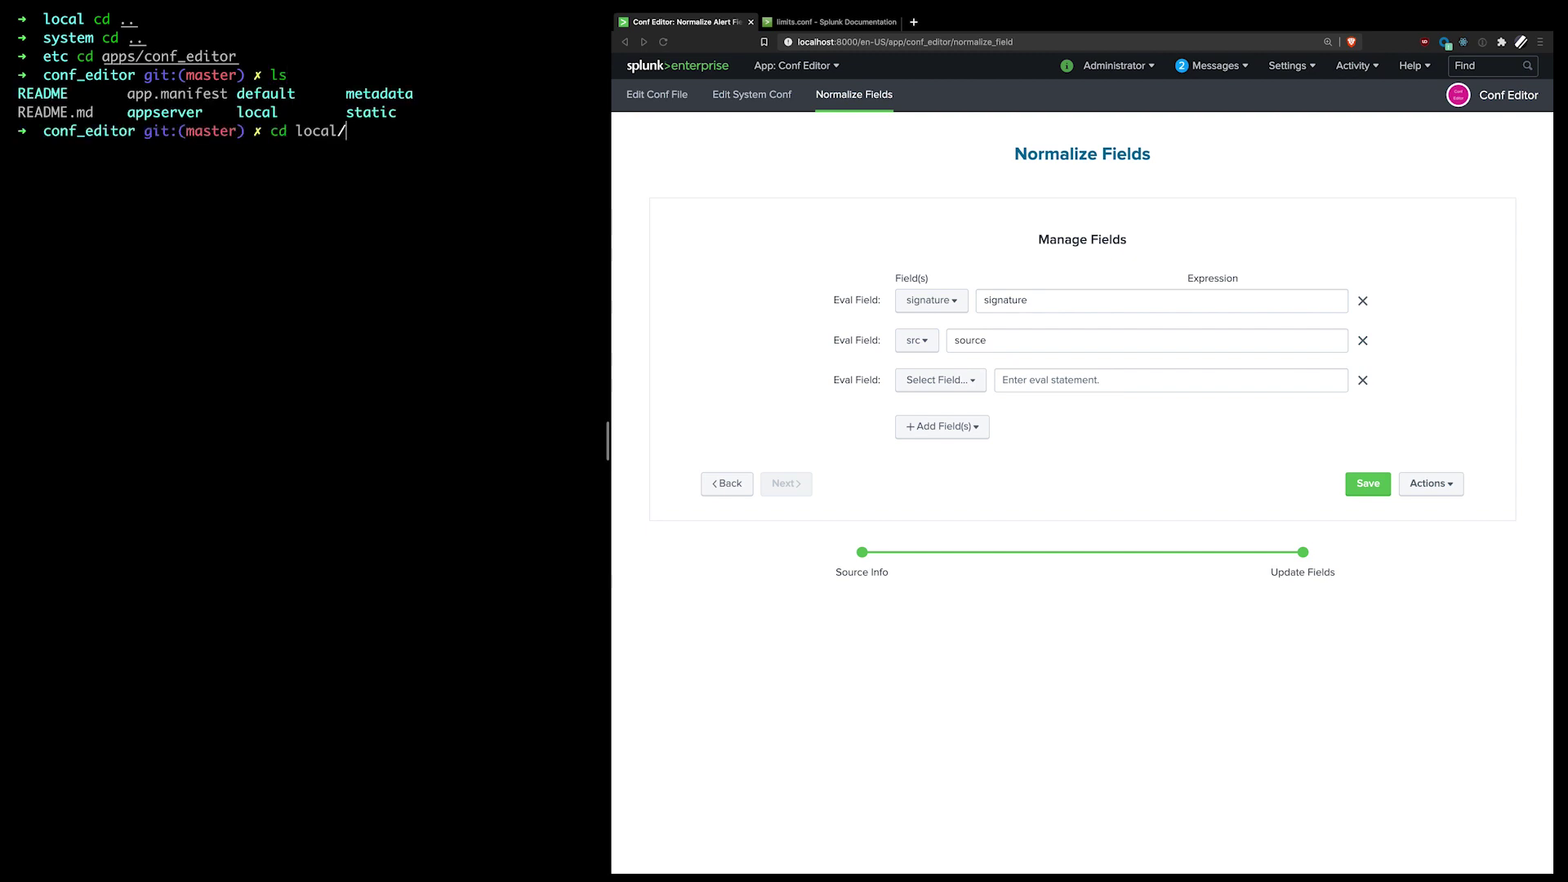
pyautogui.press('Return')
pyautogui.write('ls')
pyautogui.press('Return')
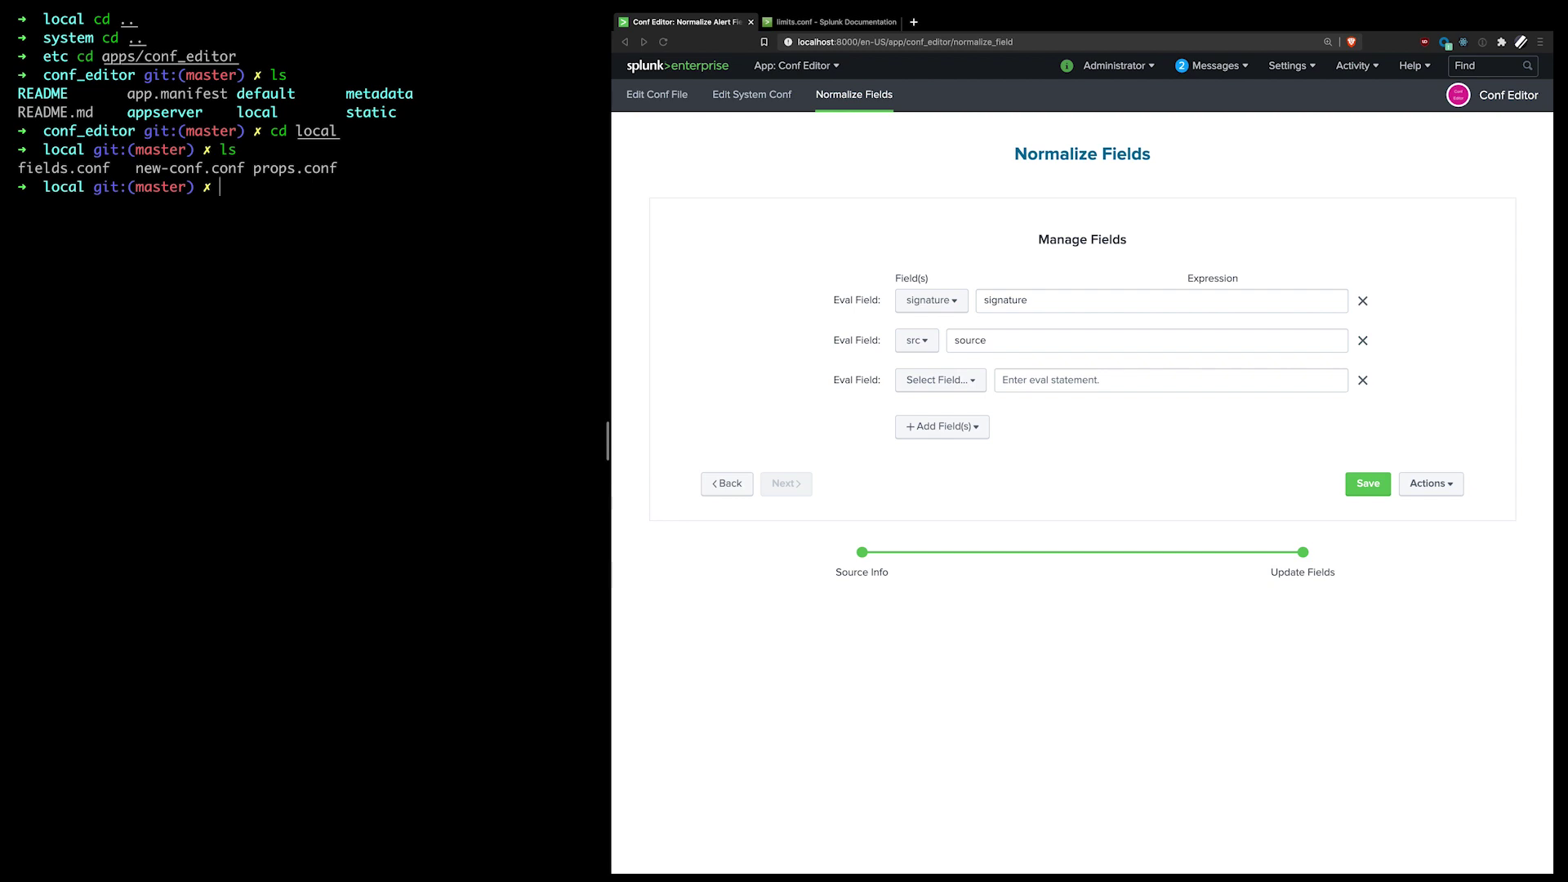
pyautogui.write('cat props.conf')
pyautogui.press('Return')
pyautogui.moveTo(167, 245); pyautogui.dragTo(18, 215)
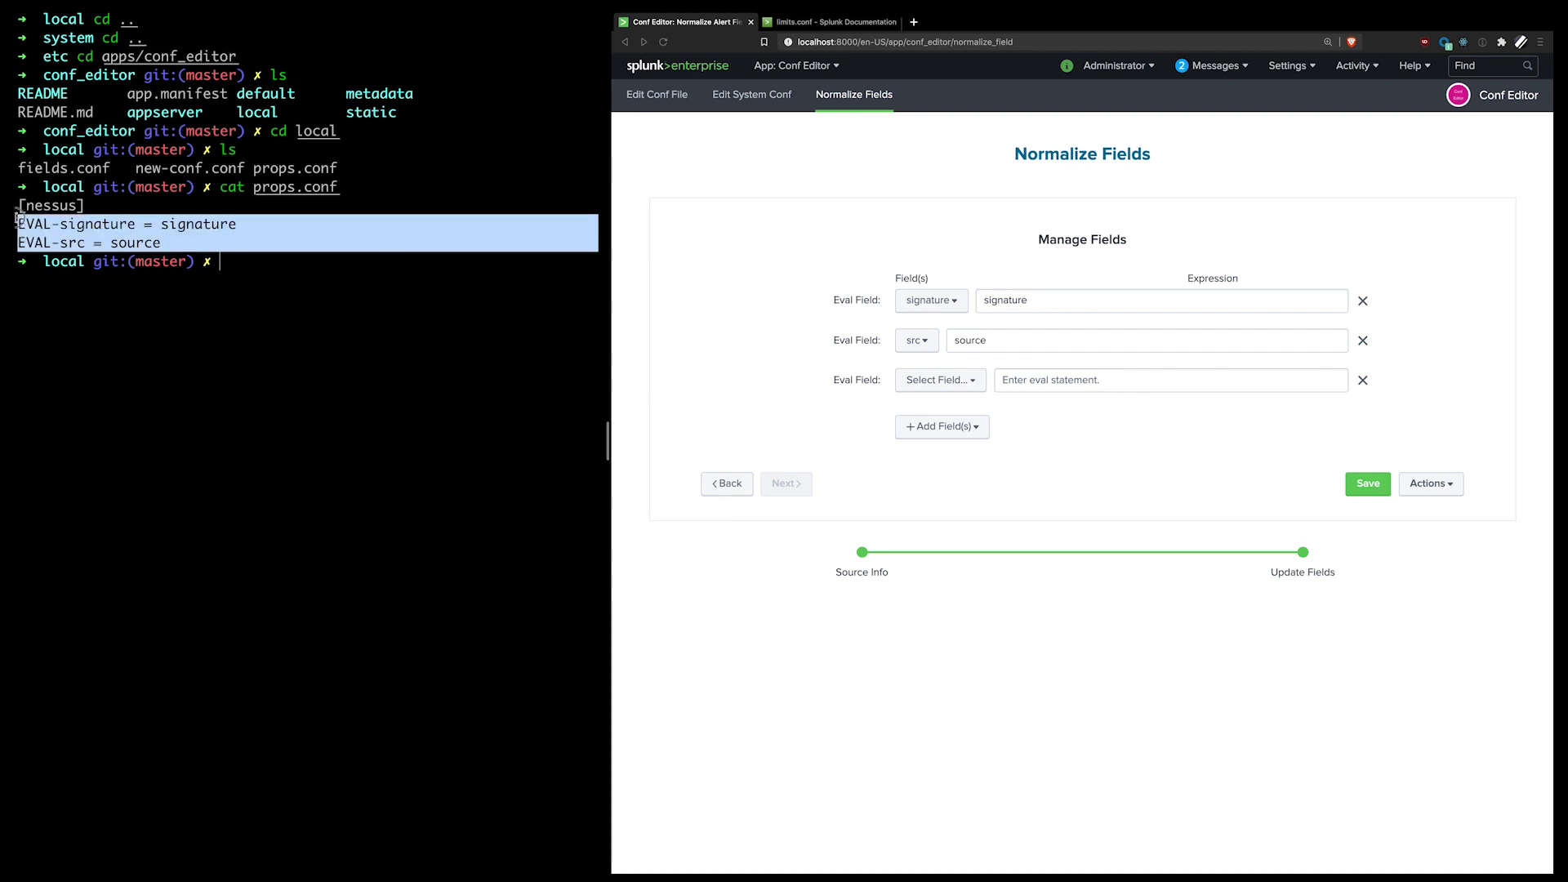
pyautogui.click(166, 233)
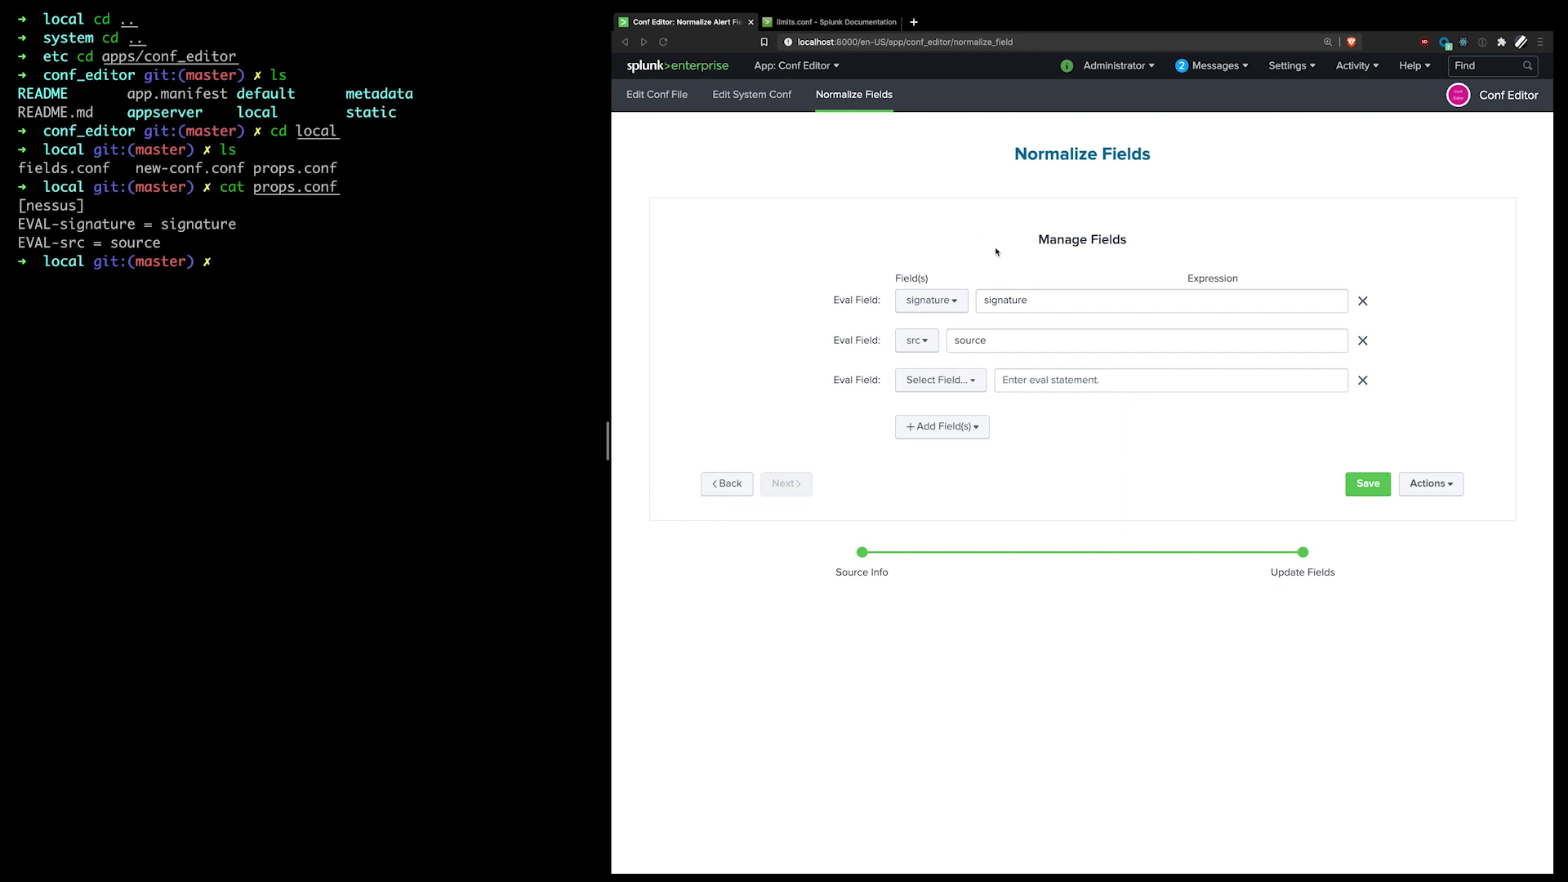
# Step: Remove the empty third eval row and add an extract field row instead
pyautogui.click(951, 380)
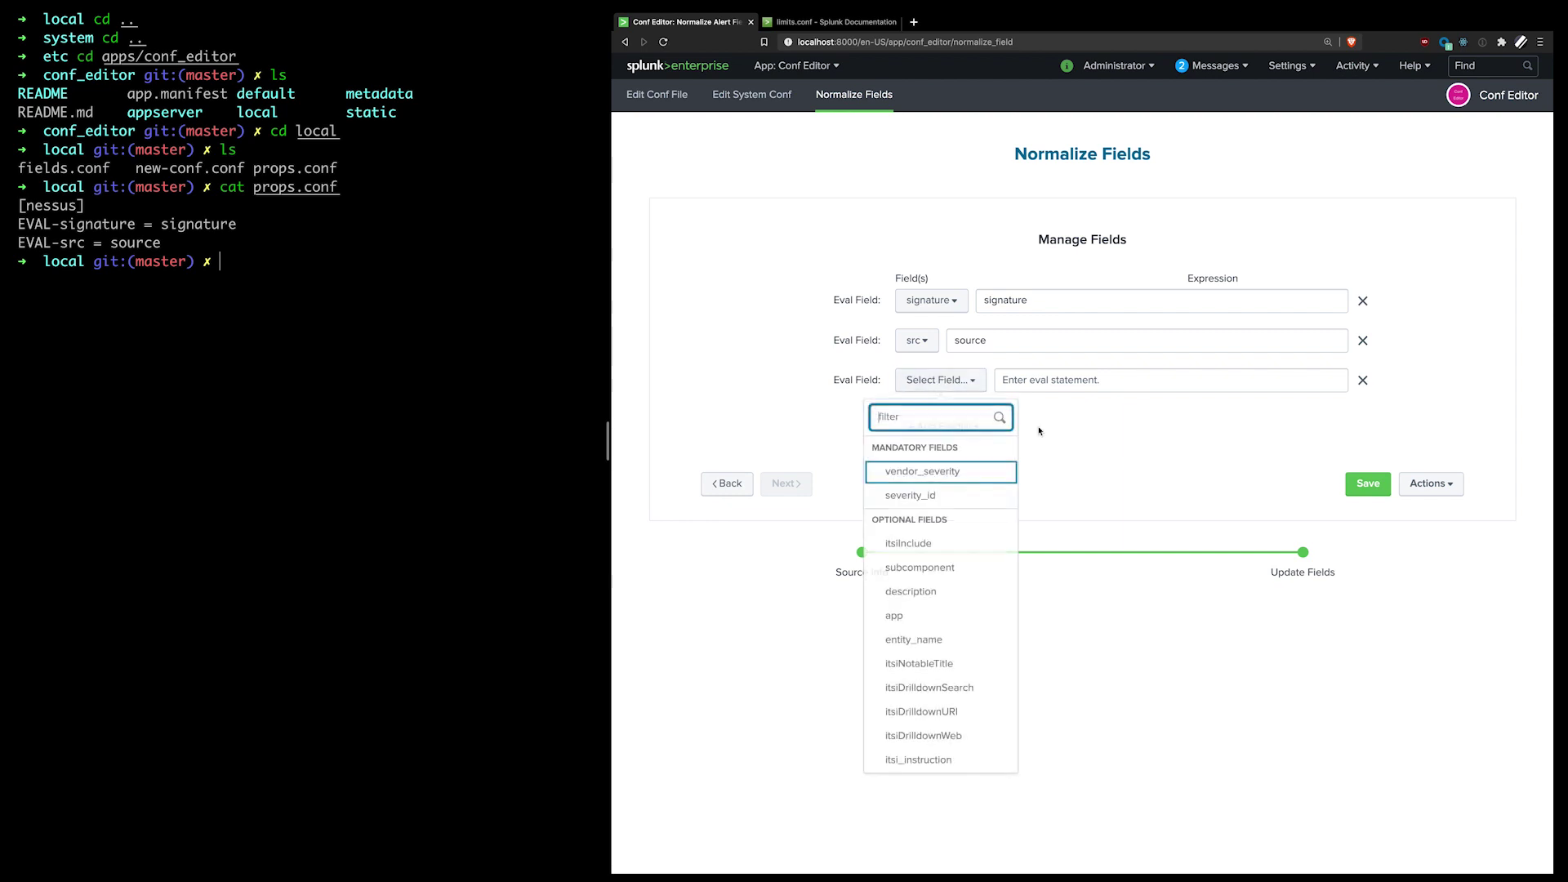
pyautogui.click(1100, 438)
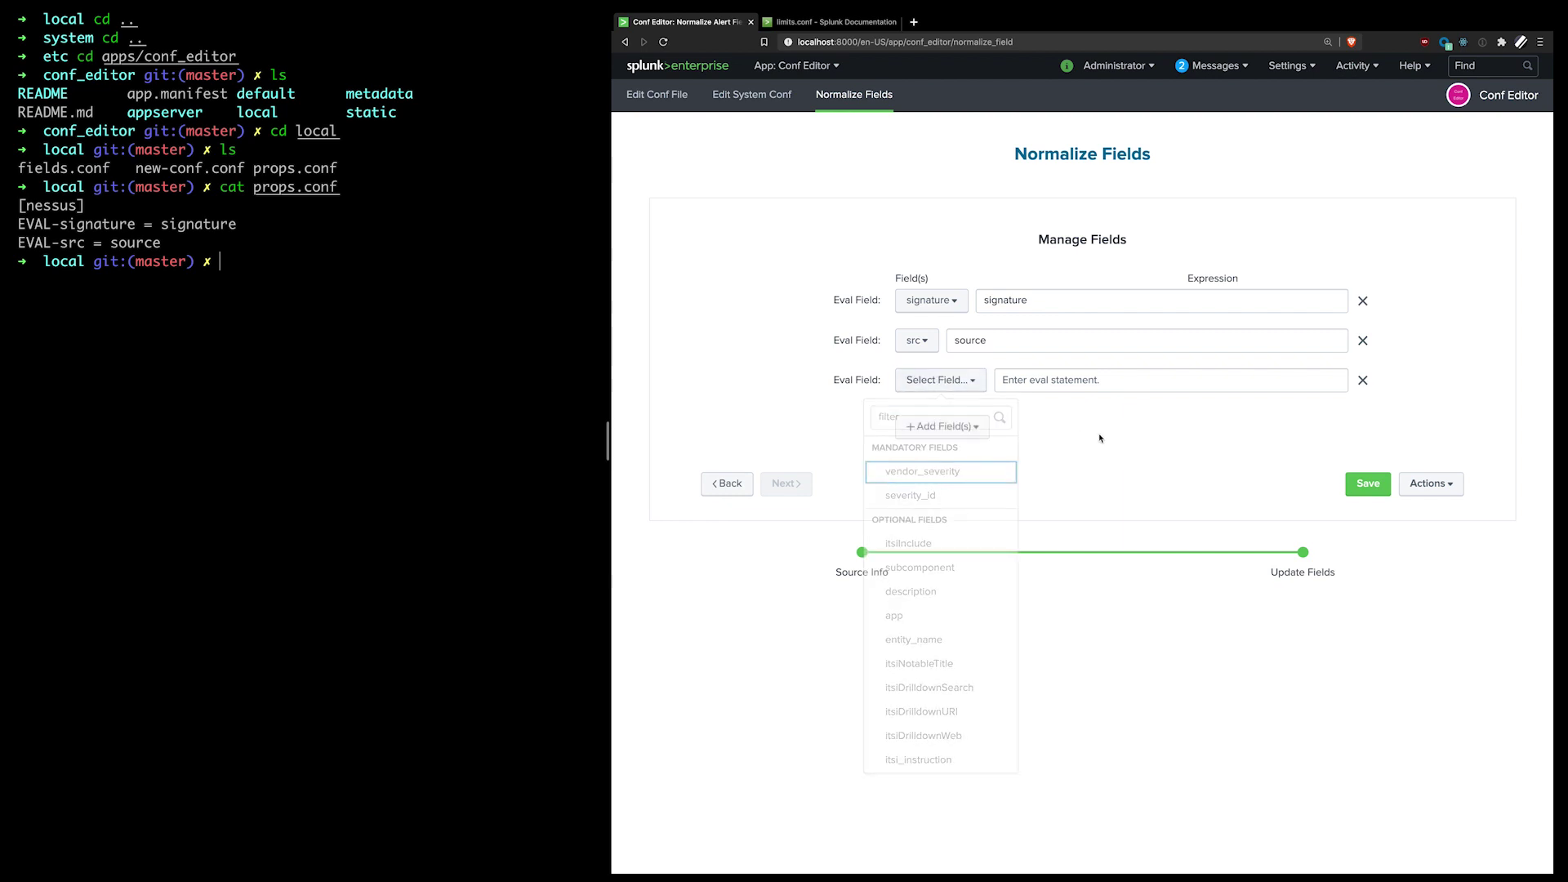
pyautogui.click(1362, 380)
pyautogui.click(911, 392)
pyautogui.click(931, 442)
# Step: Extract vendor_severity and subcomponent, starting the expression as <vendor_severity>
pyautogui.click(992, 378)
pyautogui.click(980, 436)
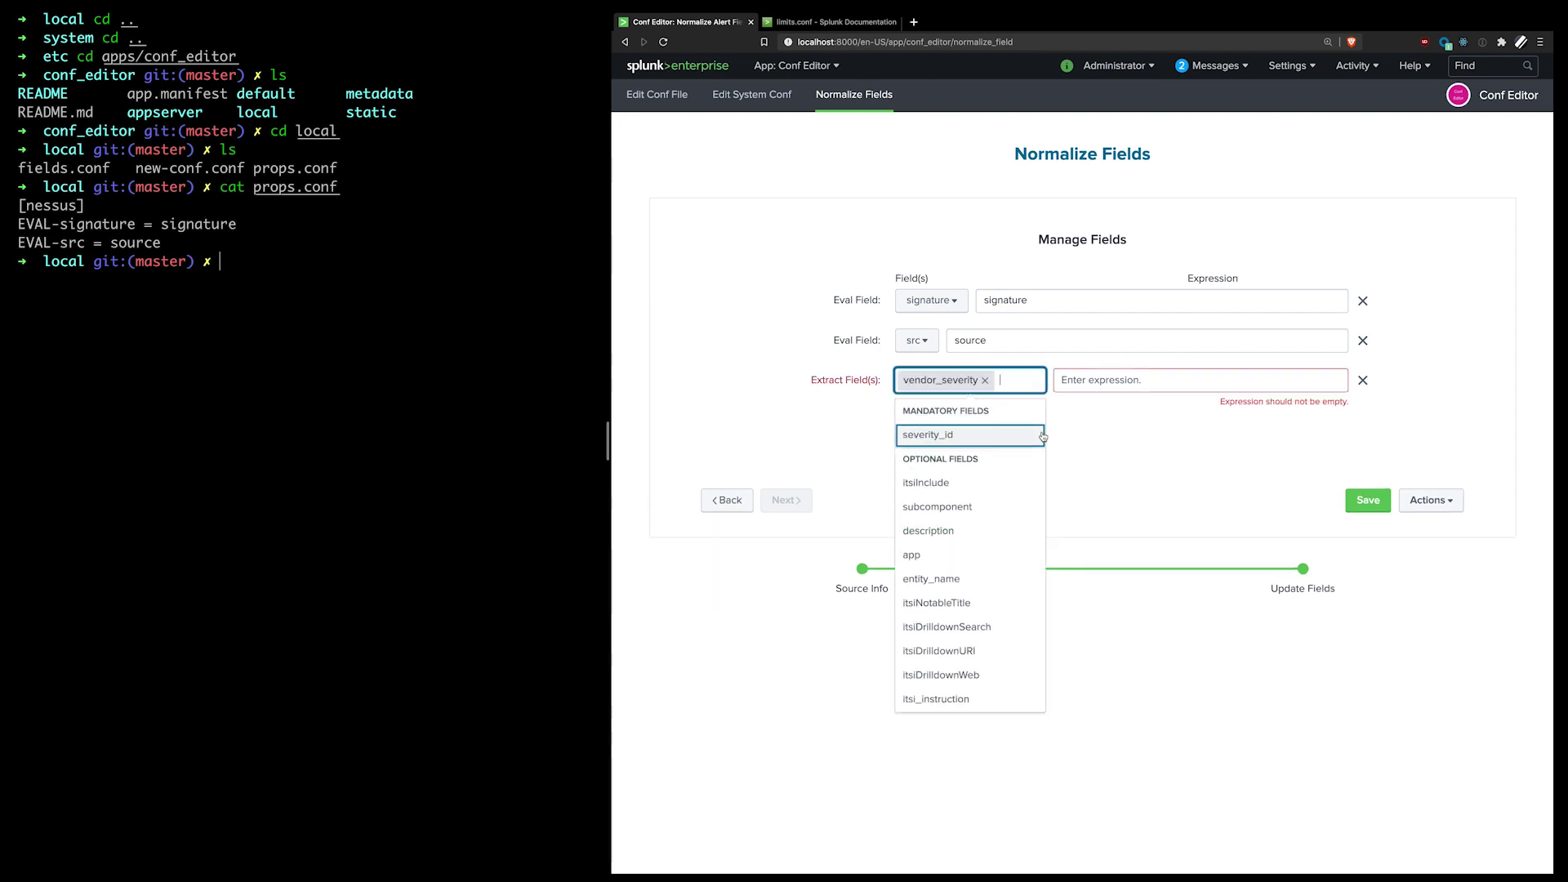
pyautogui.click(983, 506)
pyautogui.click(1119, 378)
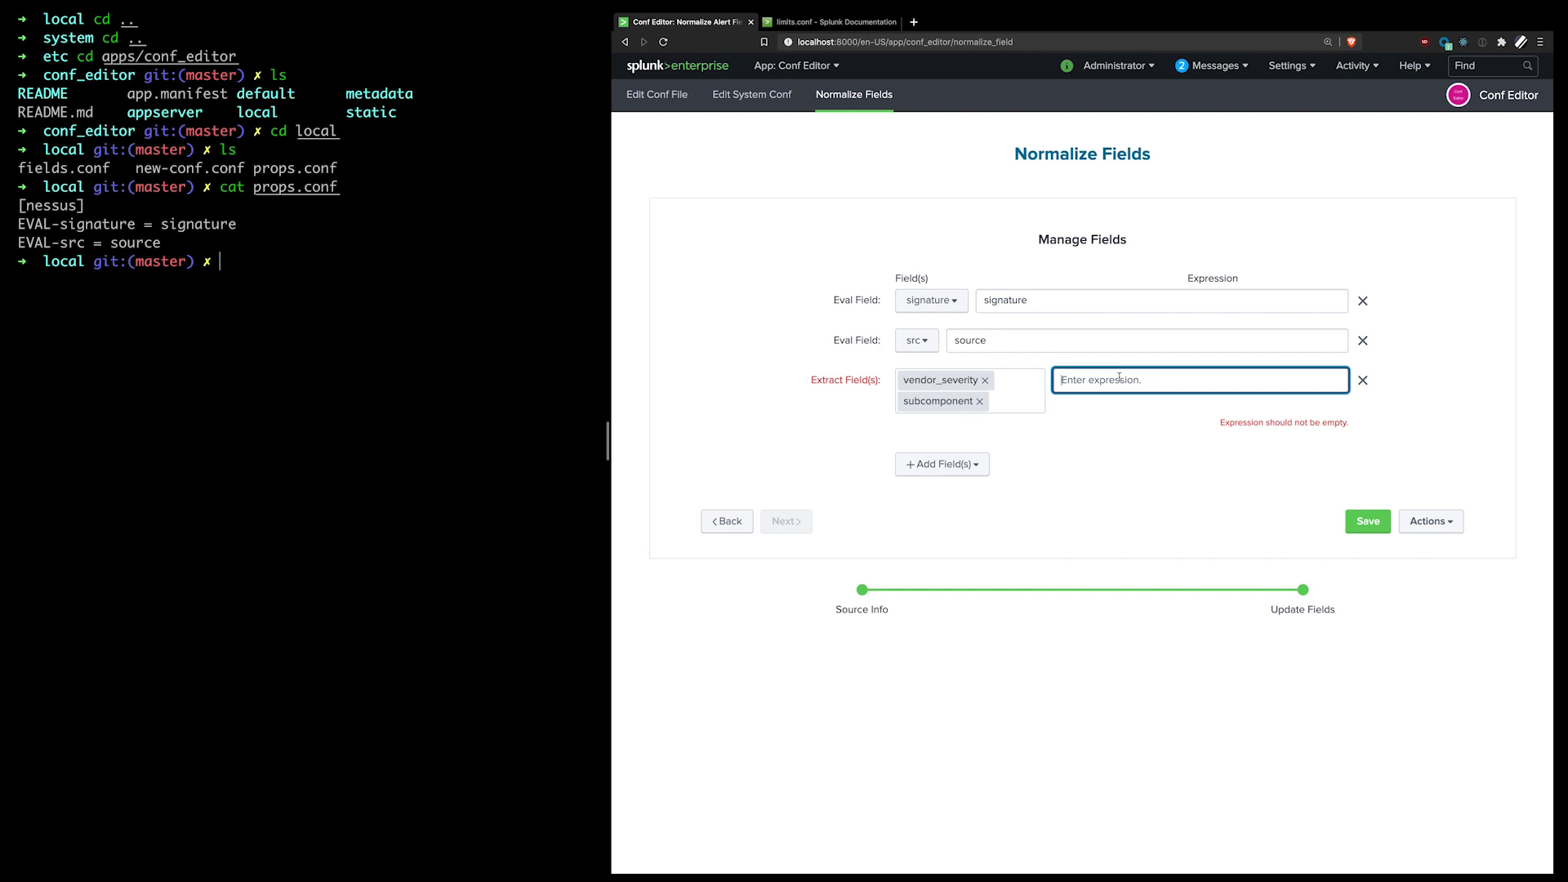
pyautogui.write('<vendor_sev')
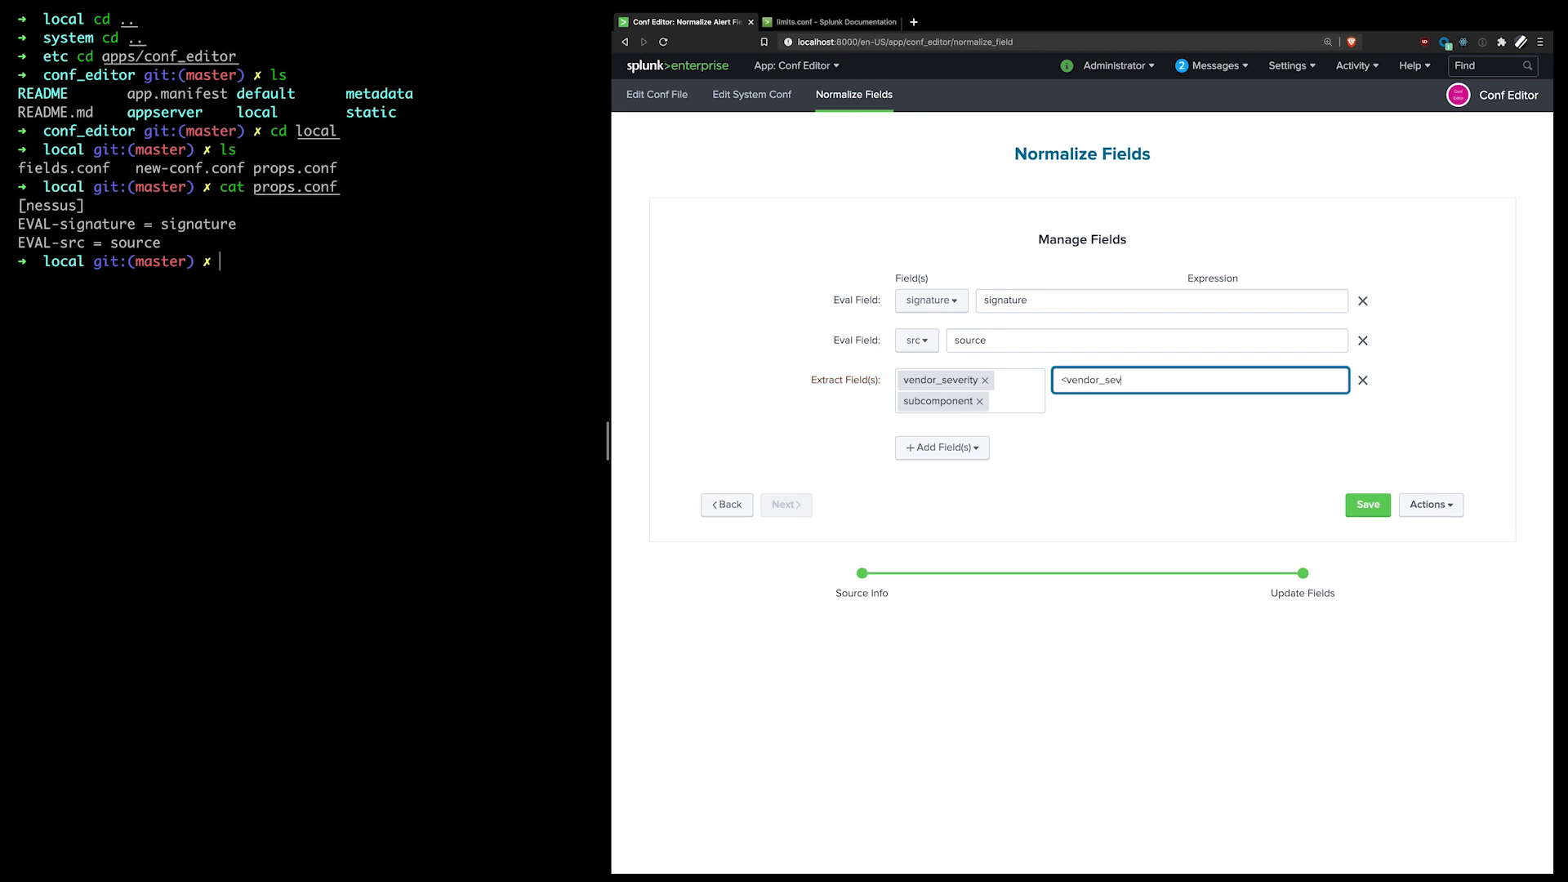
pyautogui.write('erity>')
pyautogui.click(1095, 475)
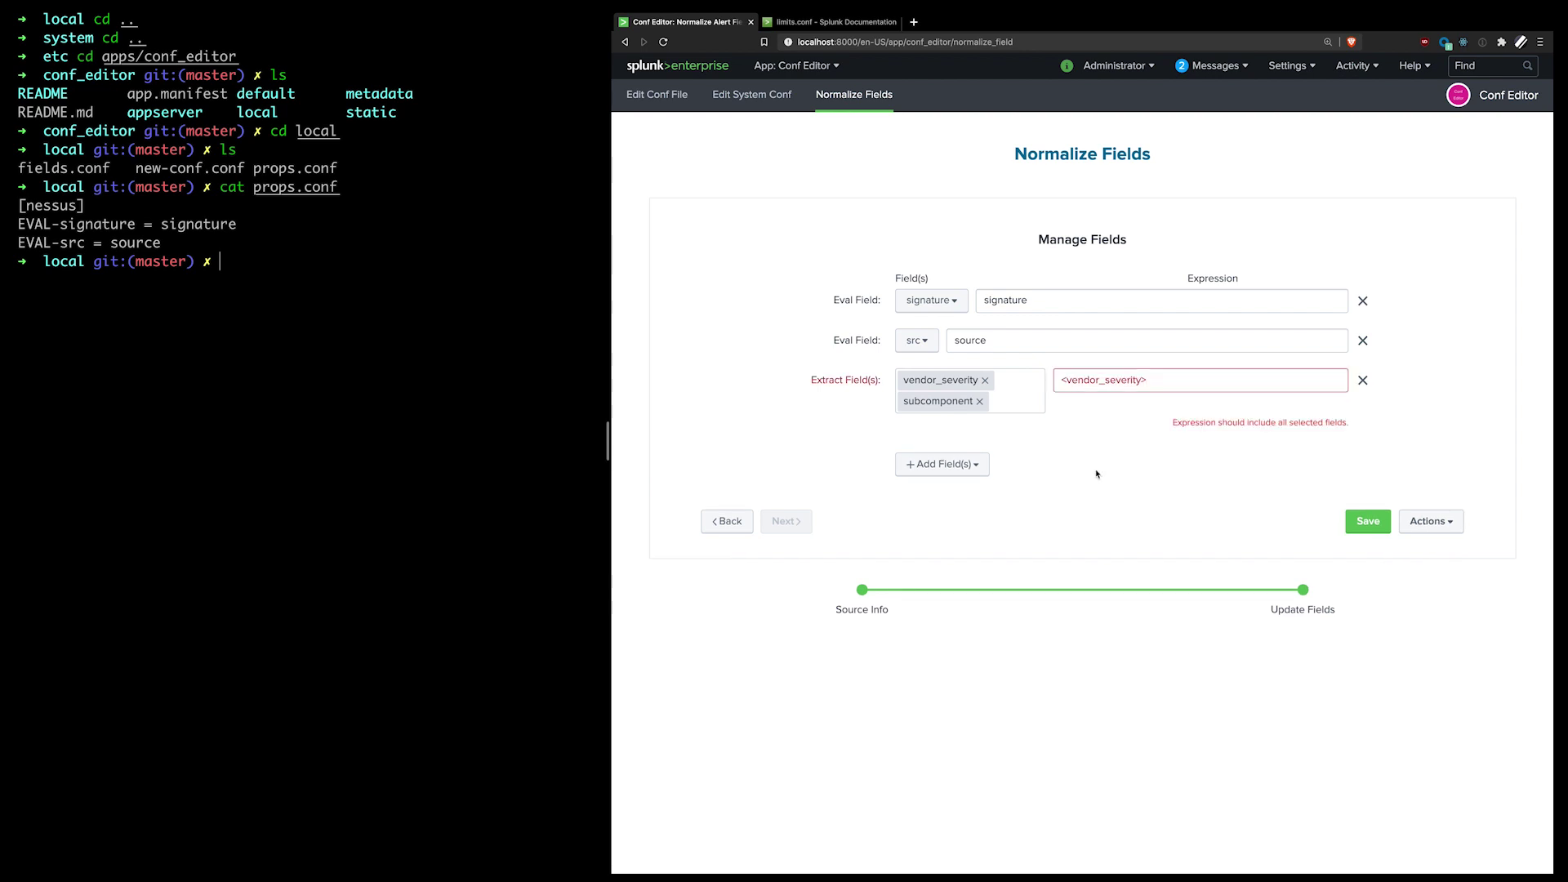
pyautogui.click(1161, 385)
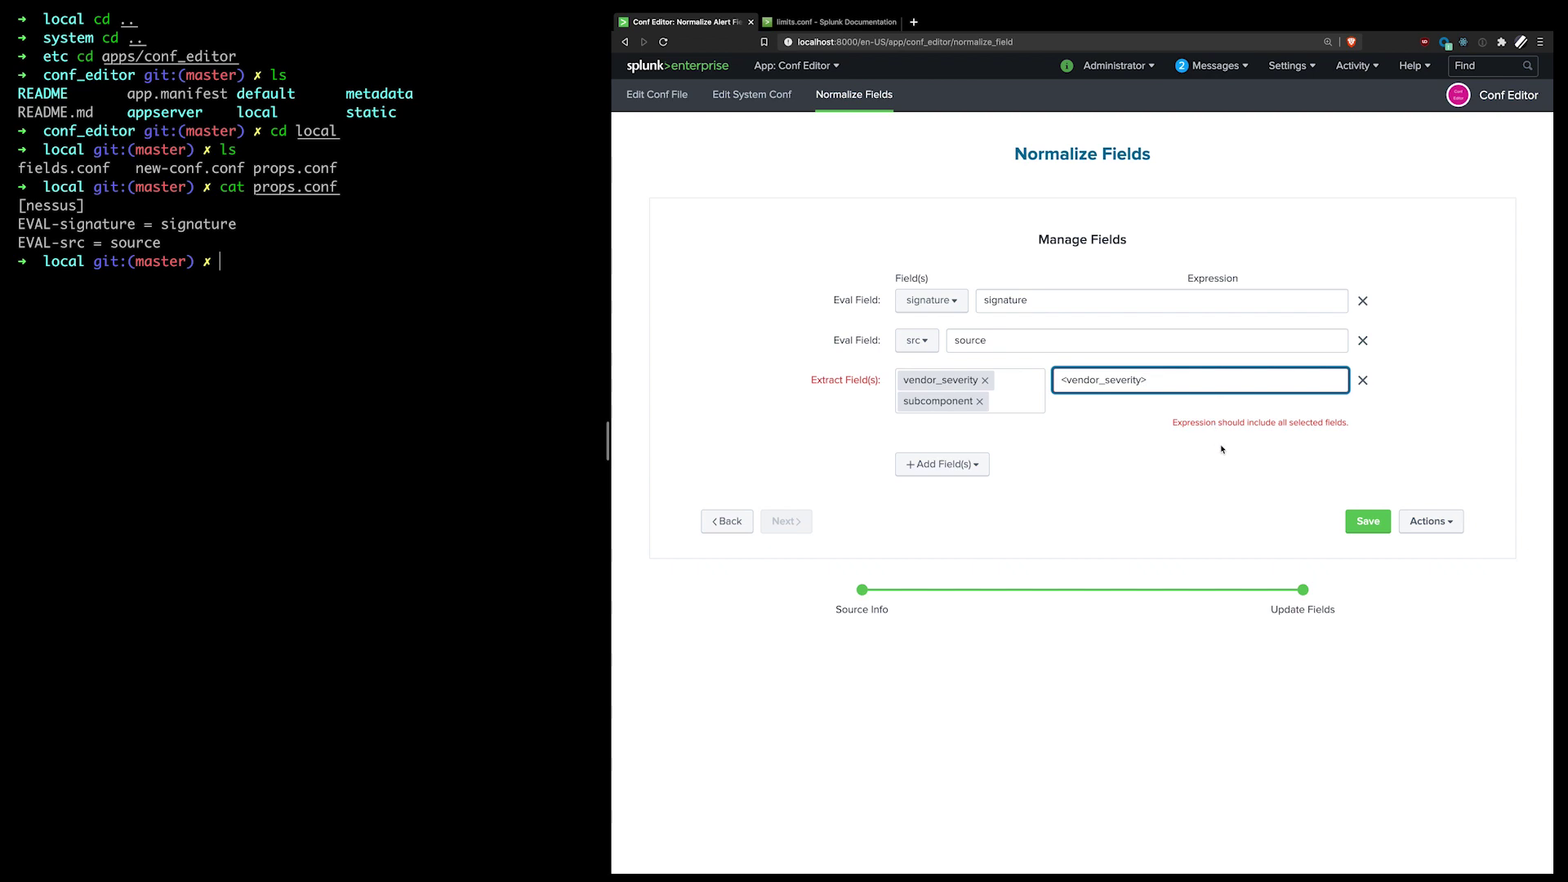